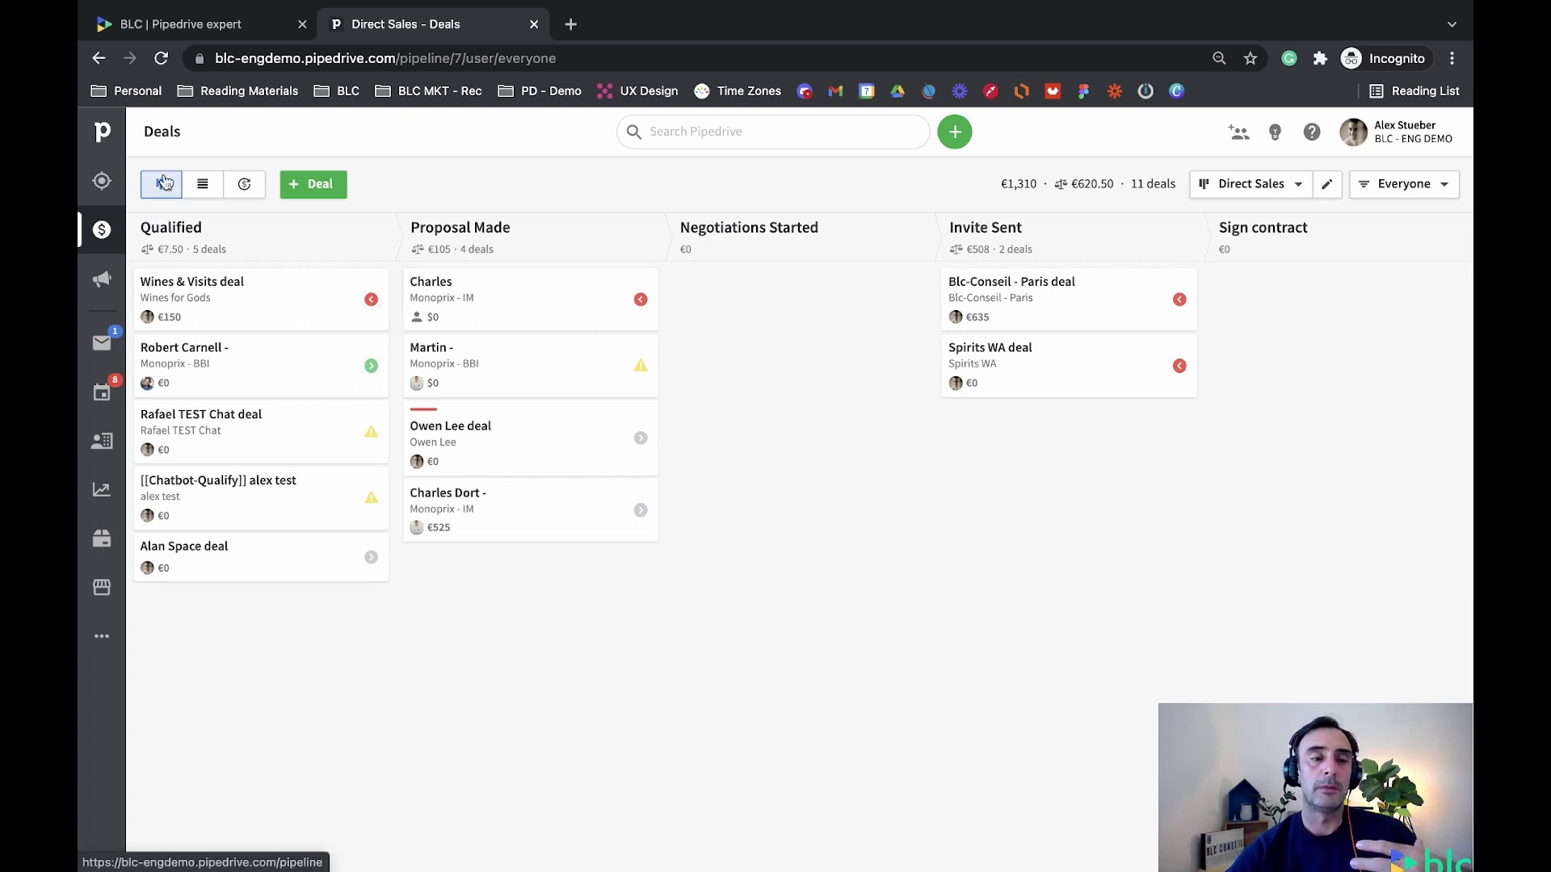
Look through the list of available pipelines from the Direct Sales deals view
{"action": "left_click_drag", "start_coordinate": [139, 132], "coordinate": [209, 144]}
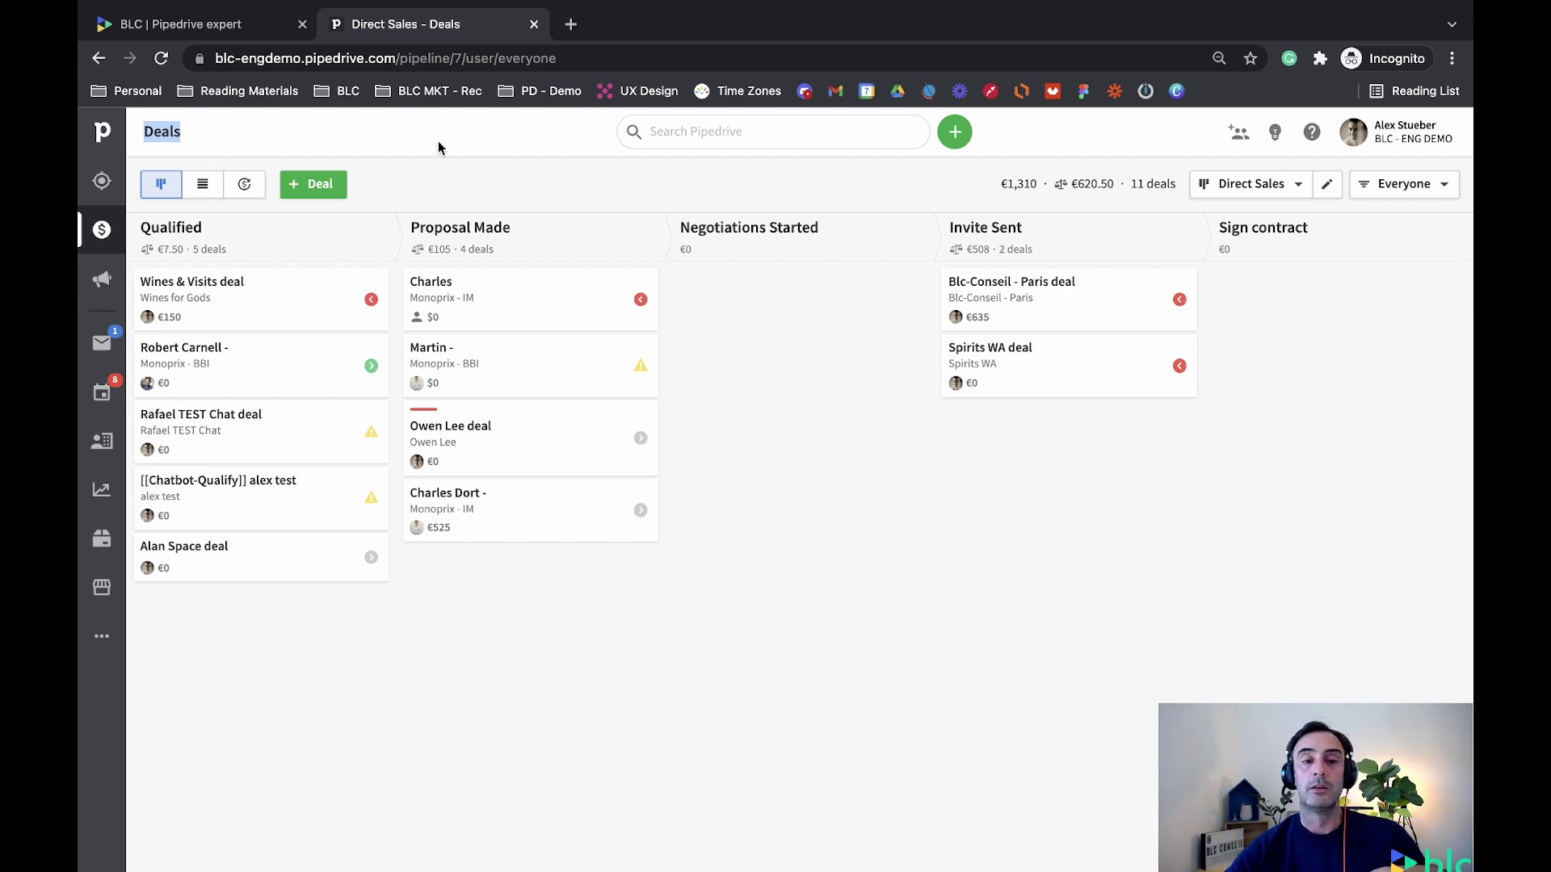
{"action": "left_click", "coordinate": [1289, 181]}
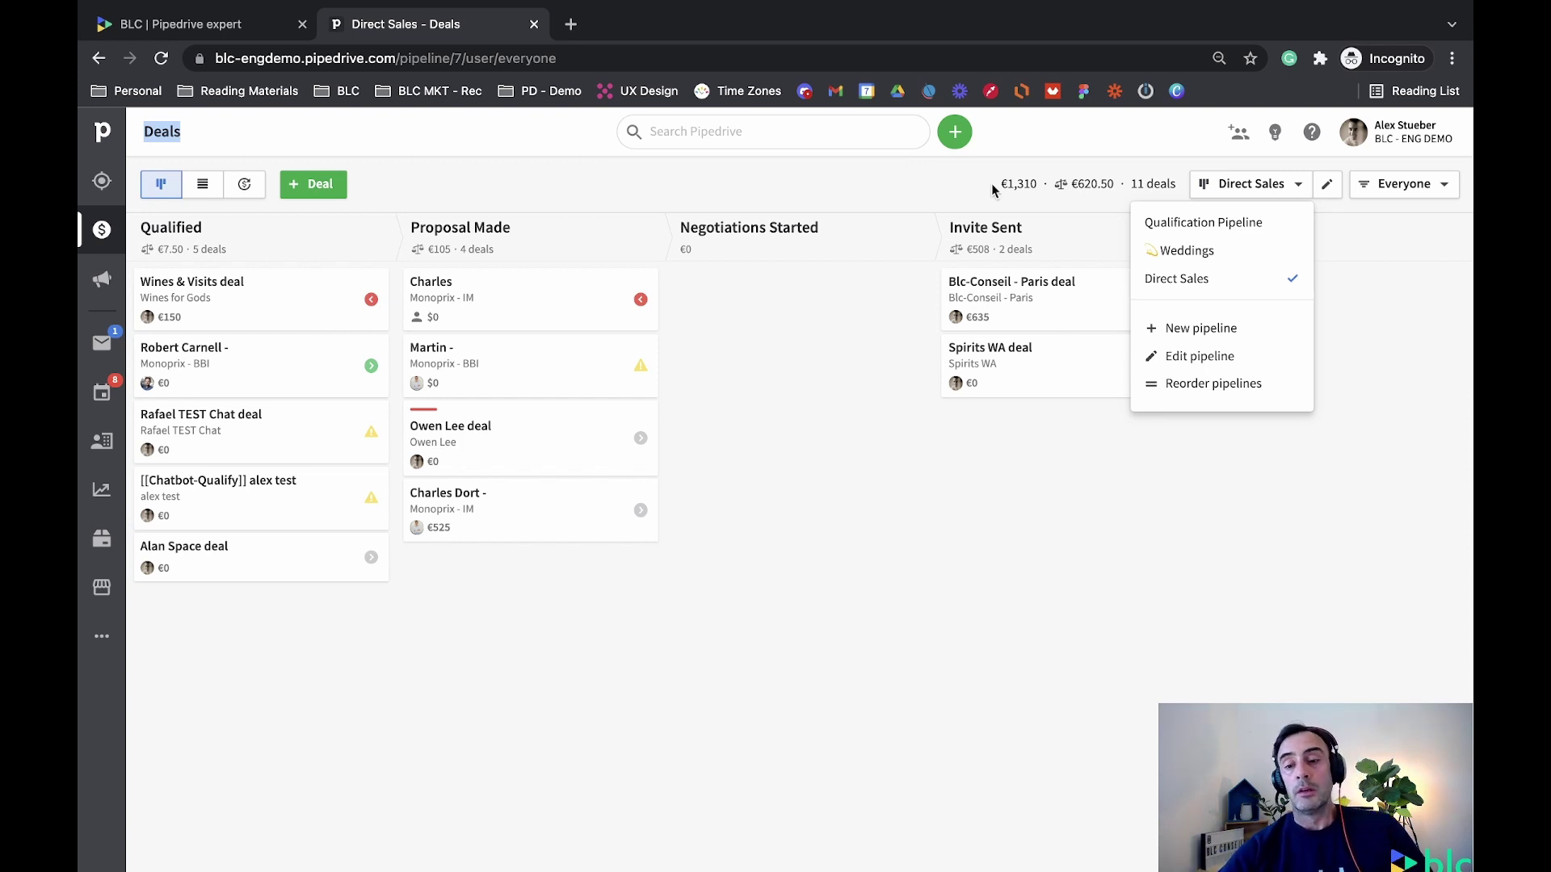
{"action": "left_click", "coordinate": [464, 204]}
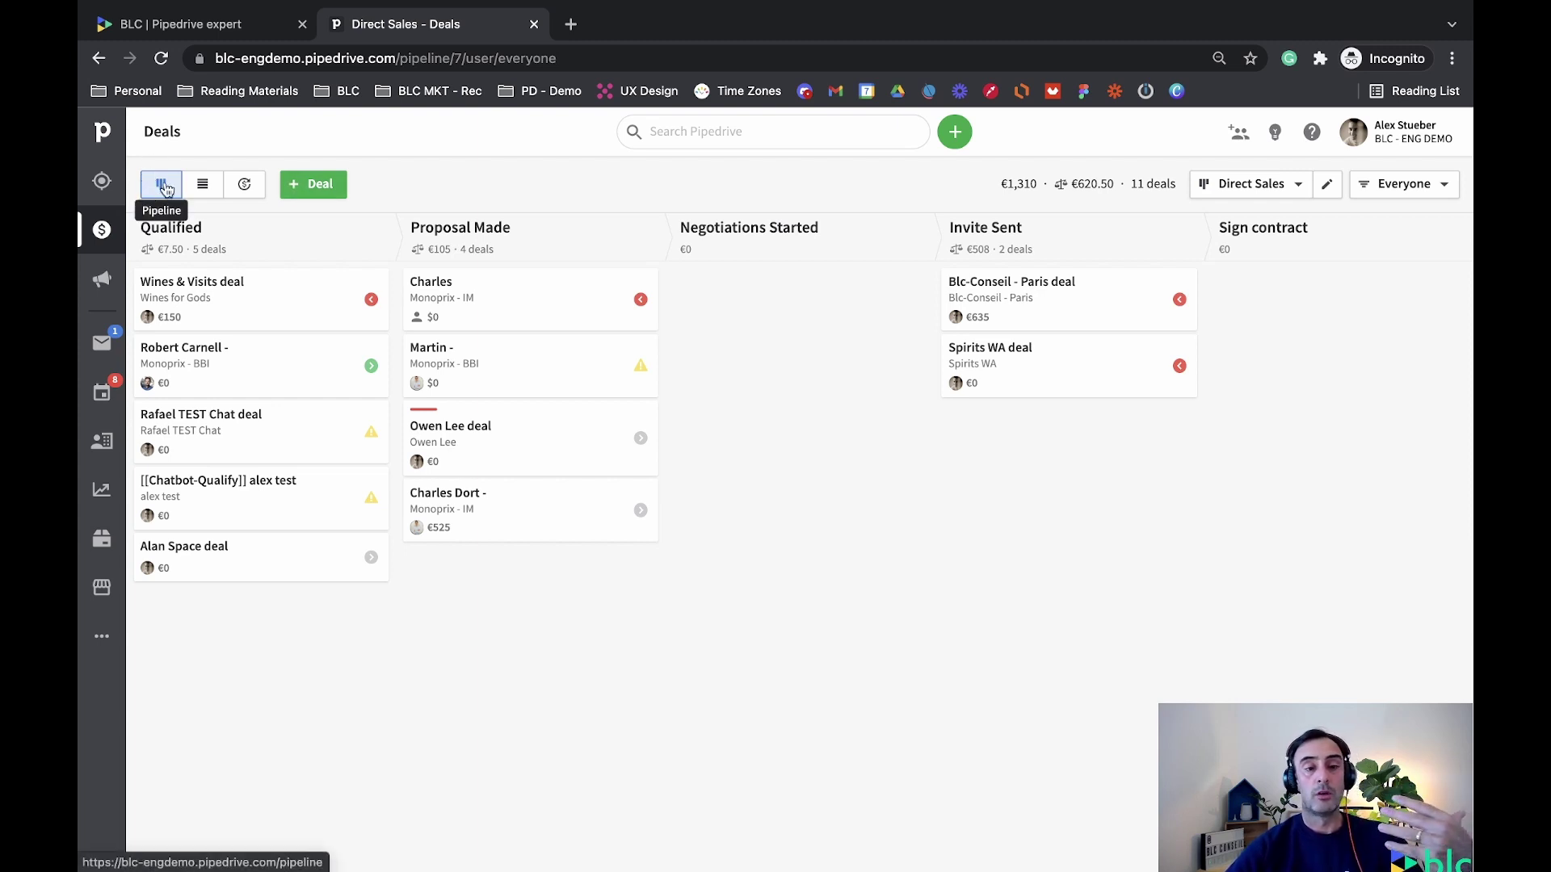
View the deals as a list and as a forecast, and return to the pipeline view
{"action": "left_click", "coordinate": [205, 186]}
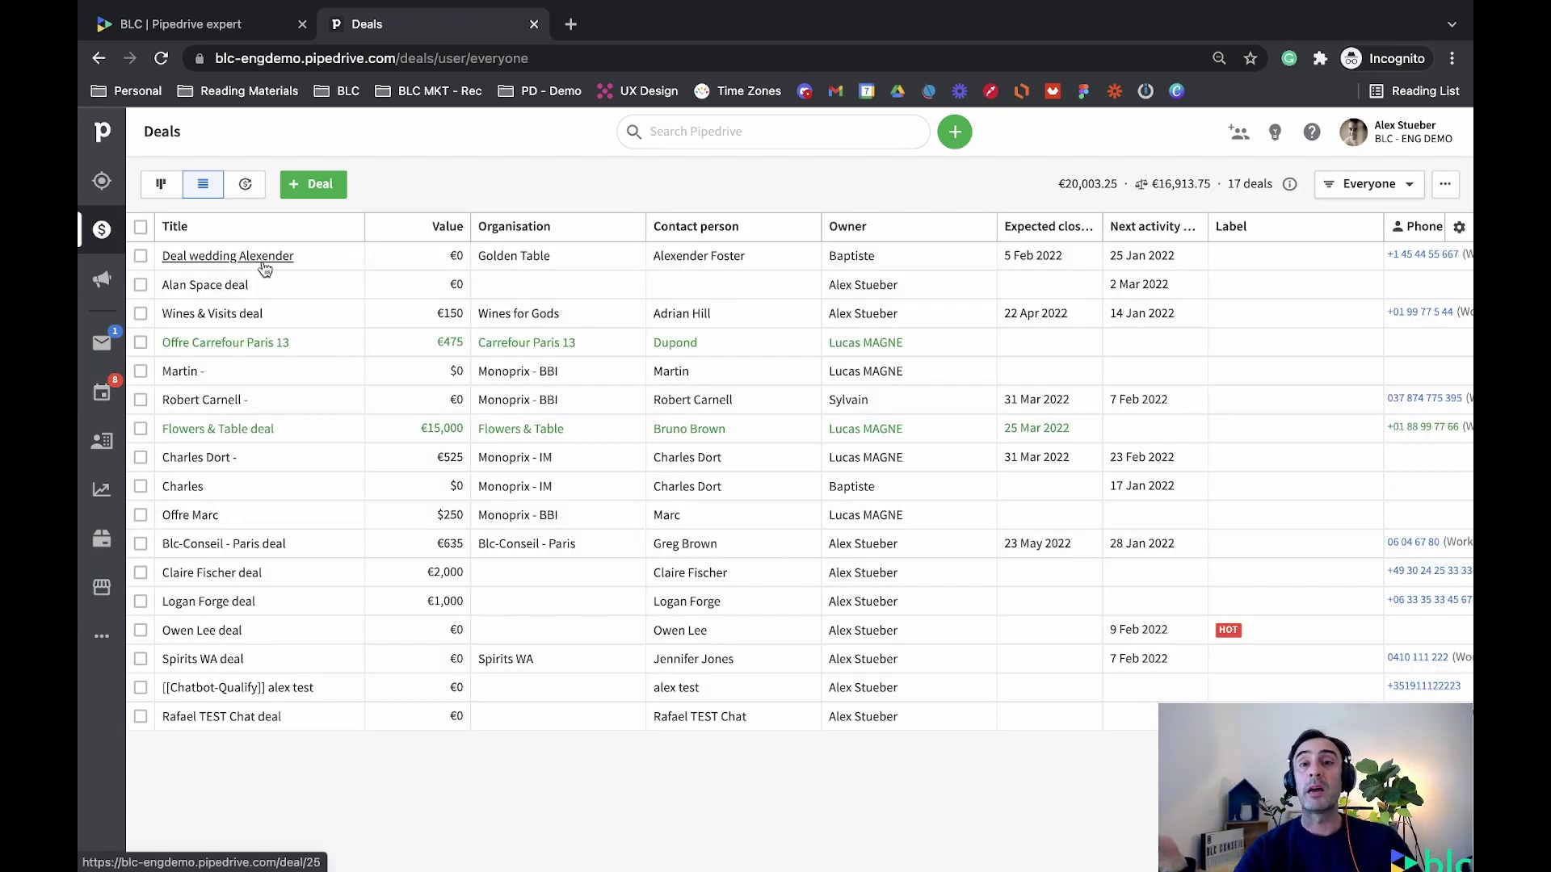
{"action": "left_click", "coordinate": [243, 186]}
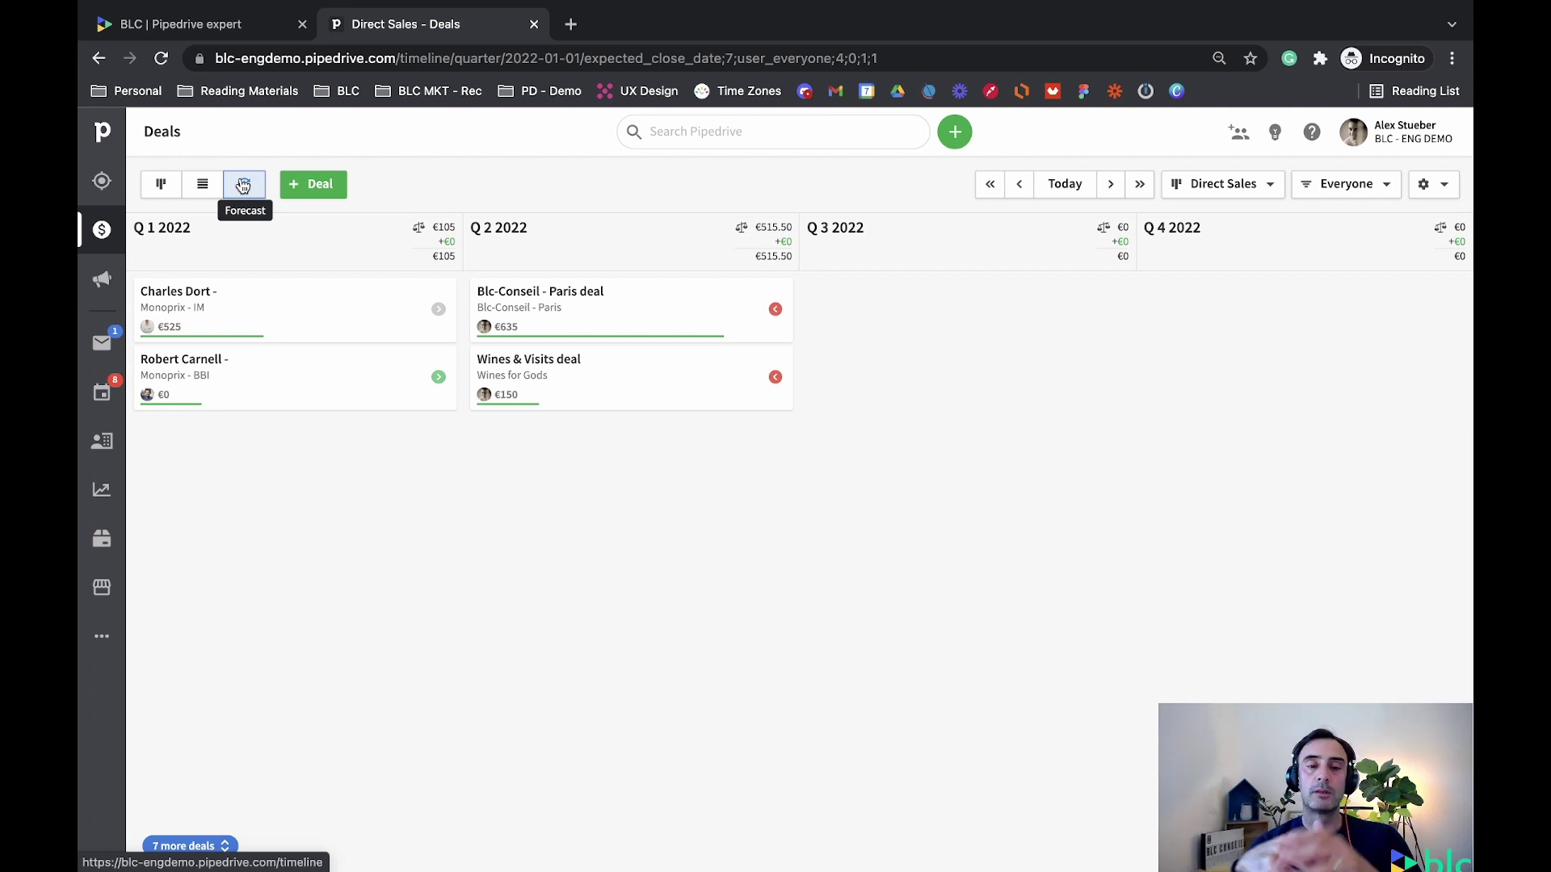
{"action": "left_click", "coordinate": [160, 193]}
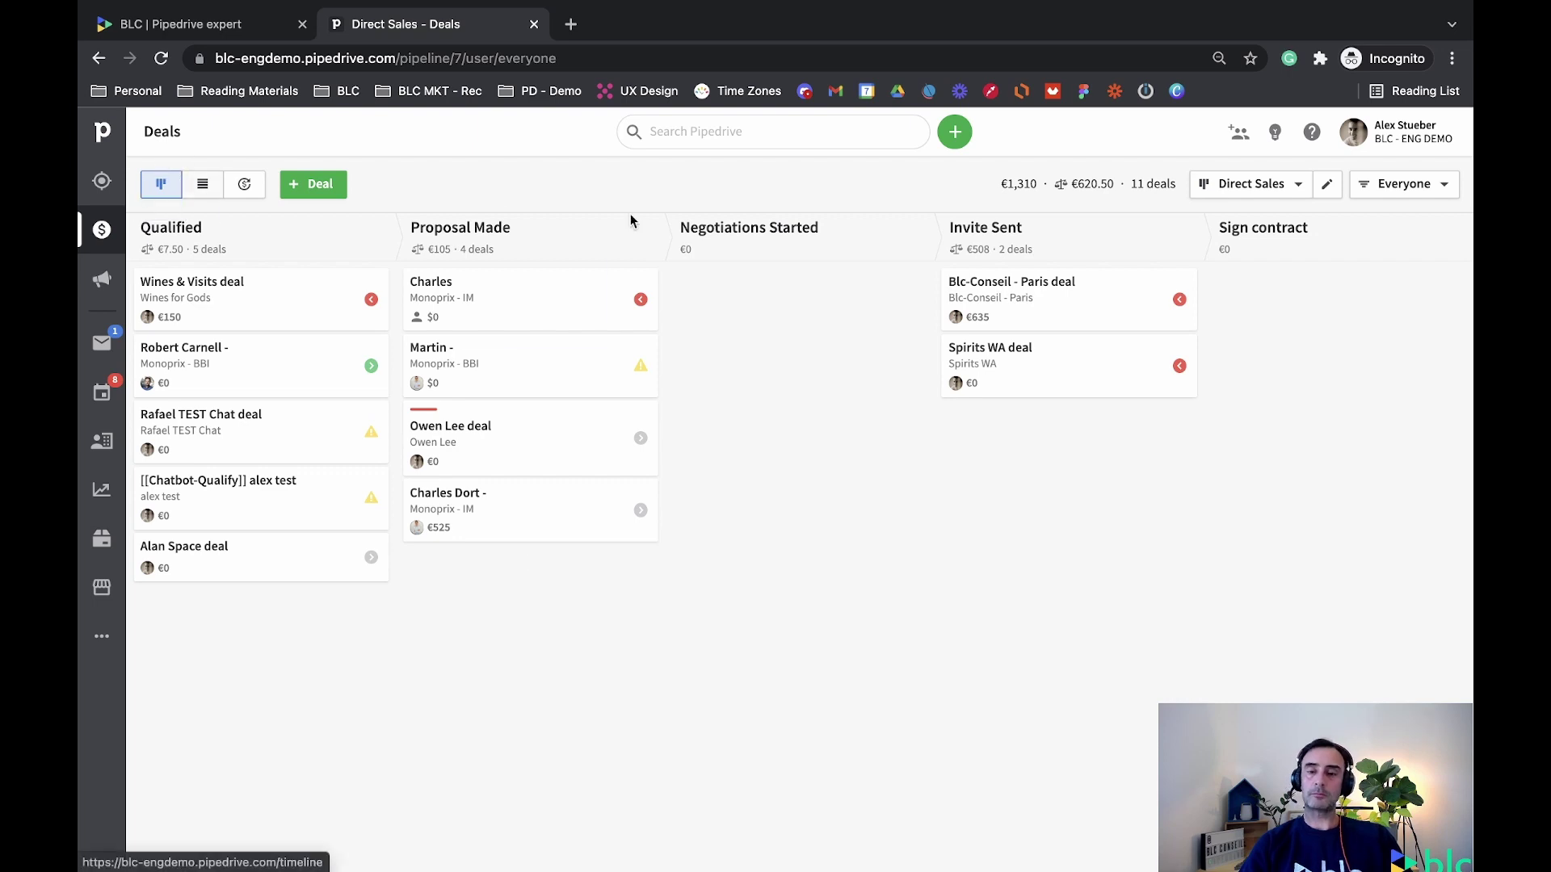
Start creating a new pipeline and look over the names of its Qualified and Contact Made stages
{"action": "left_click", "coordinate": [1234, 187]}
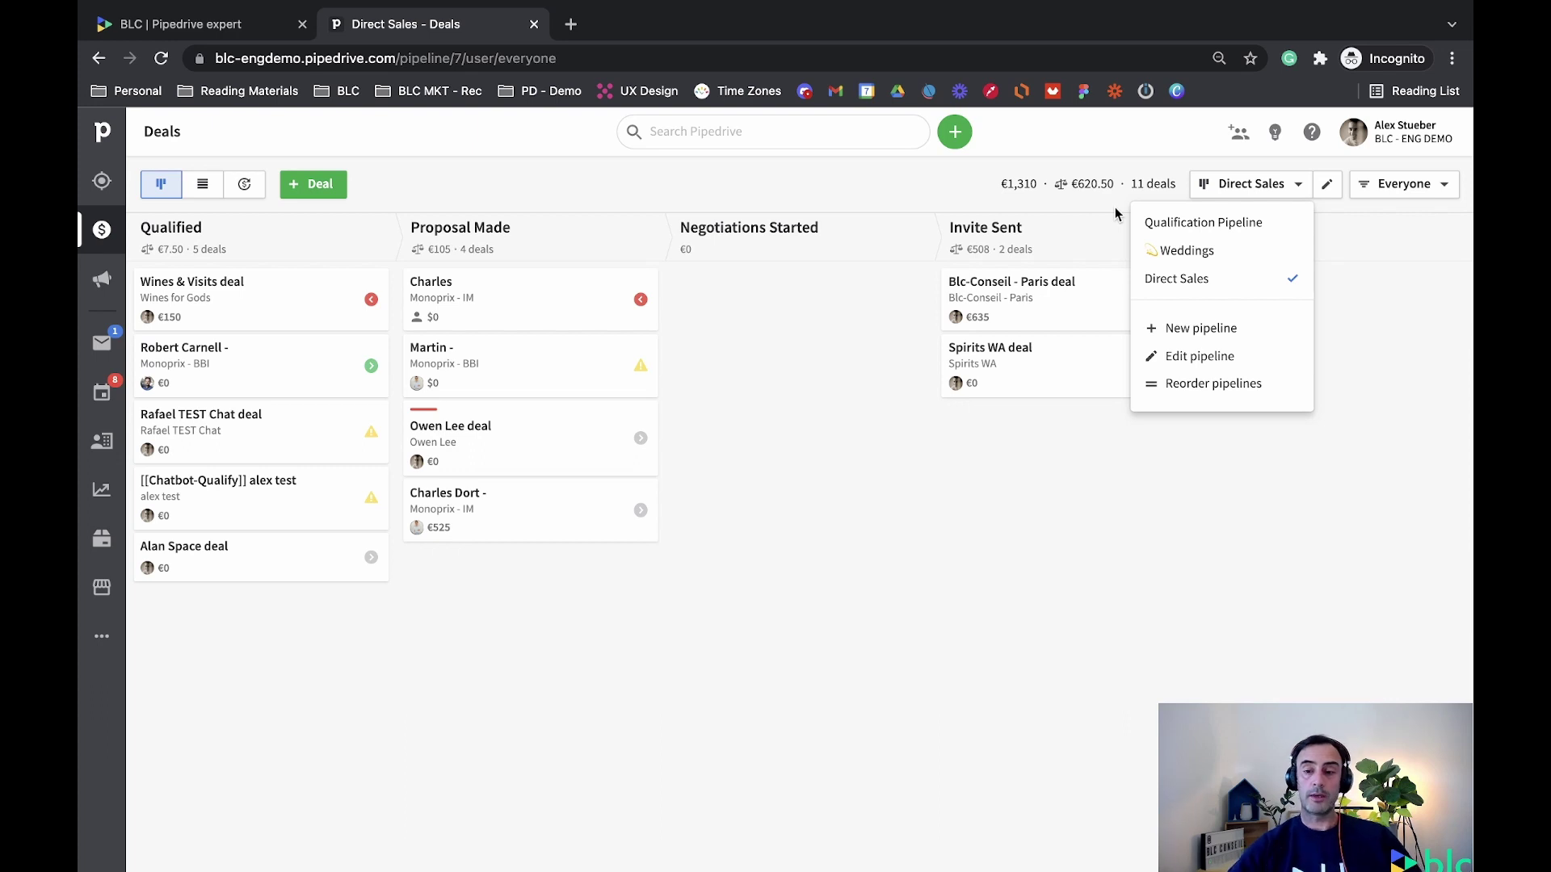
{"action": "left_click", "coordinate": [1185, 330]}
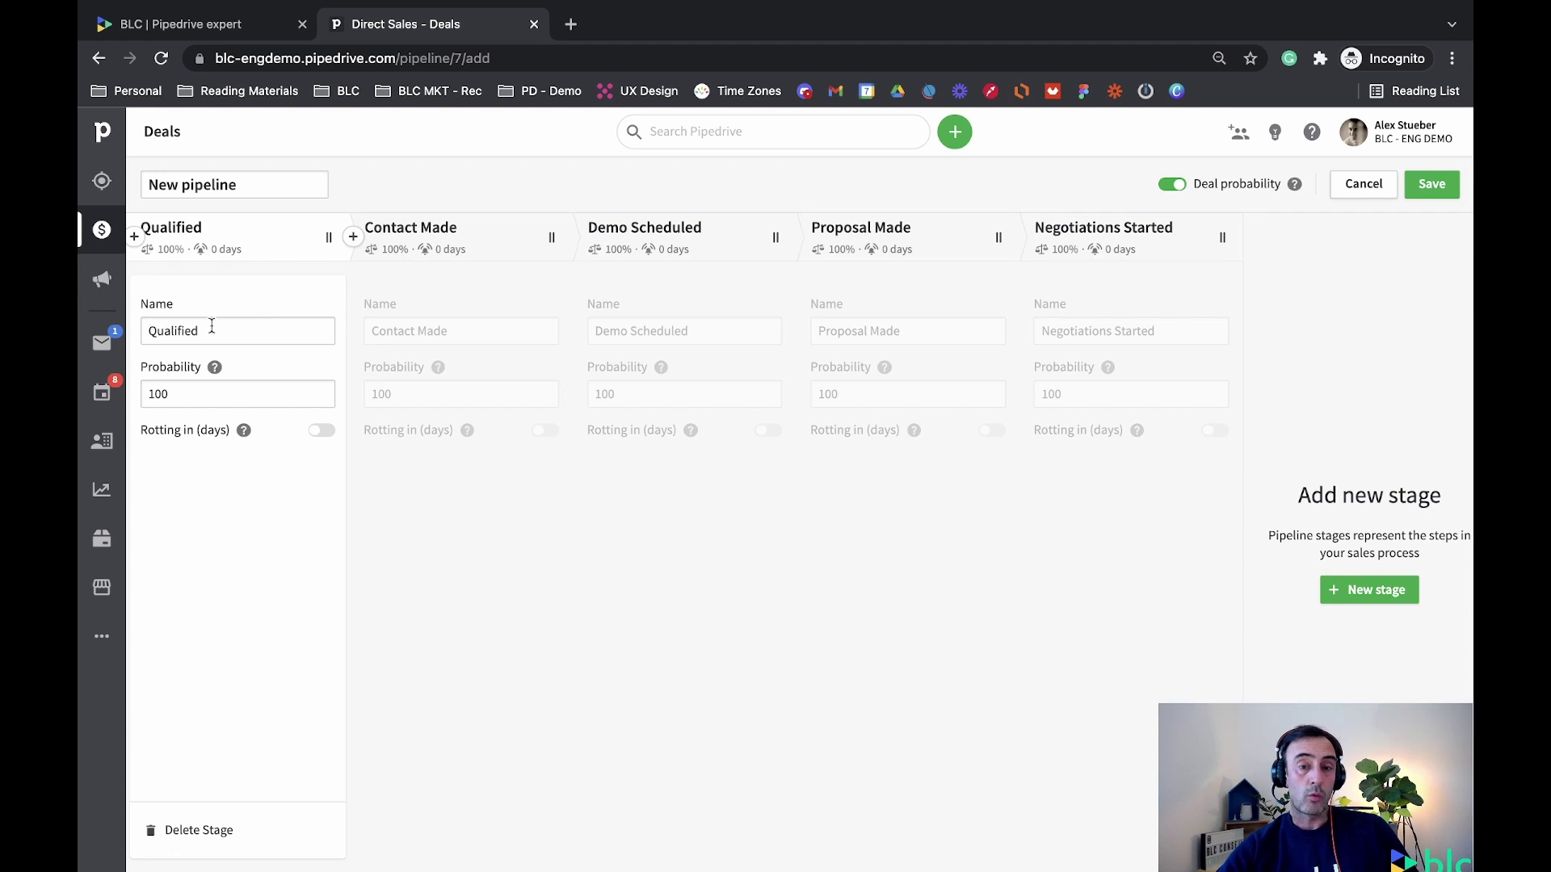
{"action": "left_click_drag", "start_coordinate": [211, 325], "coordinate": [125, 323]}
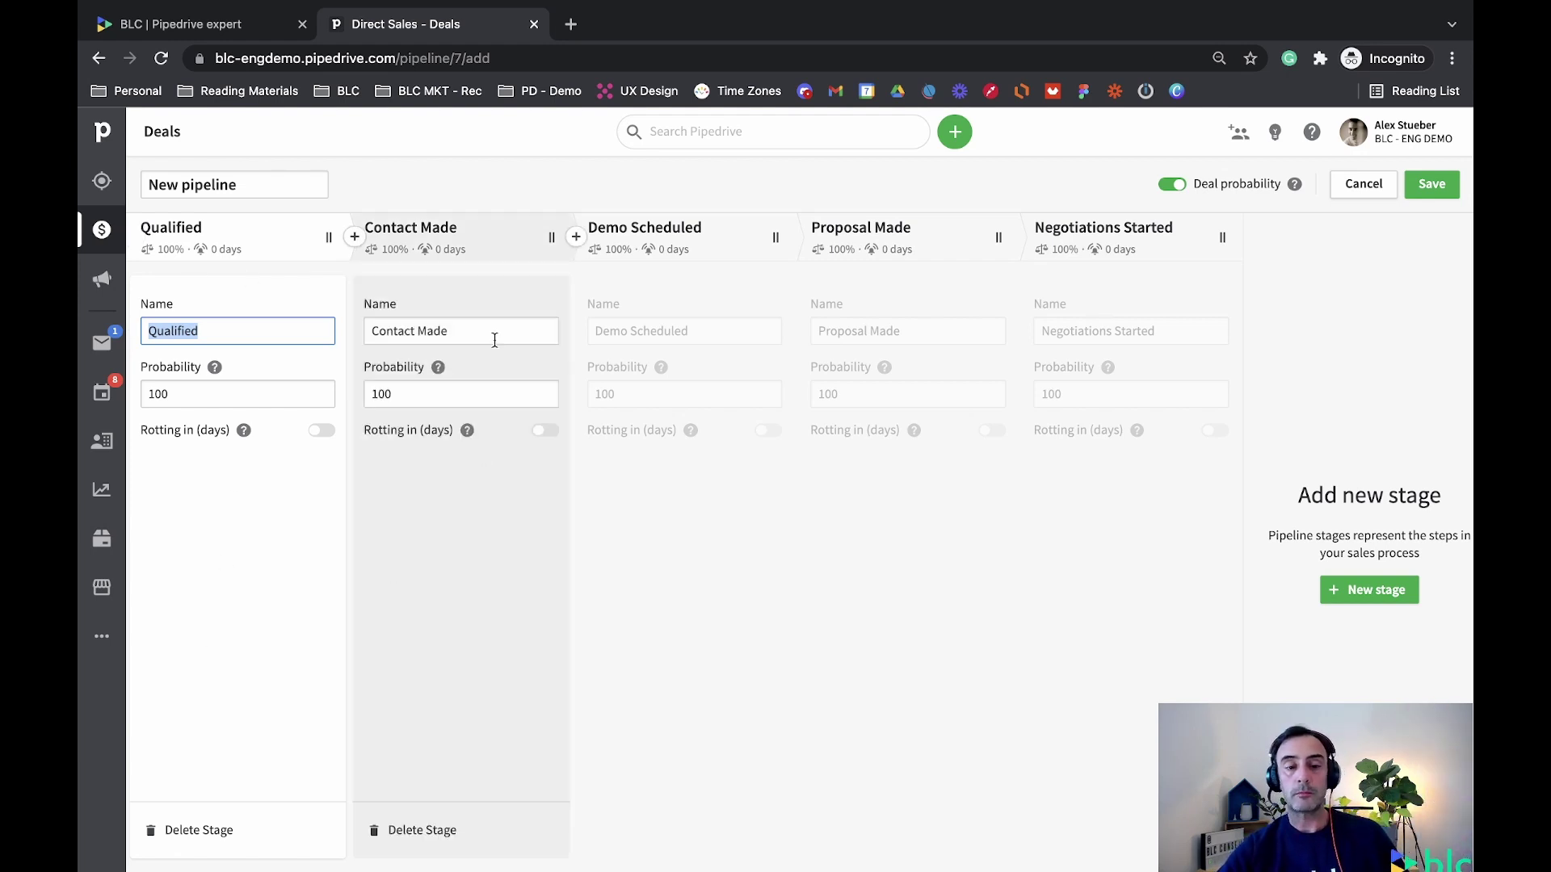
{"action": "left_click", "coordinate": [494, 339]}
{"action": "left_click_drag", "start_coordinate": [453, 329], "coordinate": [414, 328]}
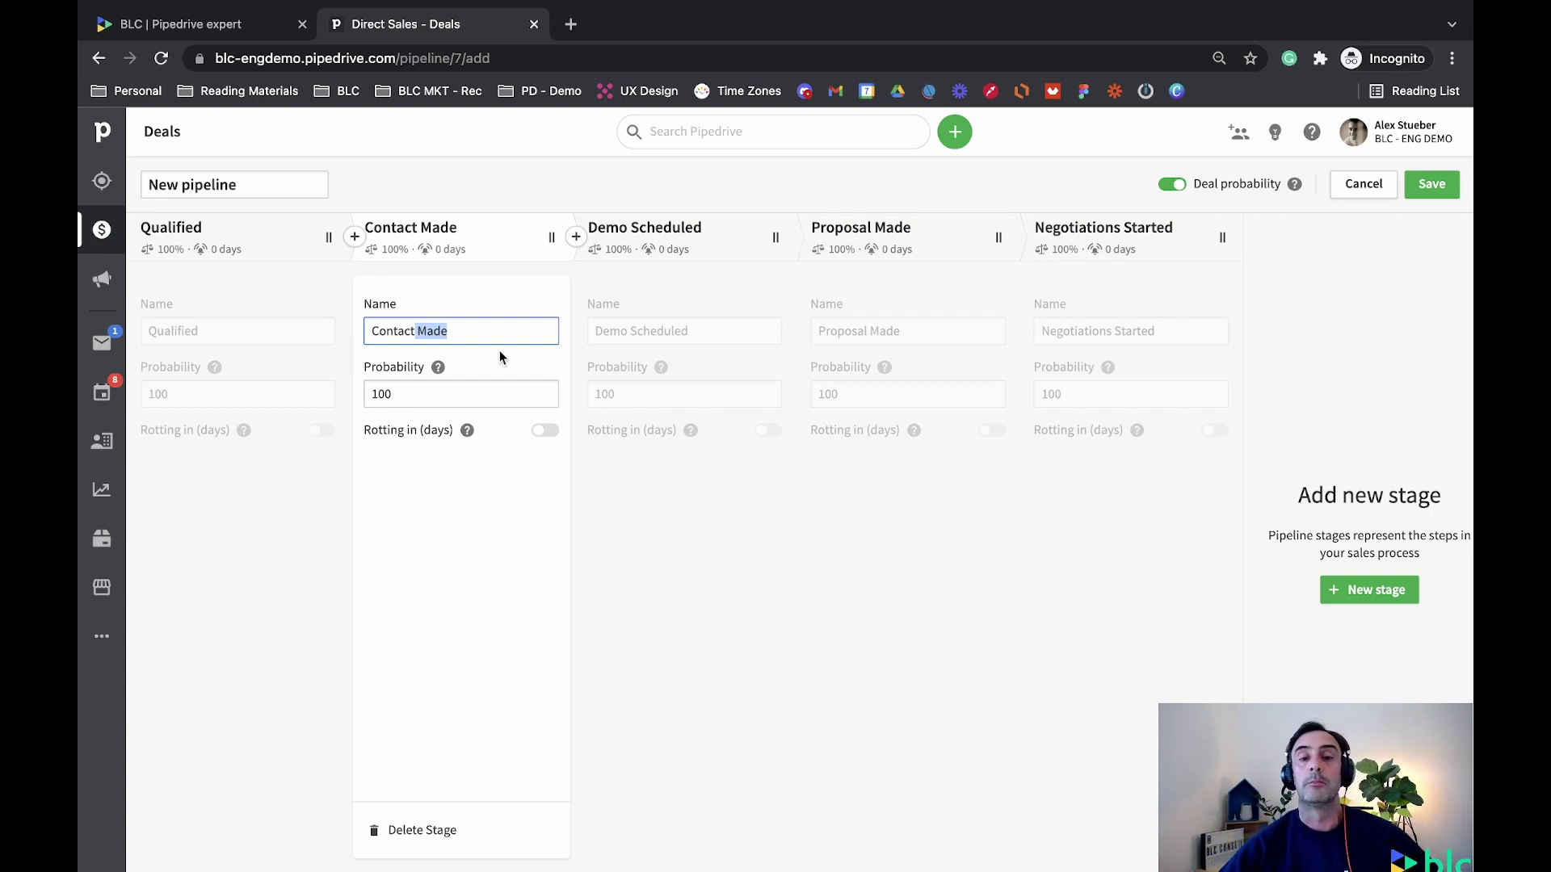
Rename the Demo Scheduled stage of the new pipeline as Demo
{"action": "left_click", "coordinate": [680, 342]}
{"action": "left_click", "coordinate": [693, 331]}
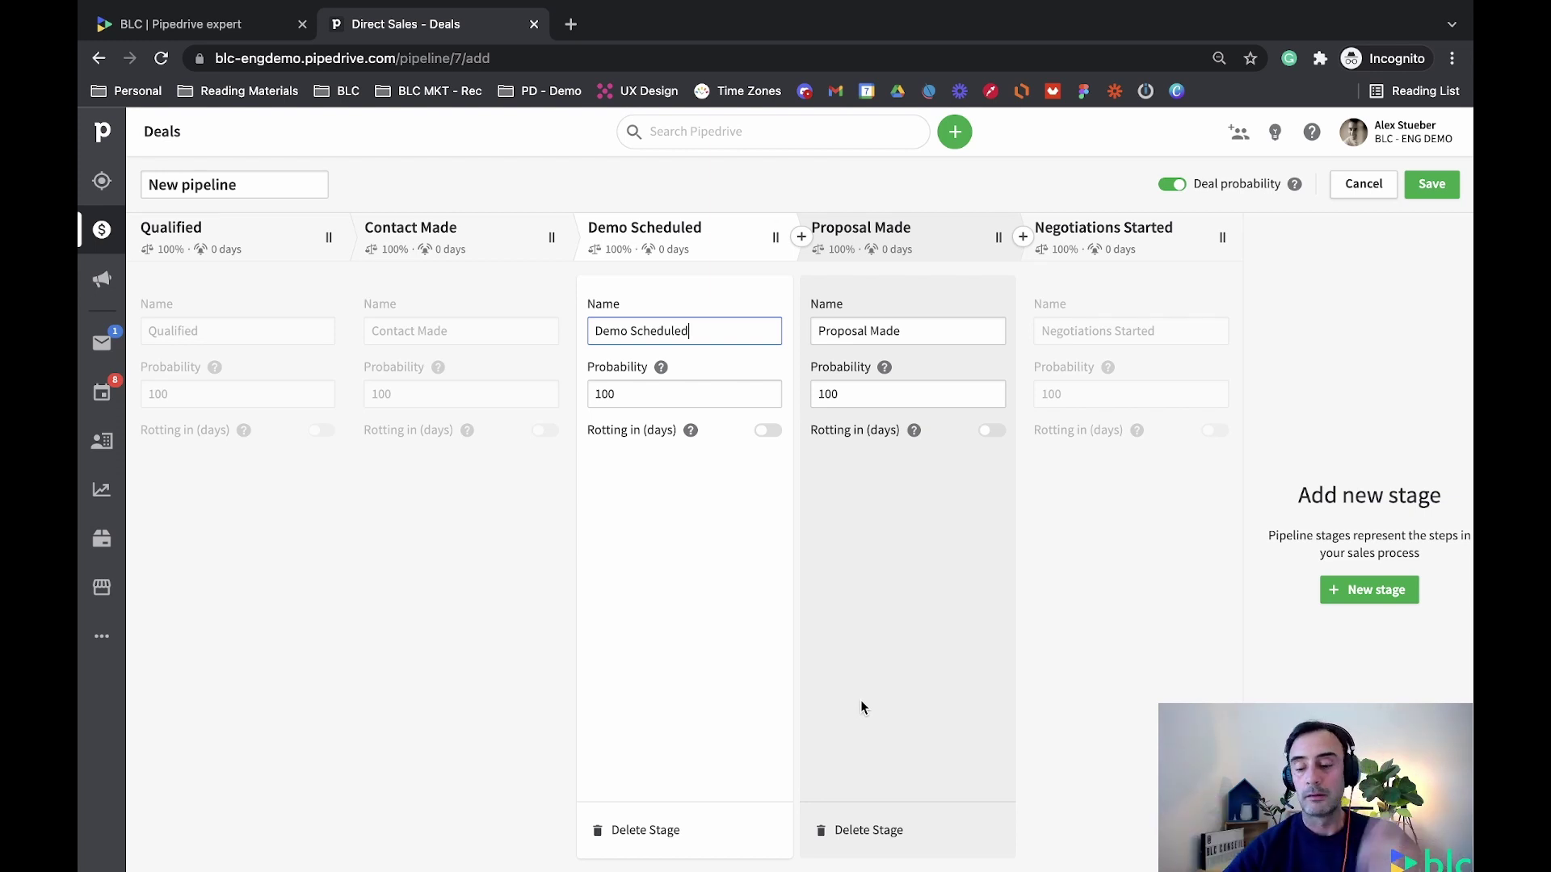
{"action": "key", "text": "BackSpace"}
{"action": "key", "text": "BackSpace"}
{"action": "key", "text": "BackSpace"}
{"action": "key", "text": "BackSpace"}
{"action": "key", "text": "BackSpace"}
{"action": "key", "text": "BackSpace"}
{"action": "key", "text": "BackSpace"}
{"action": "key", "text": "BackSpace"}
{"action": "key", "text": "BackSpace"}
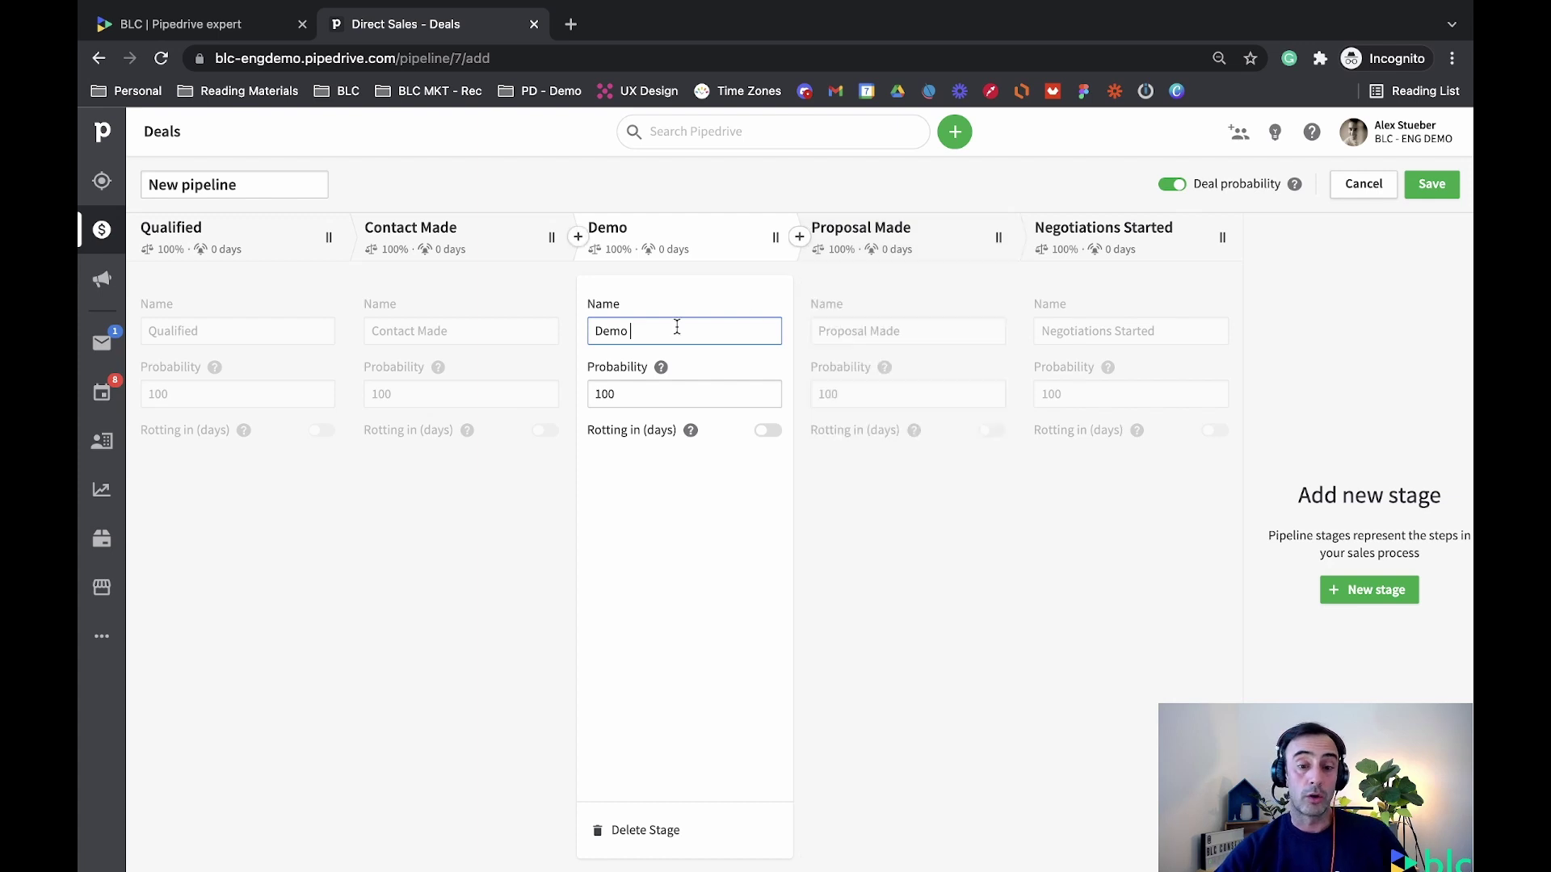
{"action": "left_click_drag", "start_coordinate": [643, 332], "coordinate": [582, 340]}
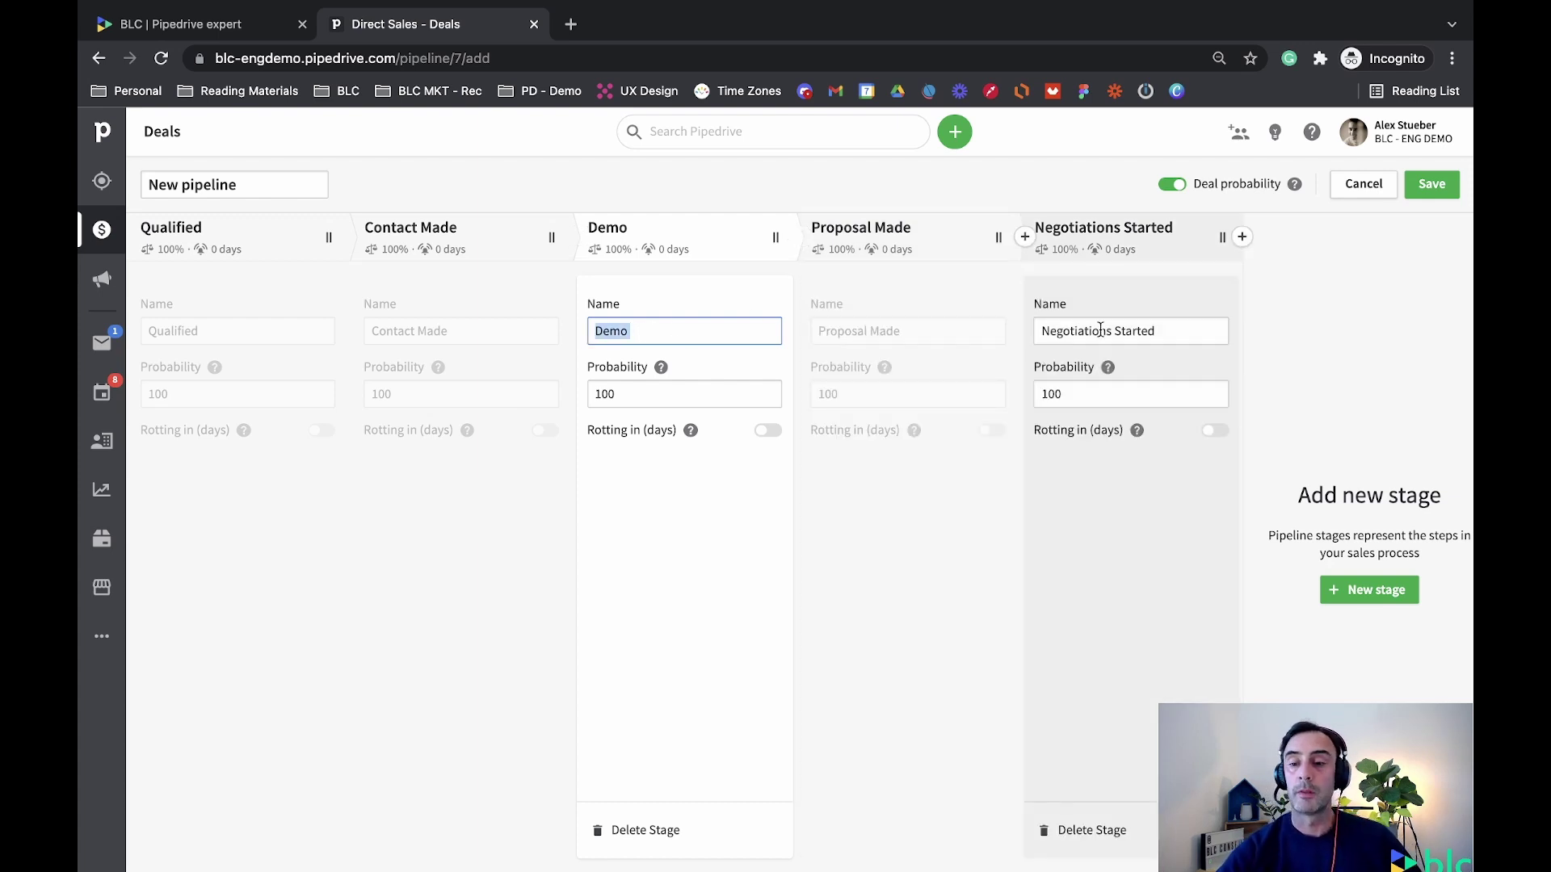
Move the Negotiations Started stage ahead of the Proposal Made stage
{"action": "left_click", "coordinate": [1085, 232]}
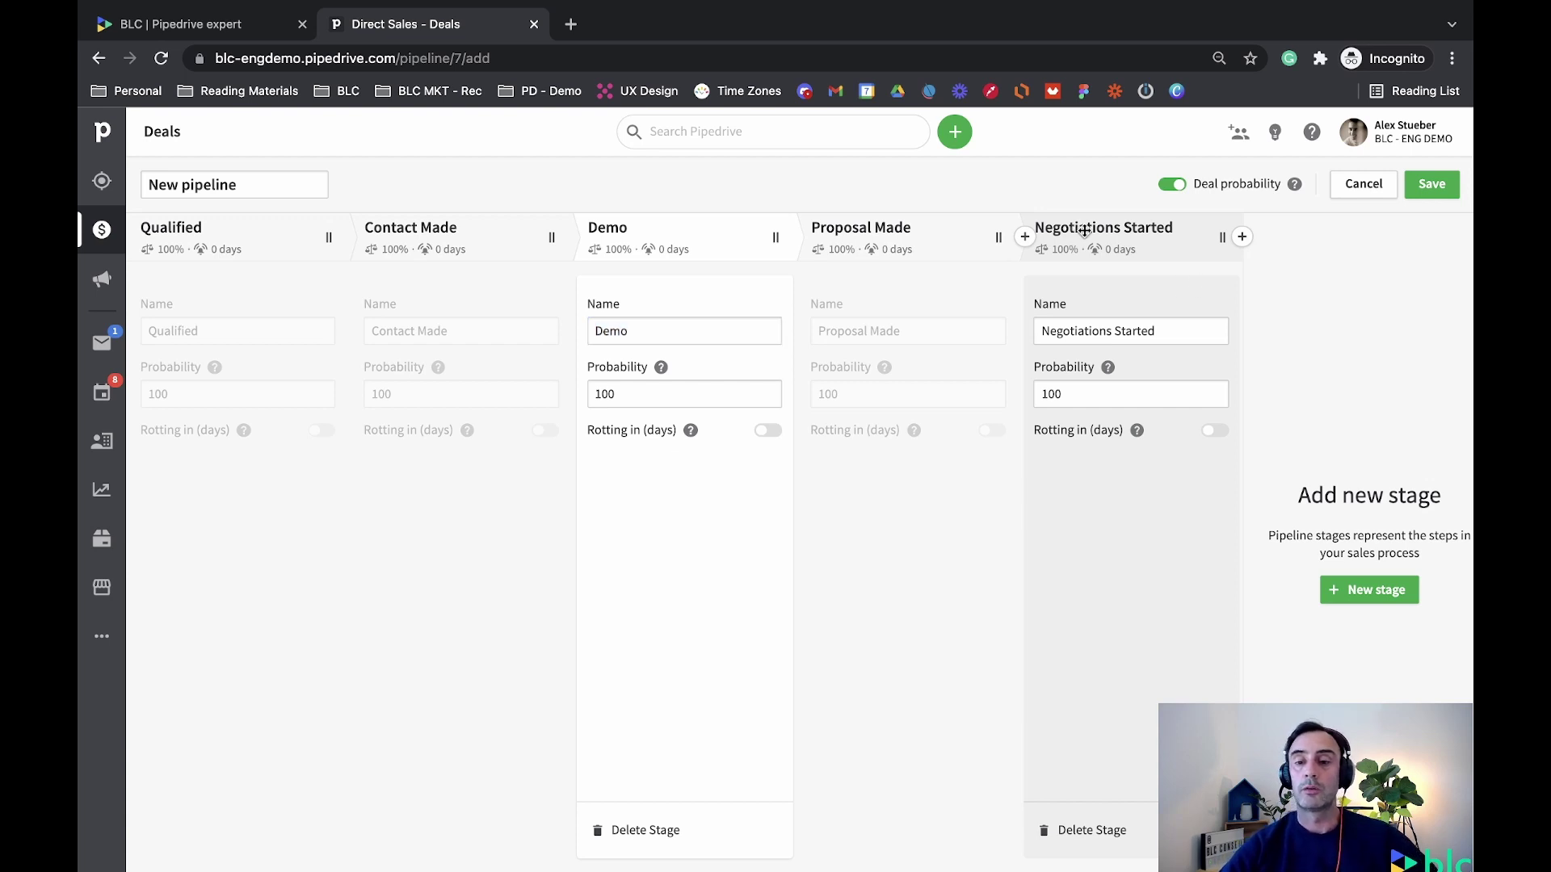
{"action": "left_click_drag", "start_coordinate": [1085, 232], "coordinate": [832, 237]}
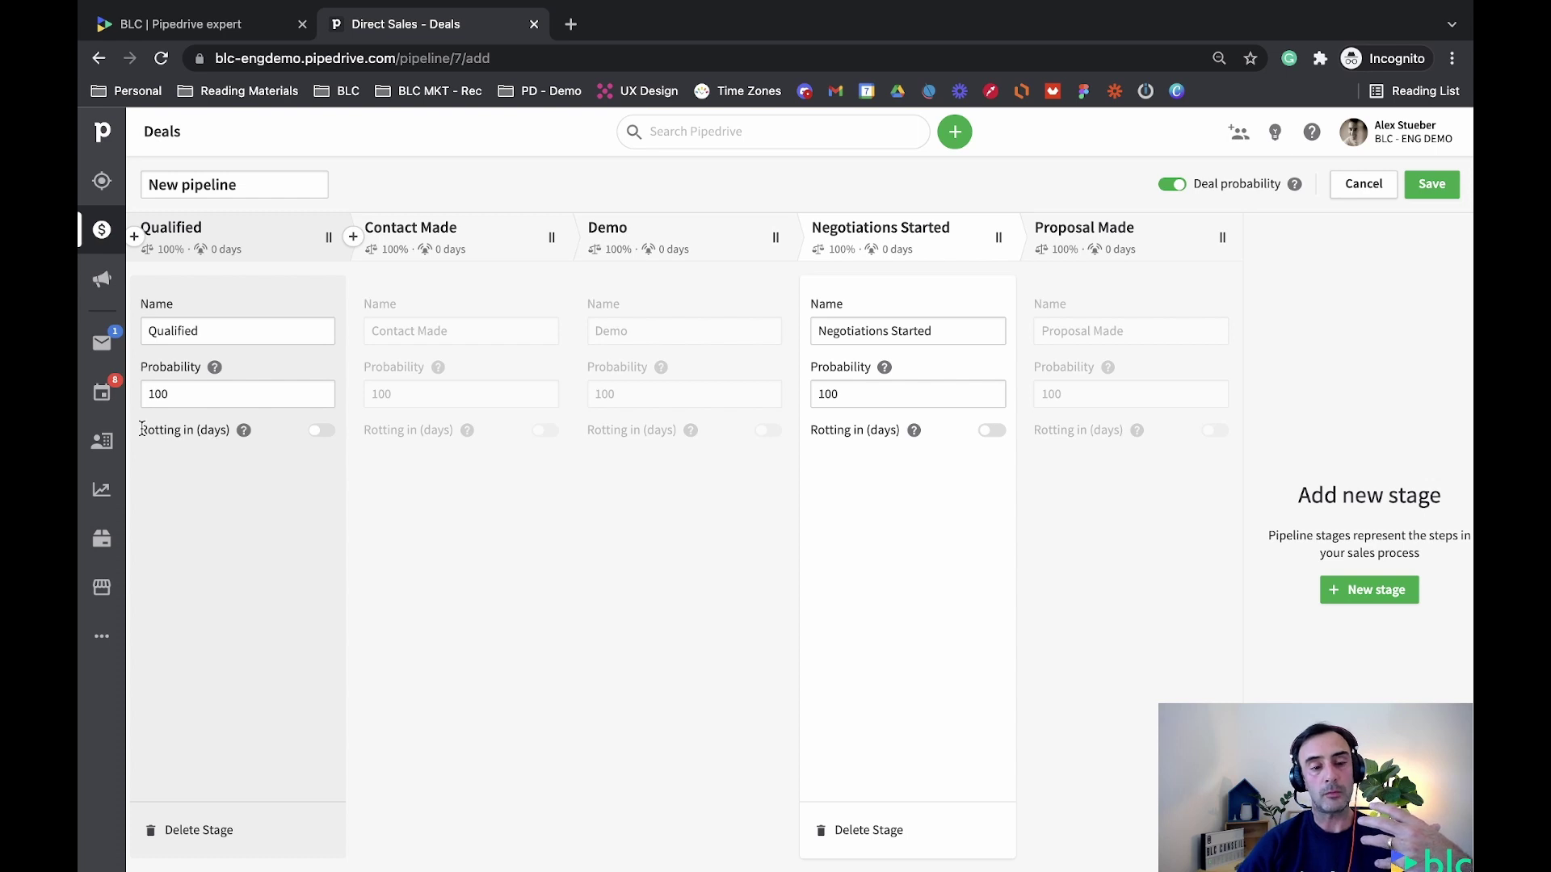
Switch the rotting days option of the Qualified stage on and back off
{"action": "left_click_drag", "start_coordinate": [140, 430], "coordinate": [249, 429]}
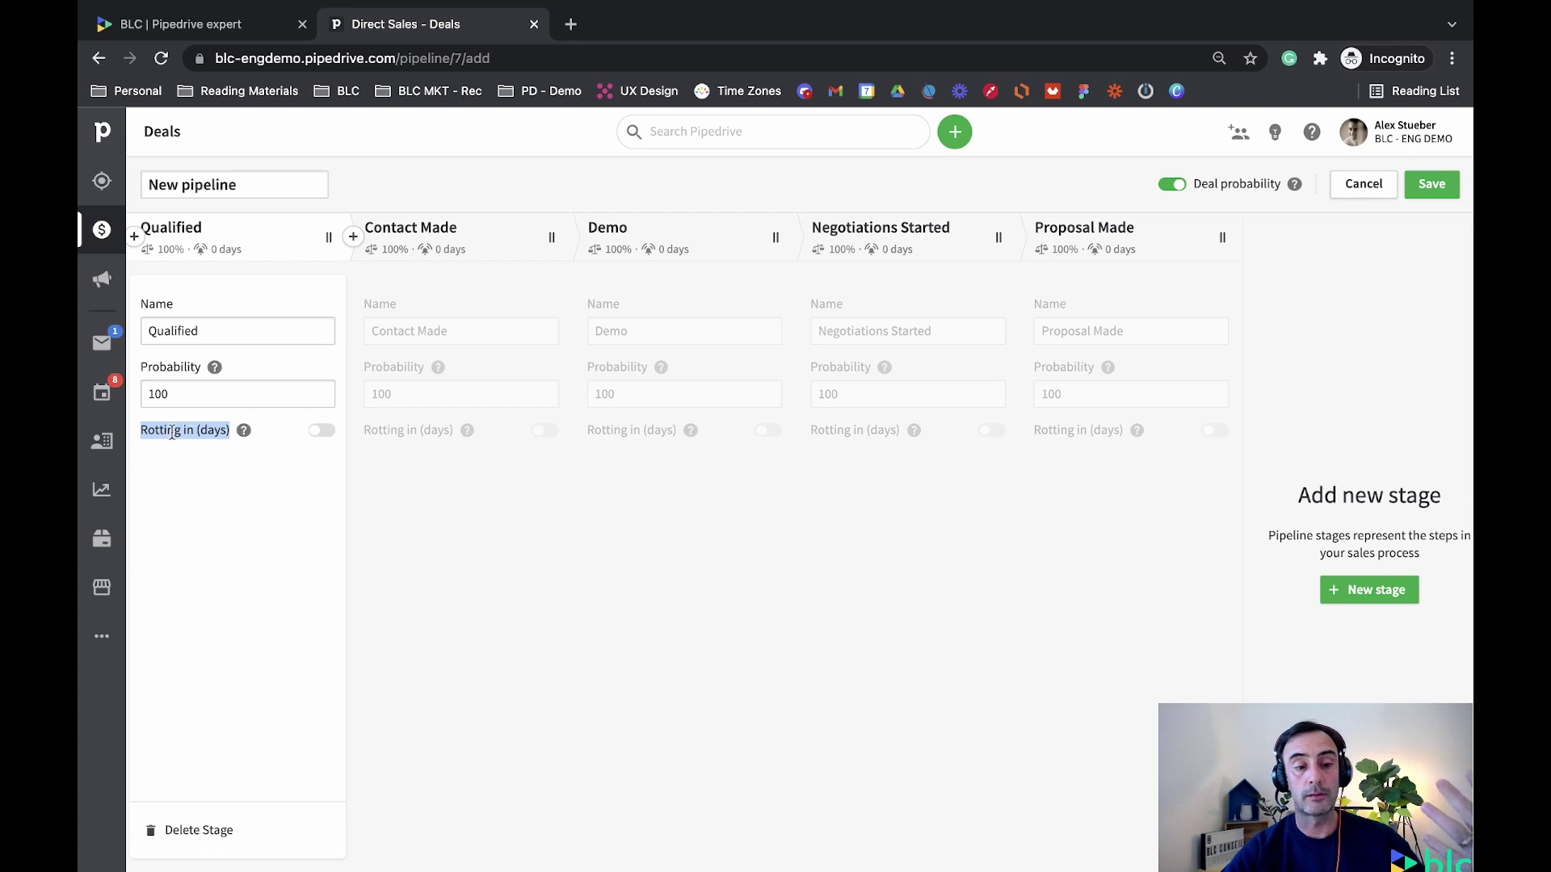
{"action": "left_click", "coordinate": [340, 428]}
{"action": "left_click", "coordinate": [336, 429]}
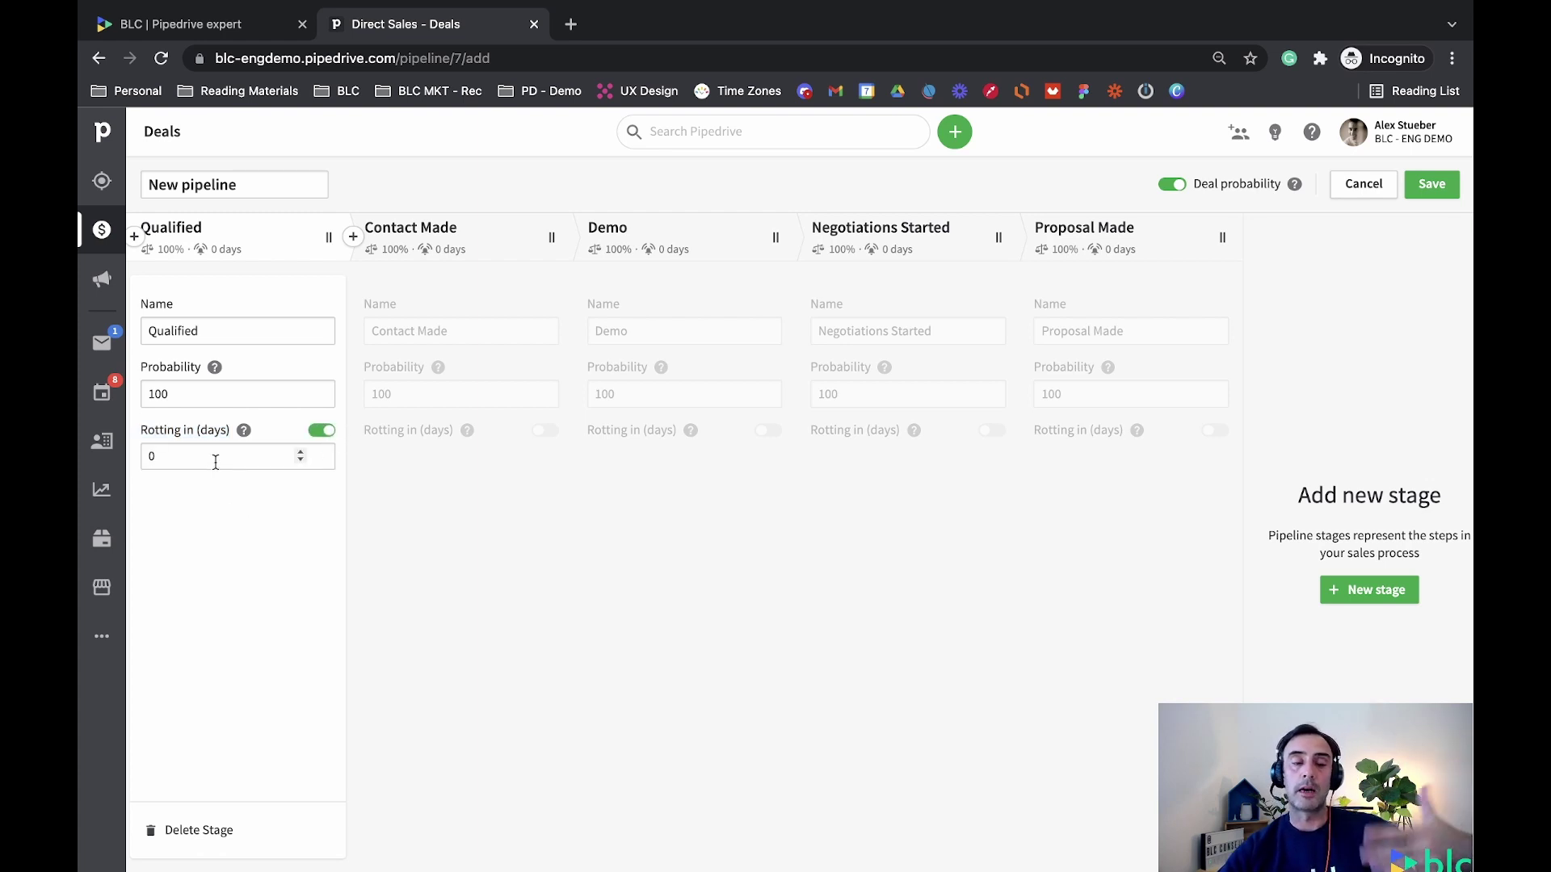
{"action": "left_click", "coordinate": [322, 431]}
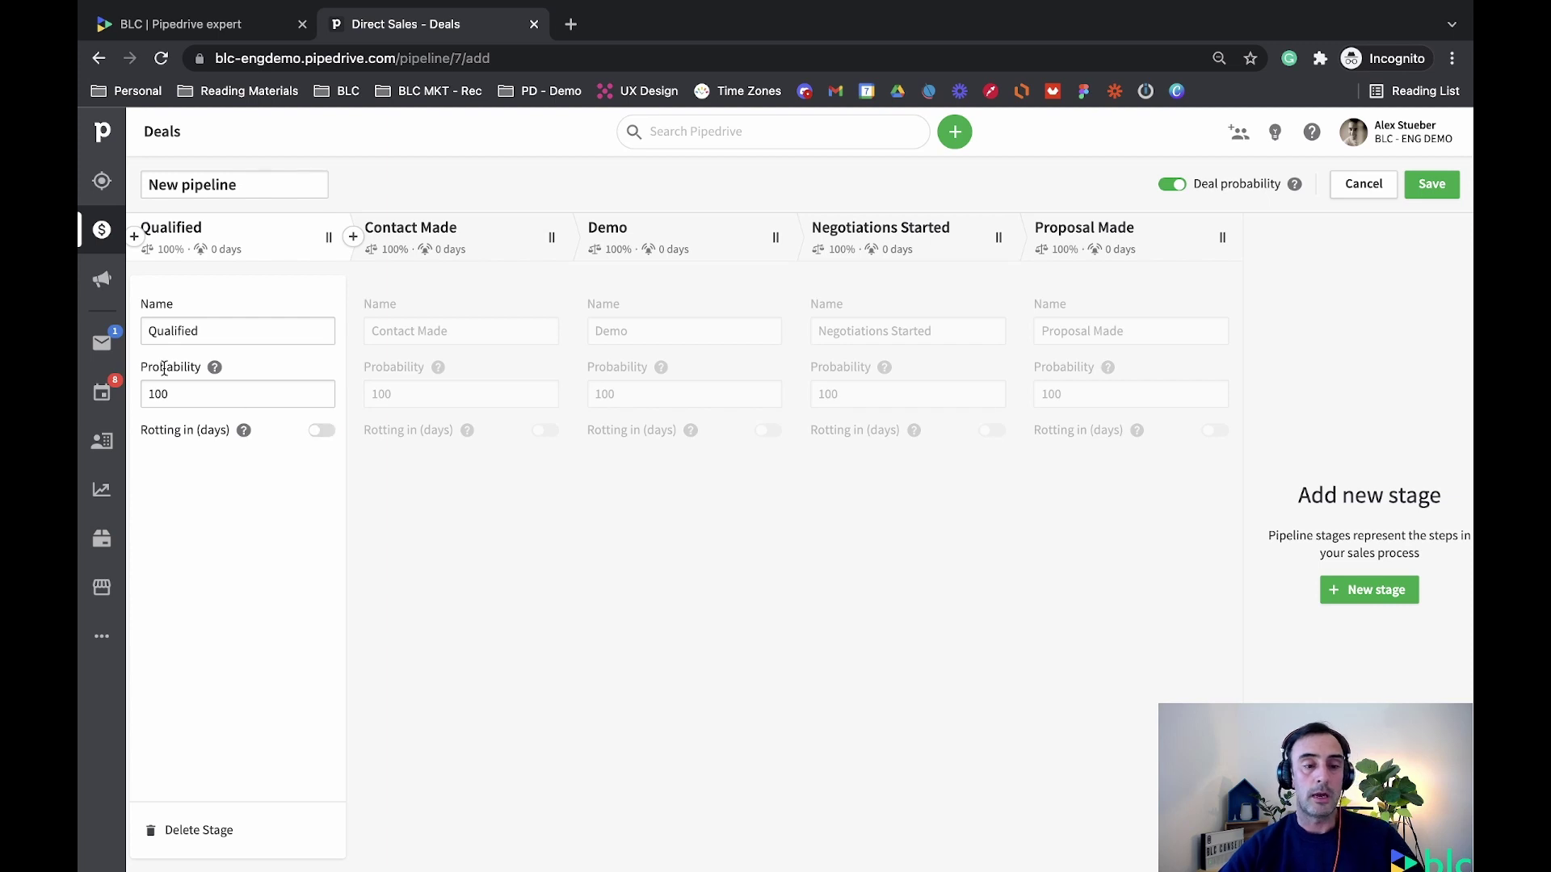
Set the deal probability of the Qualified stage to 5
{"action": "left_click_drag", "start_coordinate": [174, 395], "coordinate": [152, 395]}
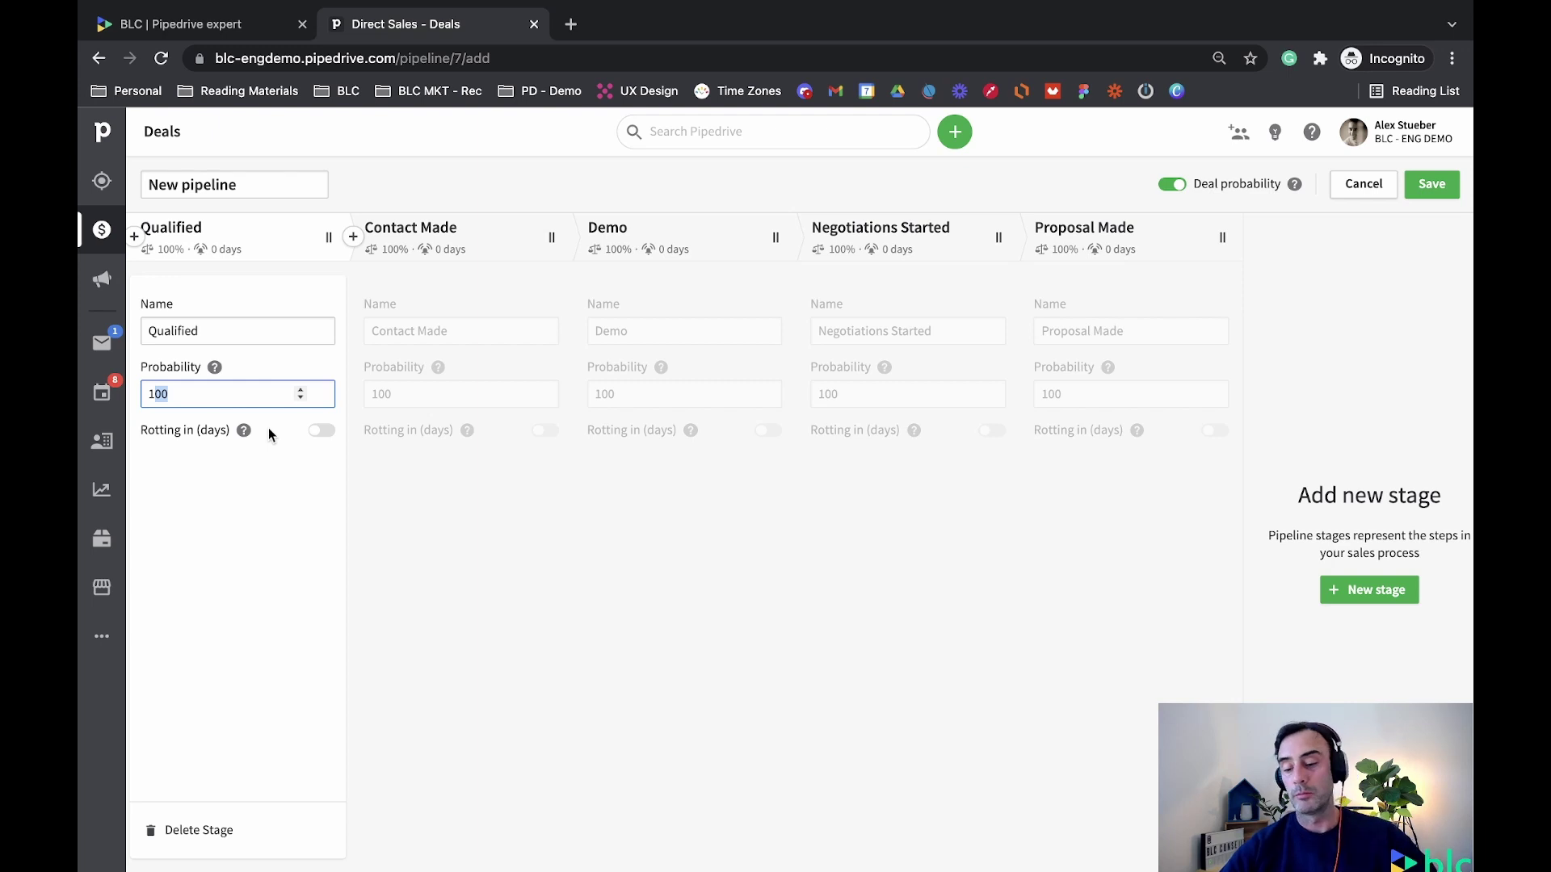
{"action": "key", "text": "BackSpace"}
{"action": "type", "text": "0"}
{"action": "key", "text": "BackSpace"}
{"action": "key", "text": "BackSpace"}
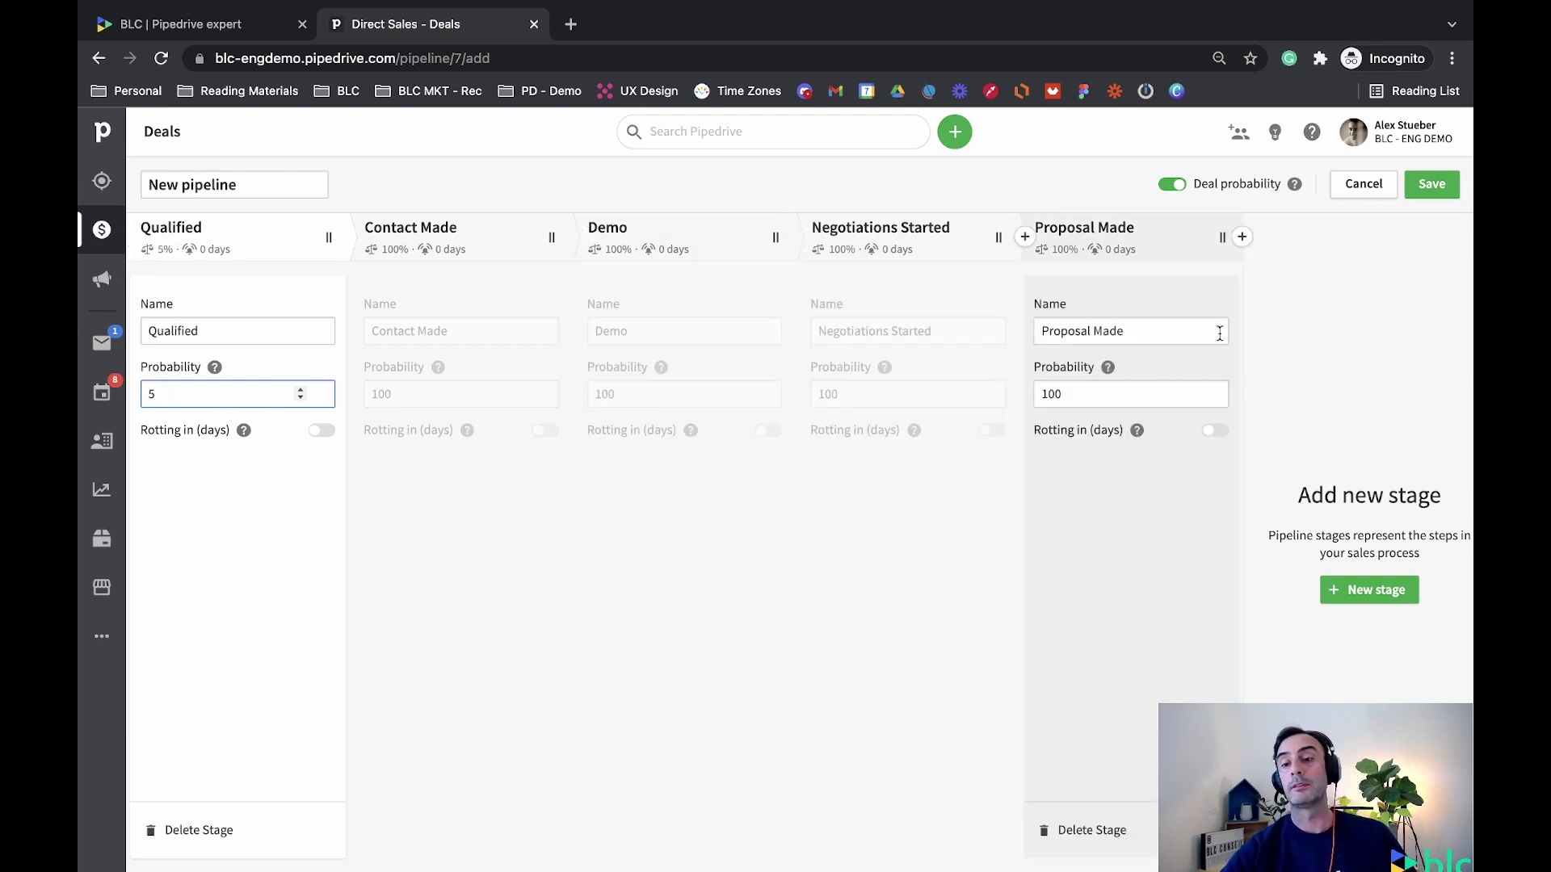
{"action": "left_click", "coordinate": [1114, 402]}
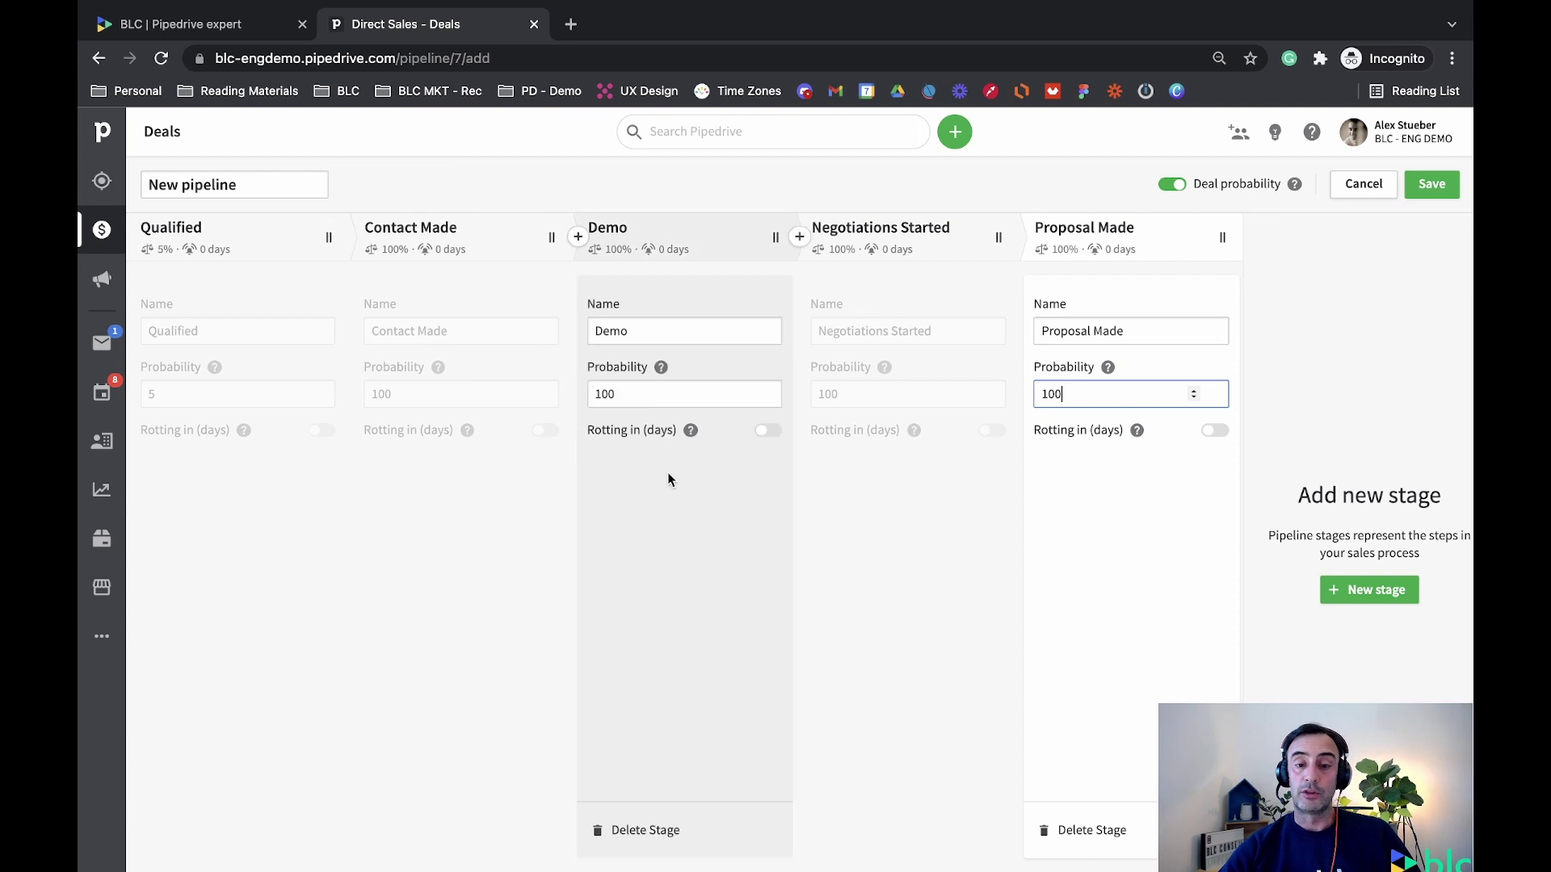
Set the deal probability to 20 for Contact Made, 50 for Demo and 80 for Negotiations Started
{"action": "left_click_drag", "start_coordinate": [405, 393], "coordinate": [357, 394]}
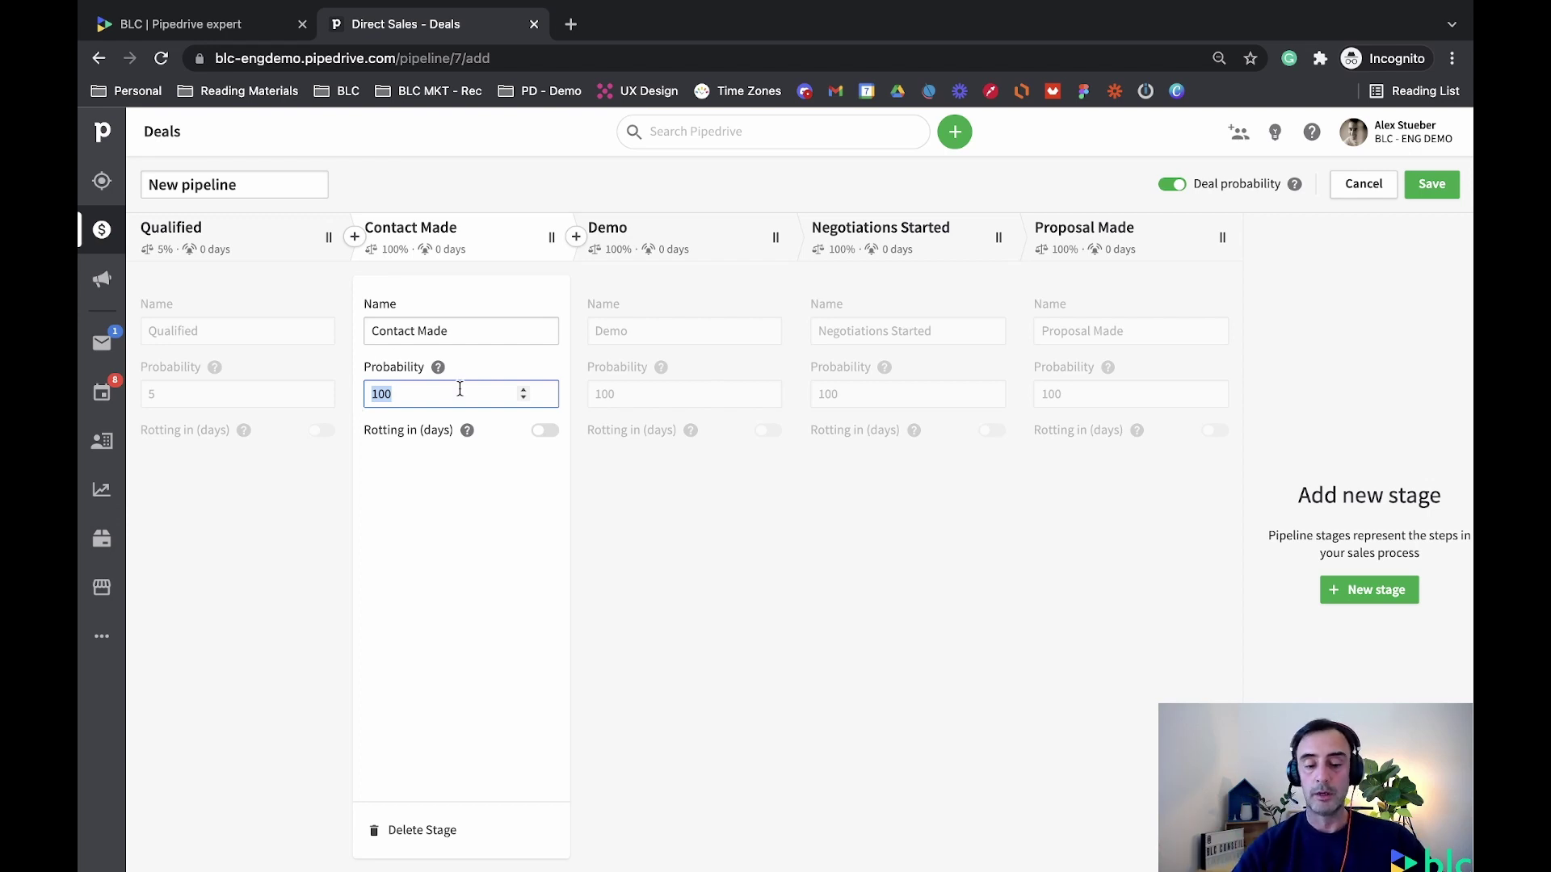
{"action": "type", "text": "20"}
{"action": "left_click", "coordinate": [640, 395]}
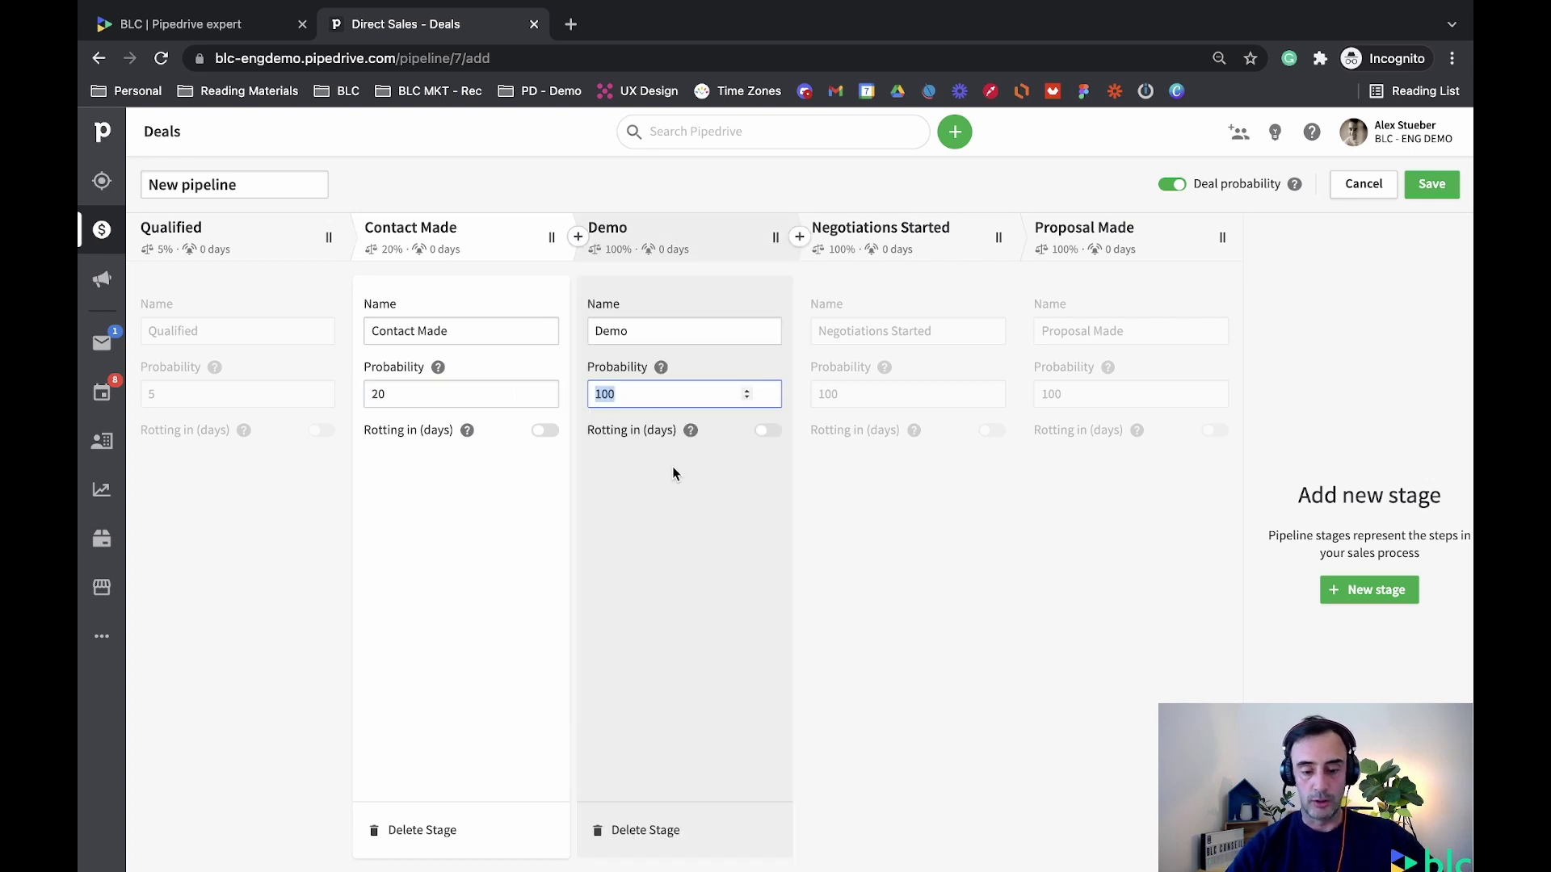
{"action": "type", "text": "50"}
{"action": "left_click", "coordinate": [811, 395]}
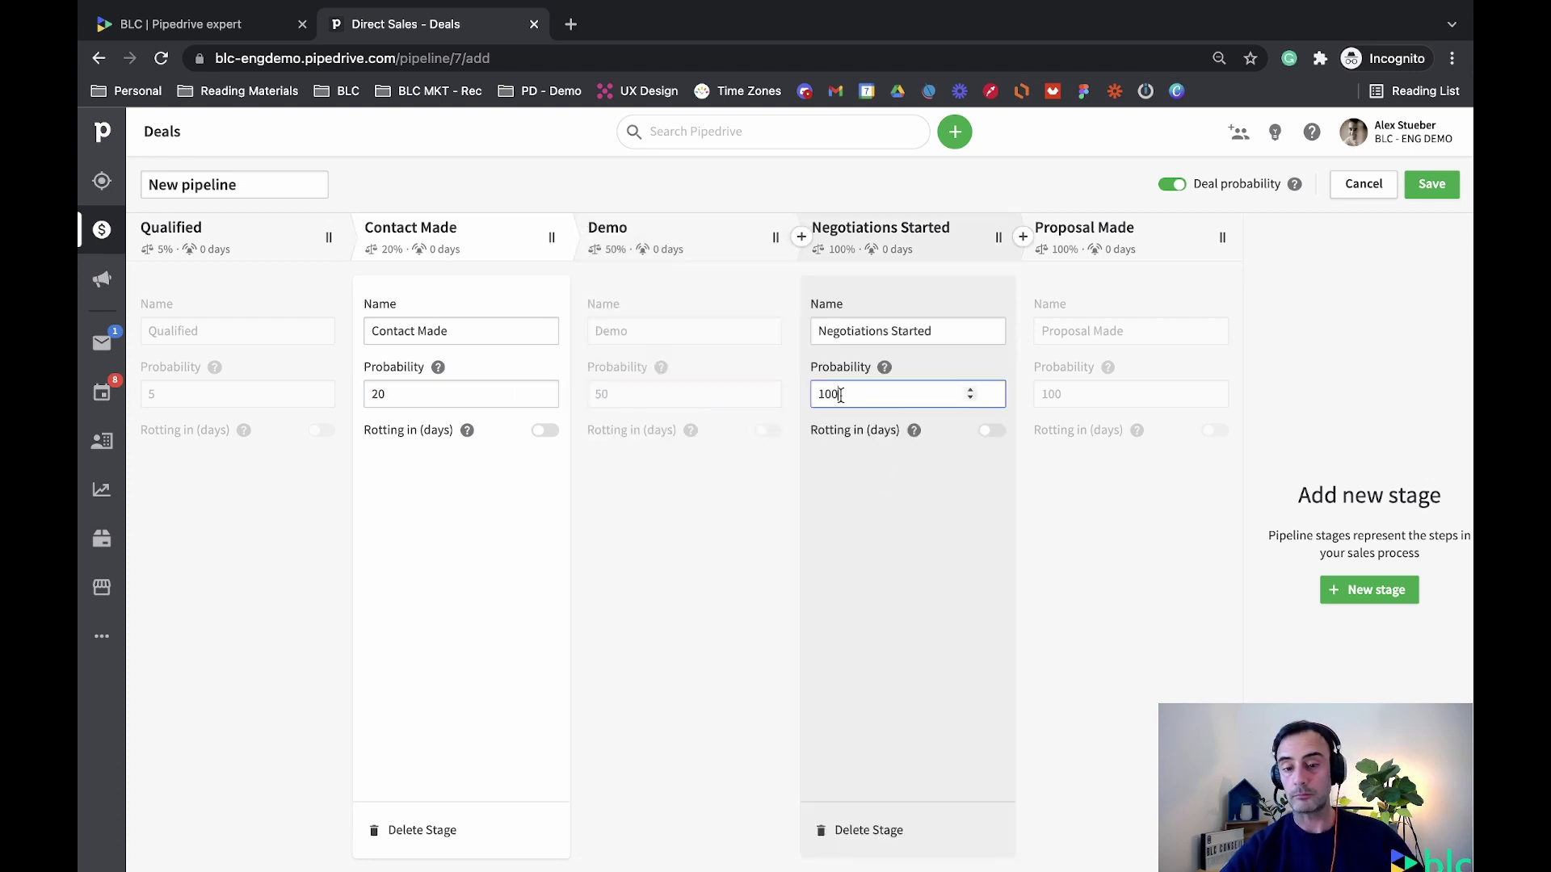
{"action": "type", "text": "80"}
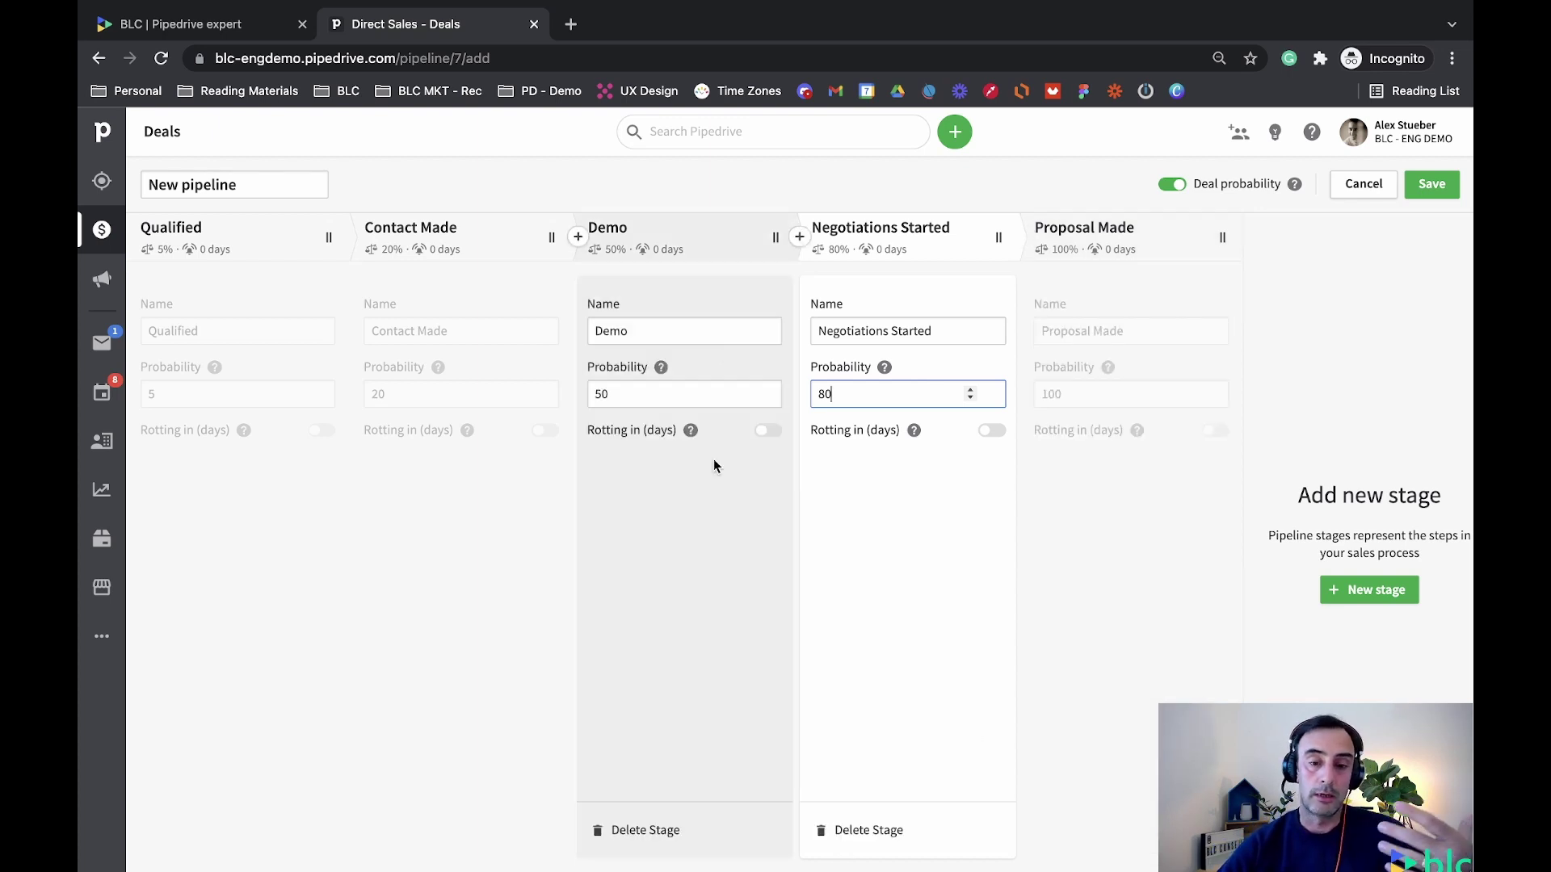
Delete the Demo stage from the new pipeline
{"action": "left_click", "coordinate": [639, 831]}
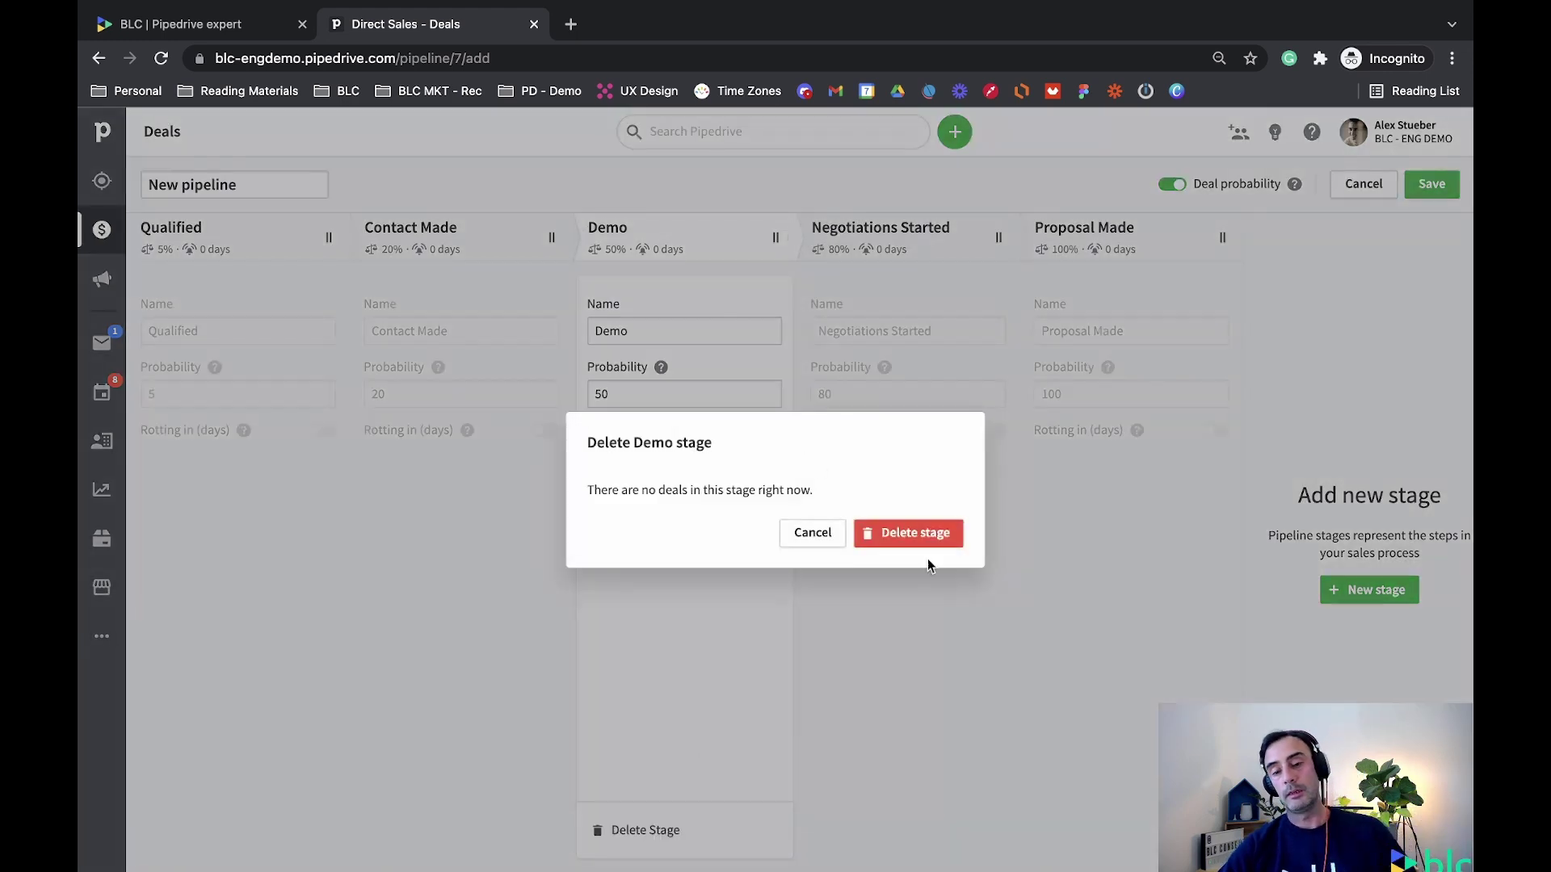
{"action": "left_click", "coordinate": [921, 535]}
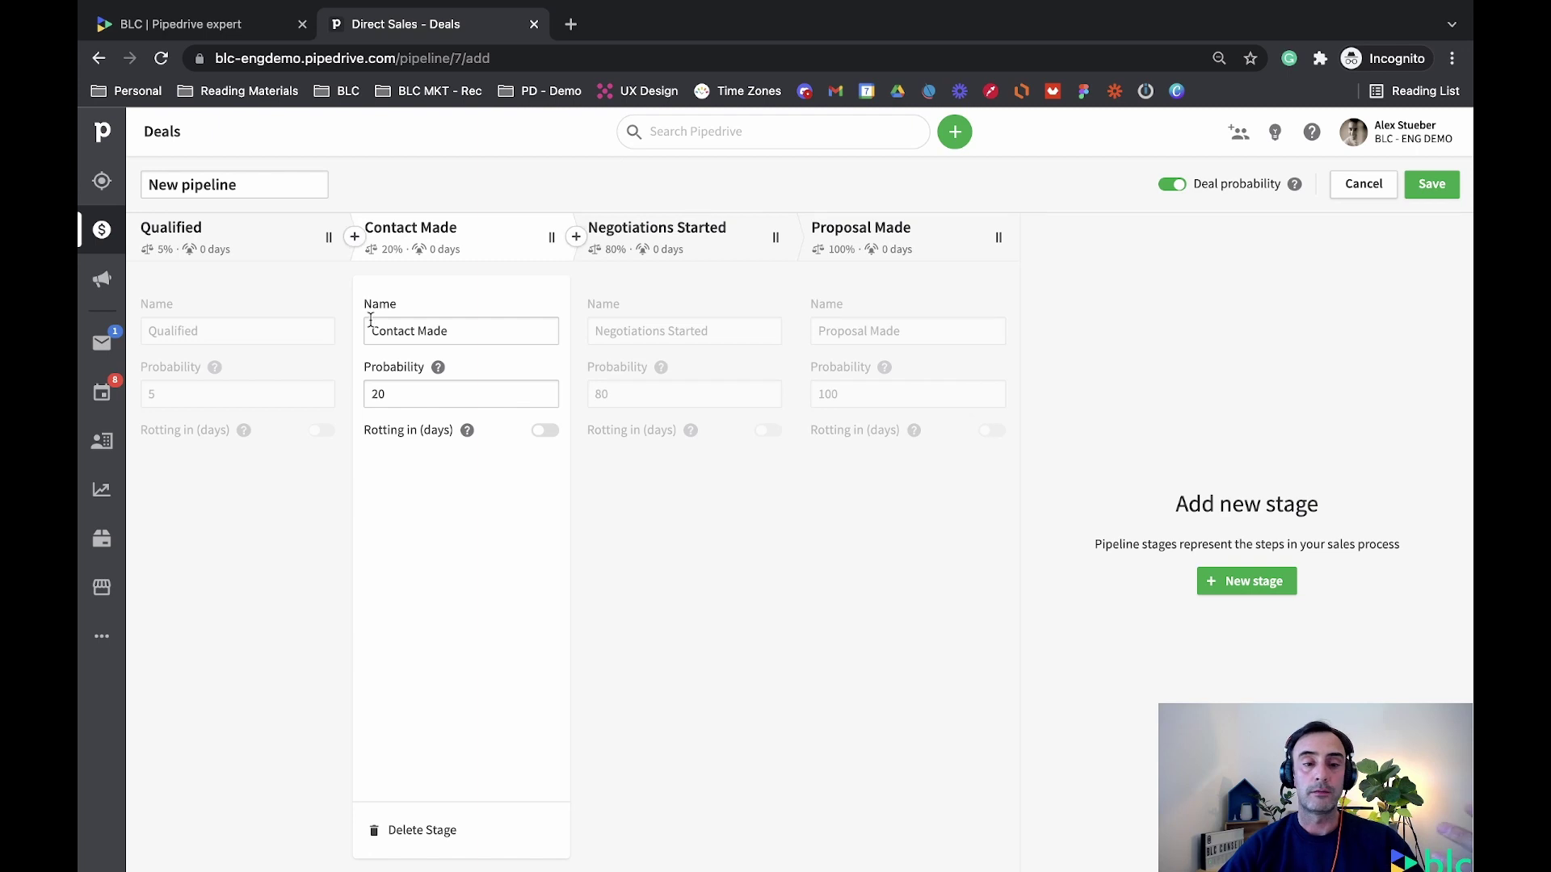
Name the new pipeline Sales and save it
{"action": "left_click_drag", "start_coordinate": [250, 187], "coordinate": [143, 194]}
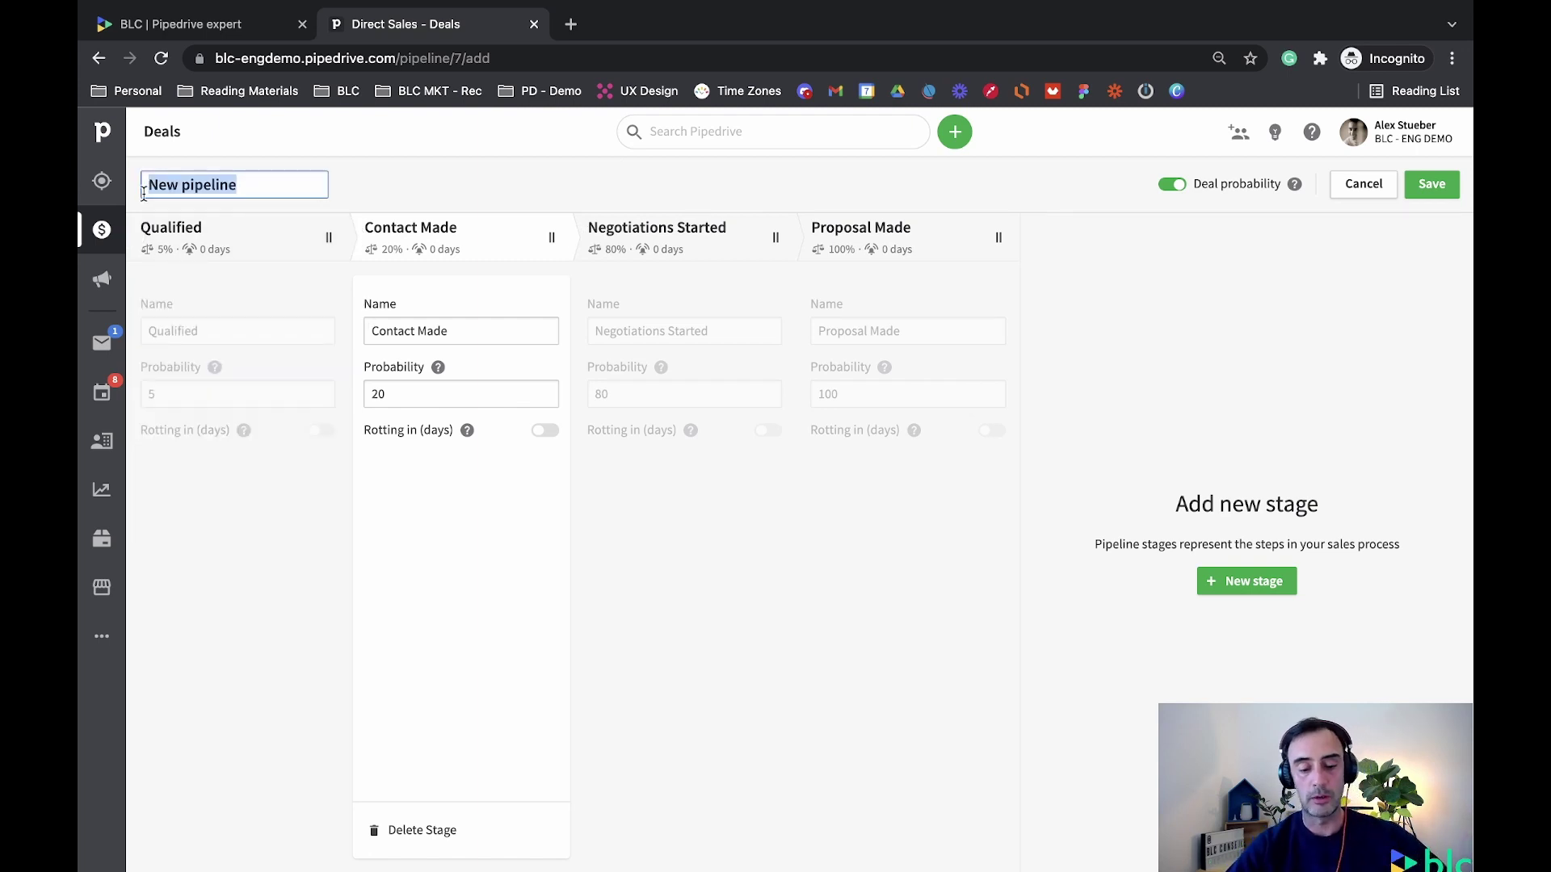
{"action": "type", "text": "Sl"}
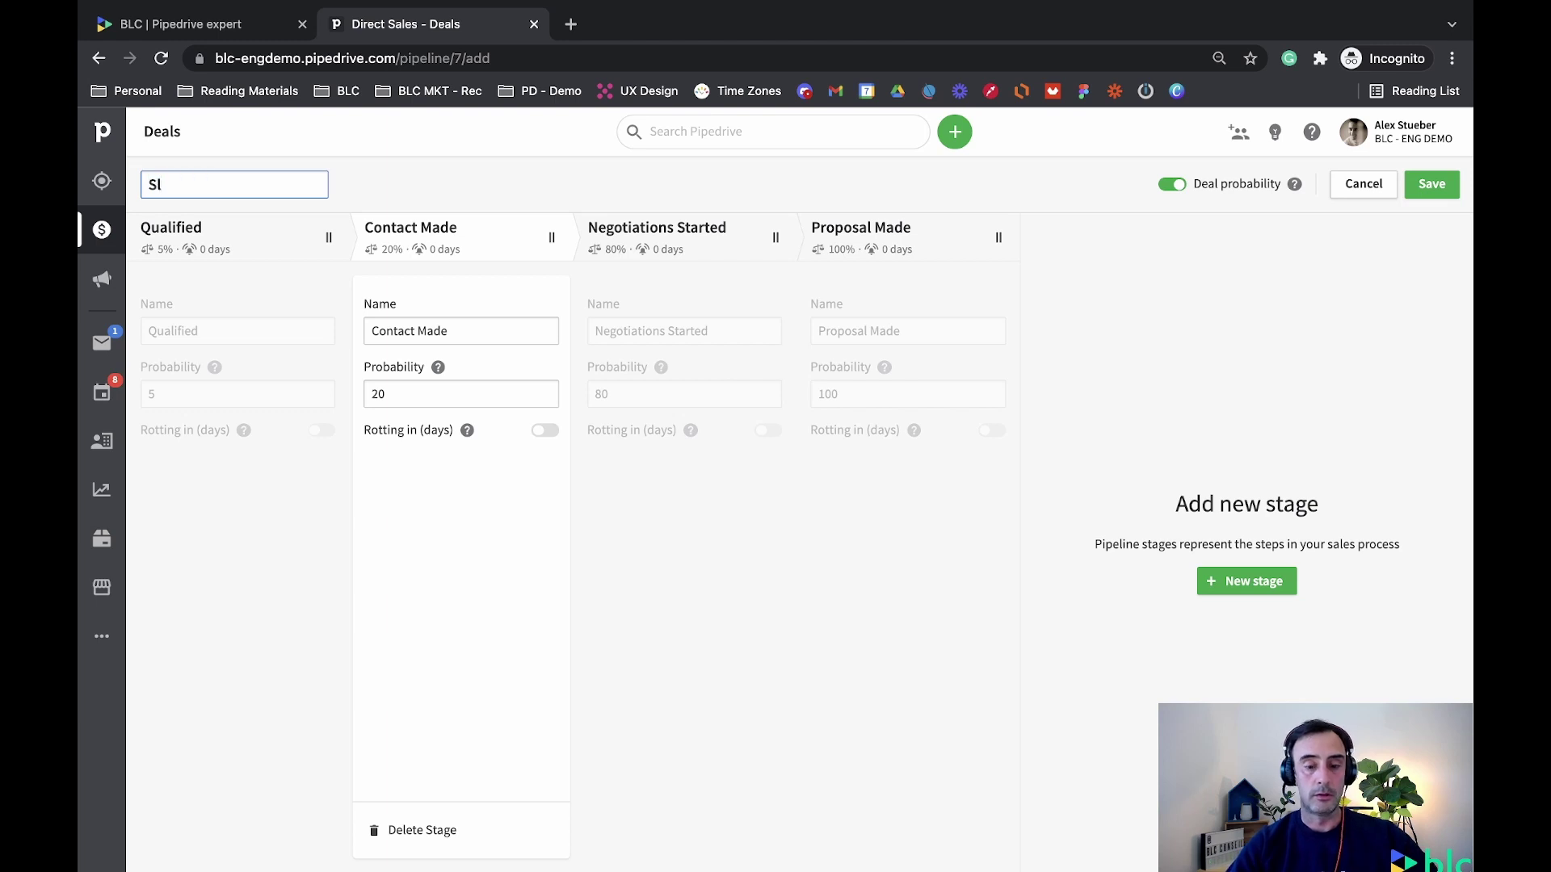
{"action": "type", "text": "ales"}
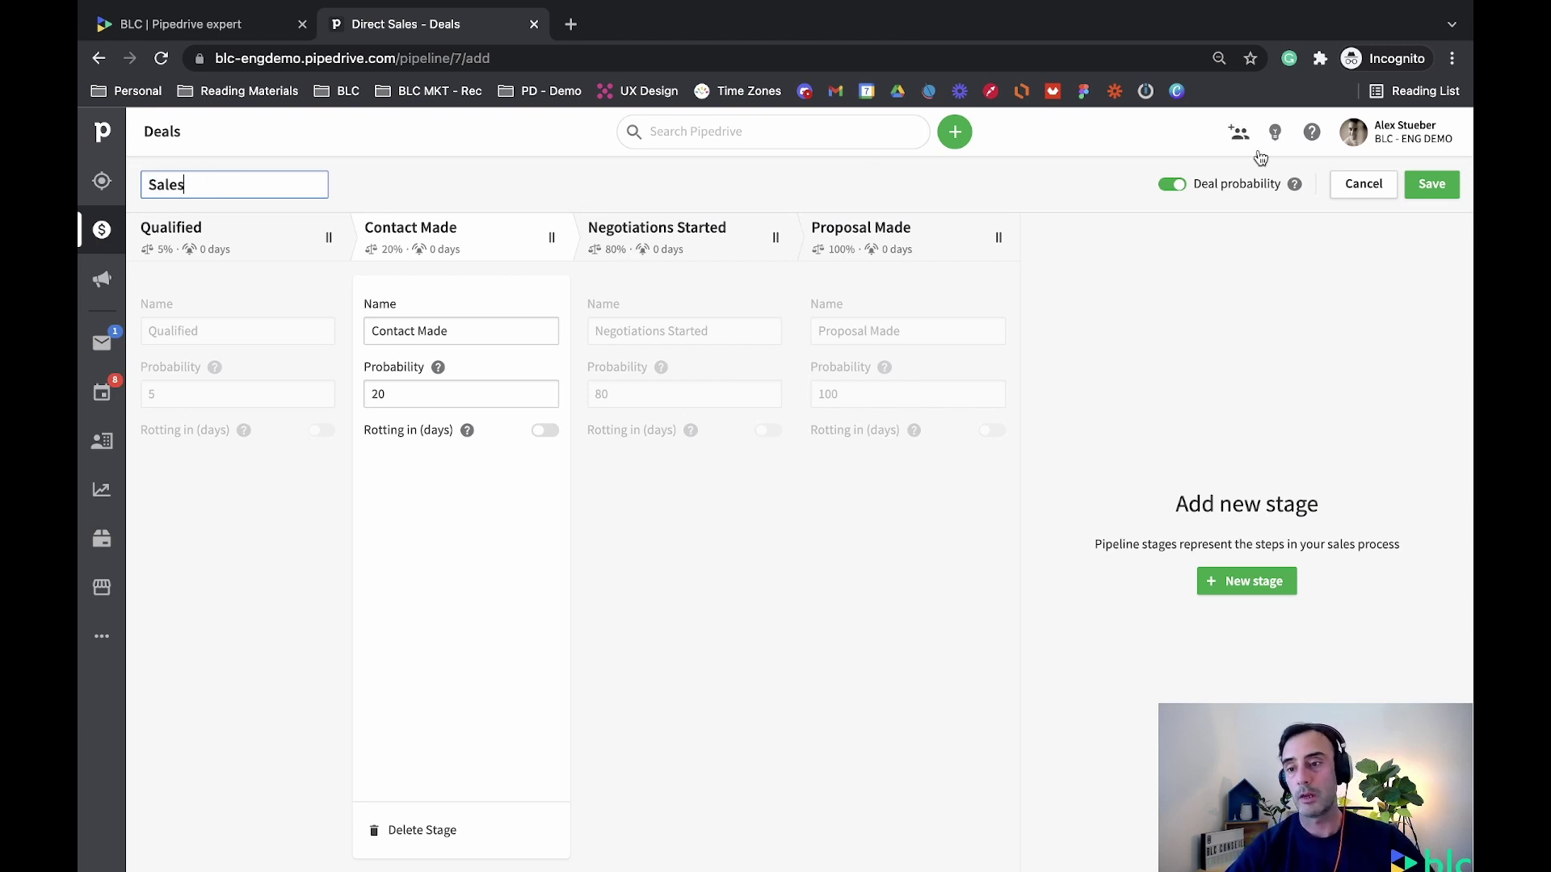
{"action": "left_click", "coordinate": [1423, 187]}
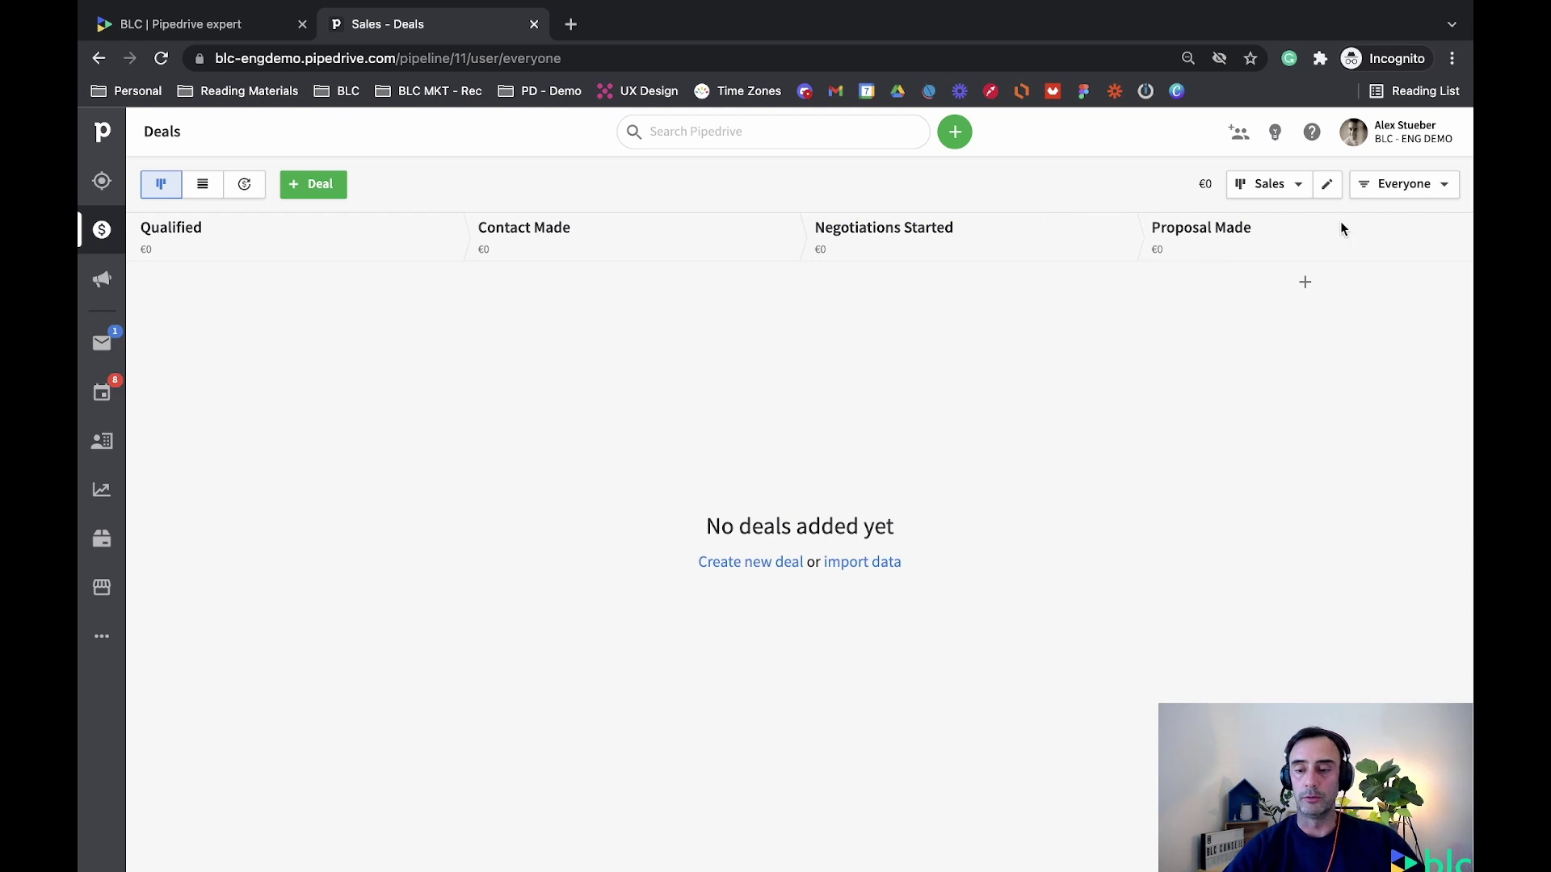
Reorder the pipelines so that Sales comes second, directly after Qualification Pipeline, and save the order
{"action": "left_click", "coordinate": [1296, 188]}
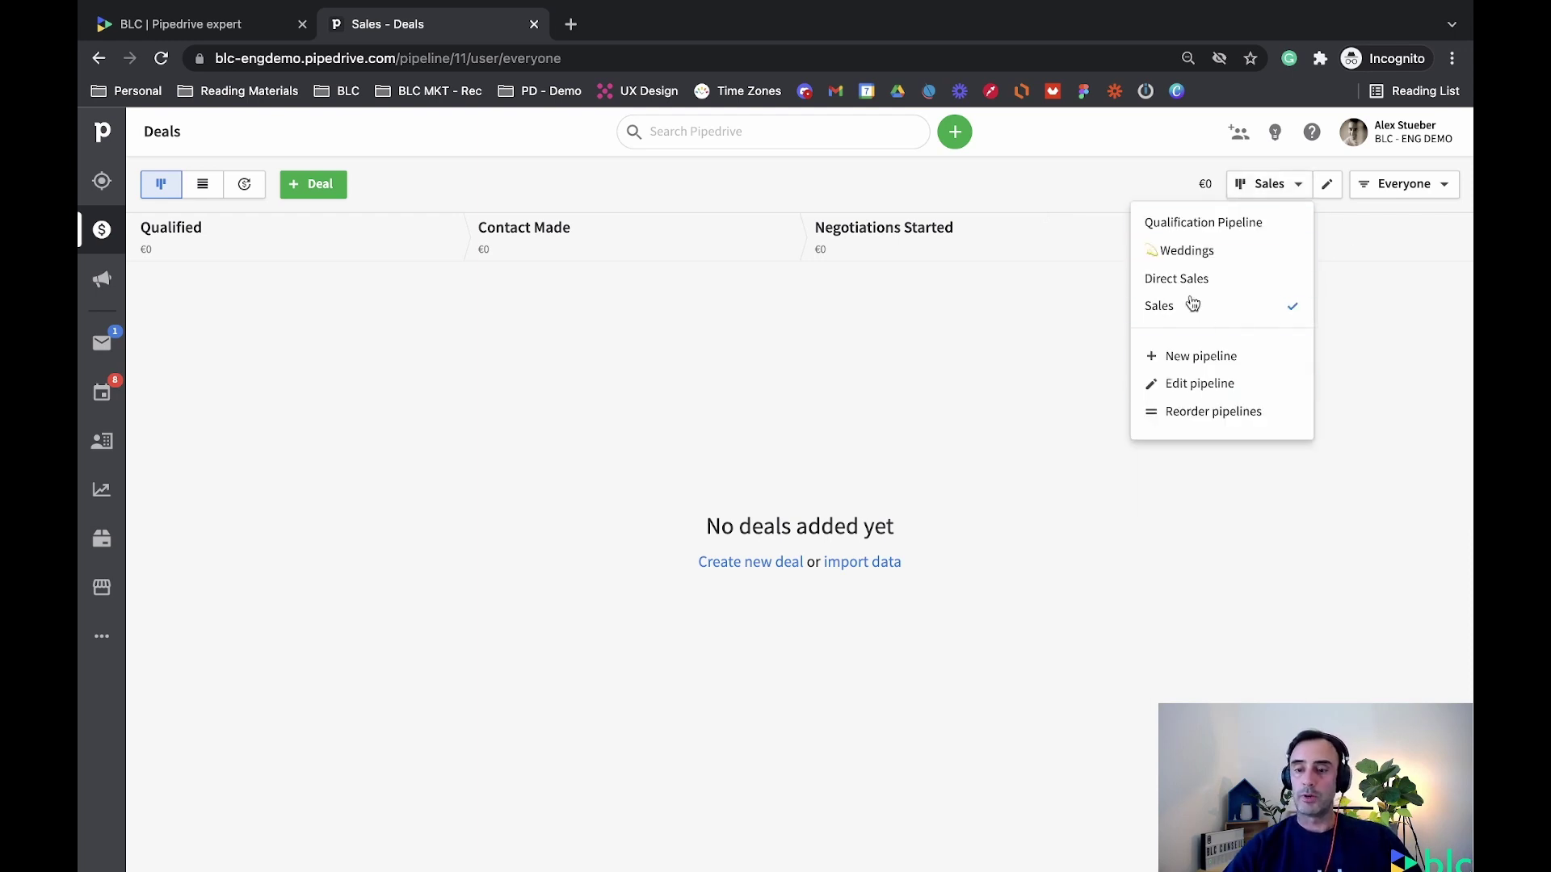
{"action": "left_click", "coordinate": [1189, 414]}
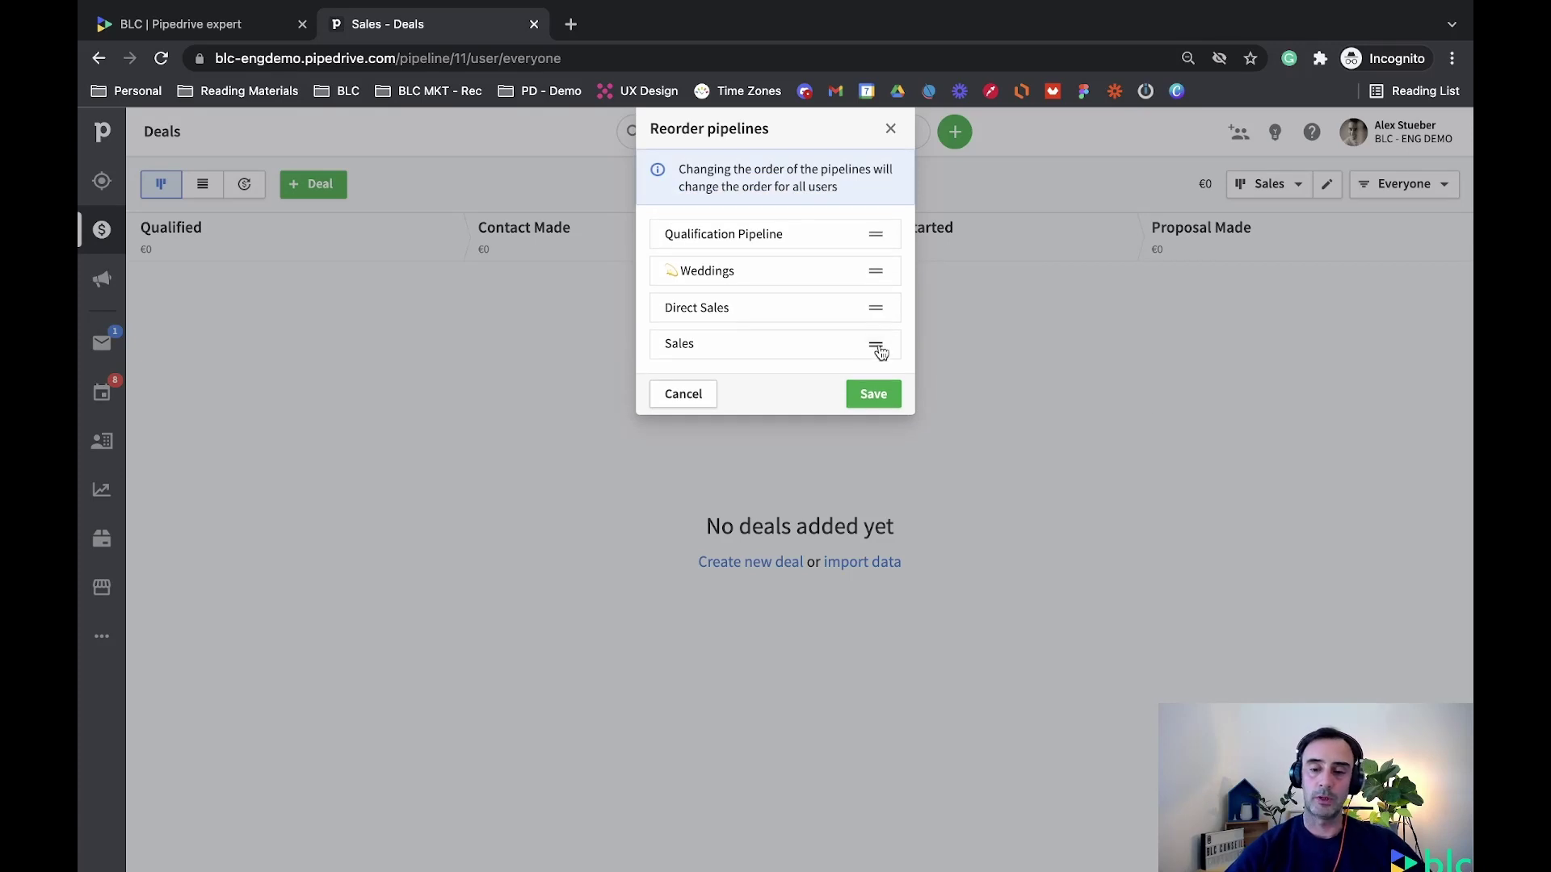
{"action": "left_click_drag", "start_coordinate": [880, 353], "coordinate": [882, 264]}
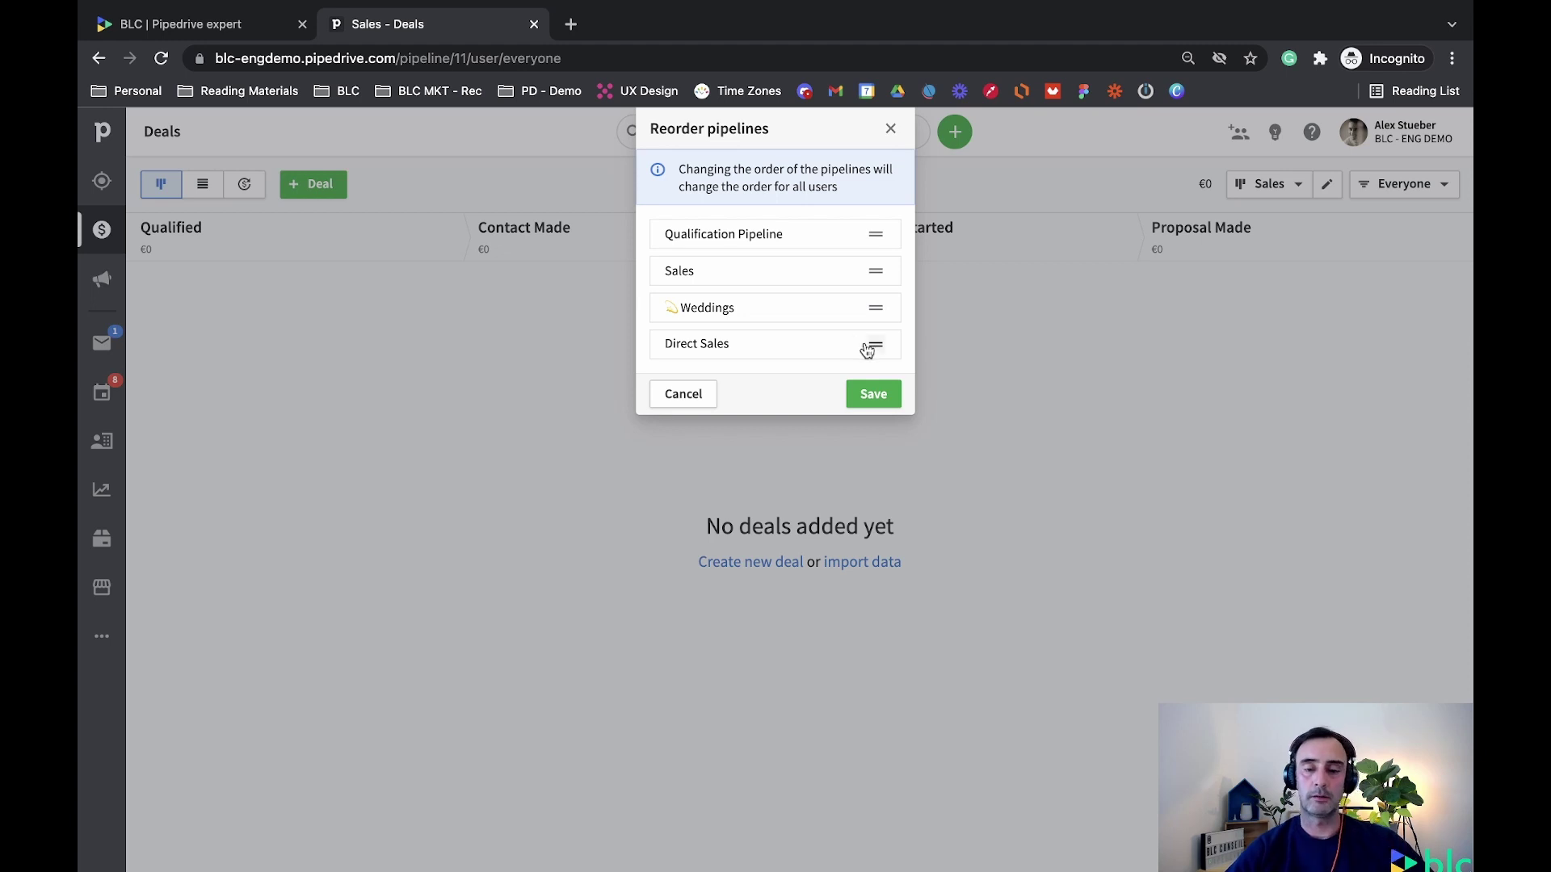
{"action": "left_click", "coordinate": [874, 393]}
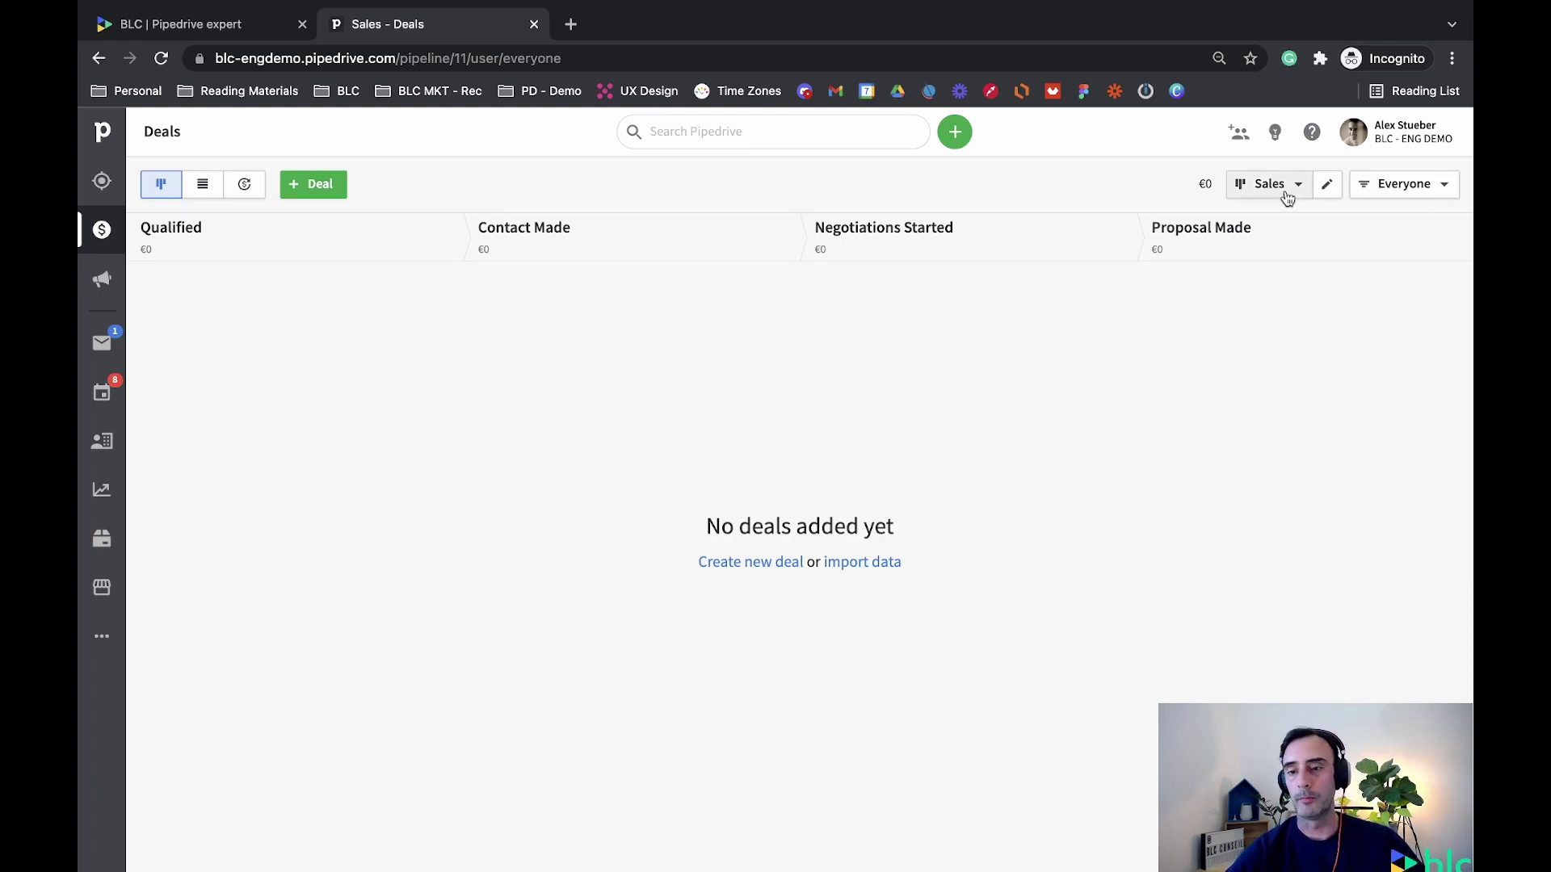
Switch the deals board to the Direct Sales pipeline
{"action": "left_click", "coordinate": [1287, 199]}
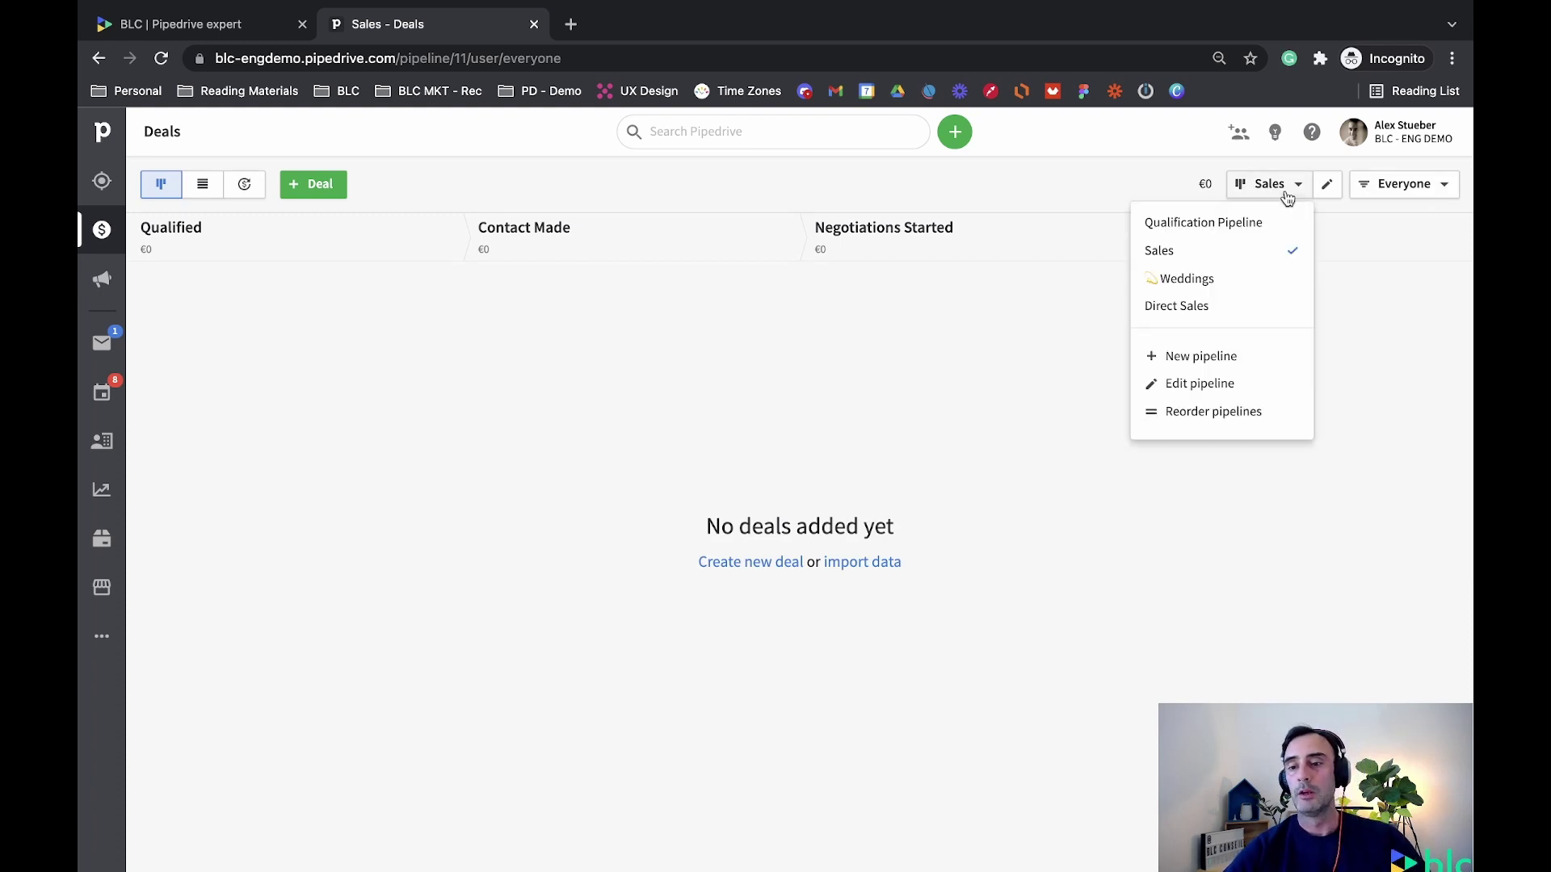
{"action": "left_click", "coordinate": [1203, 307]}
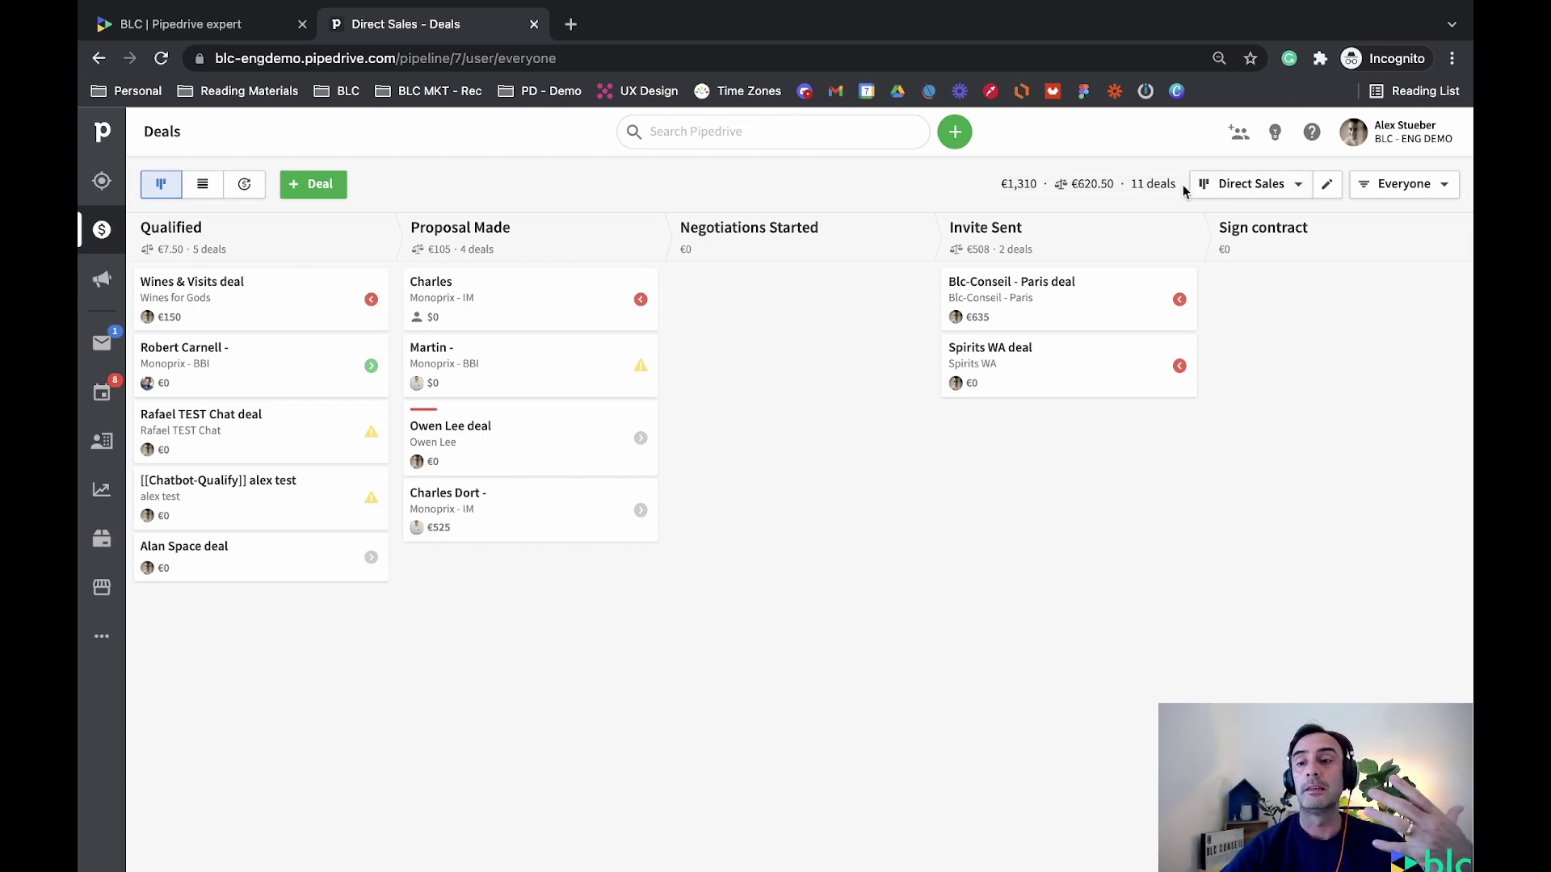
{"action": "left_click", "coordinate": [1246, 186]}
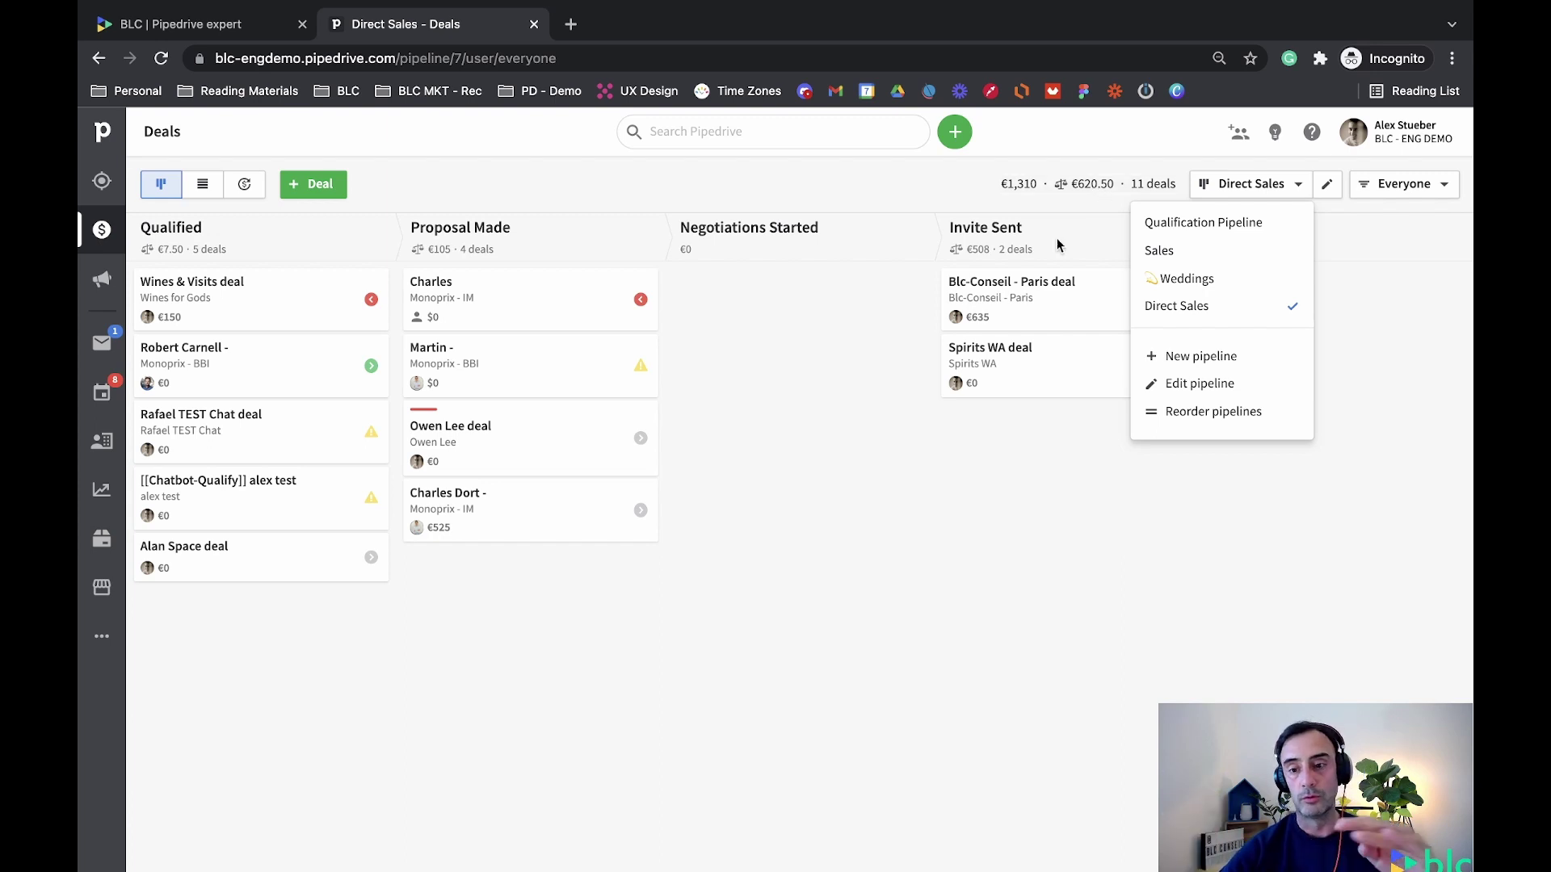
{"action": "left_click", "coordinate": [908, 173]}
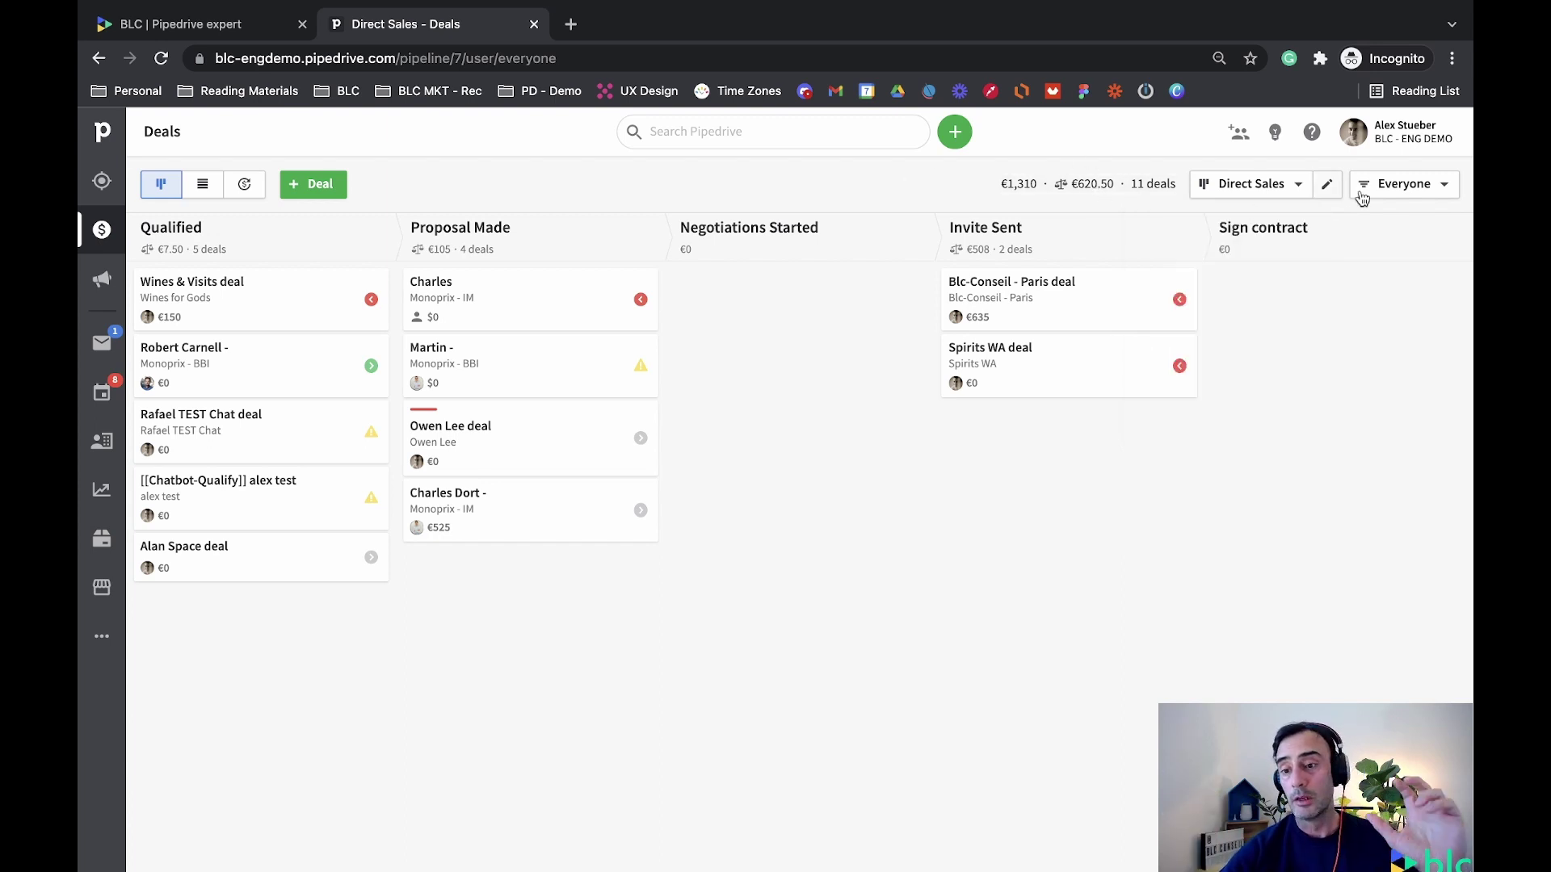
Edit the Direct Sales pipeline and enable deal rotting after 1 day for the Qualified stage
{"action": "left_click", "coordinate": [1326, 184]}
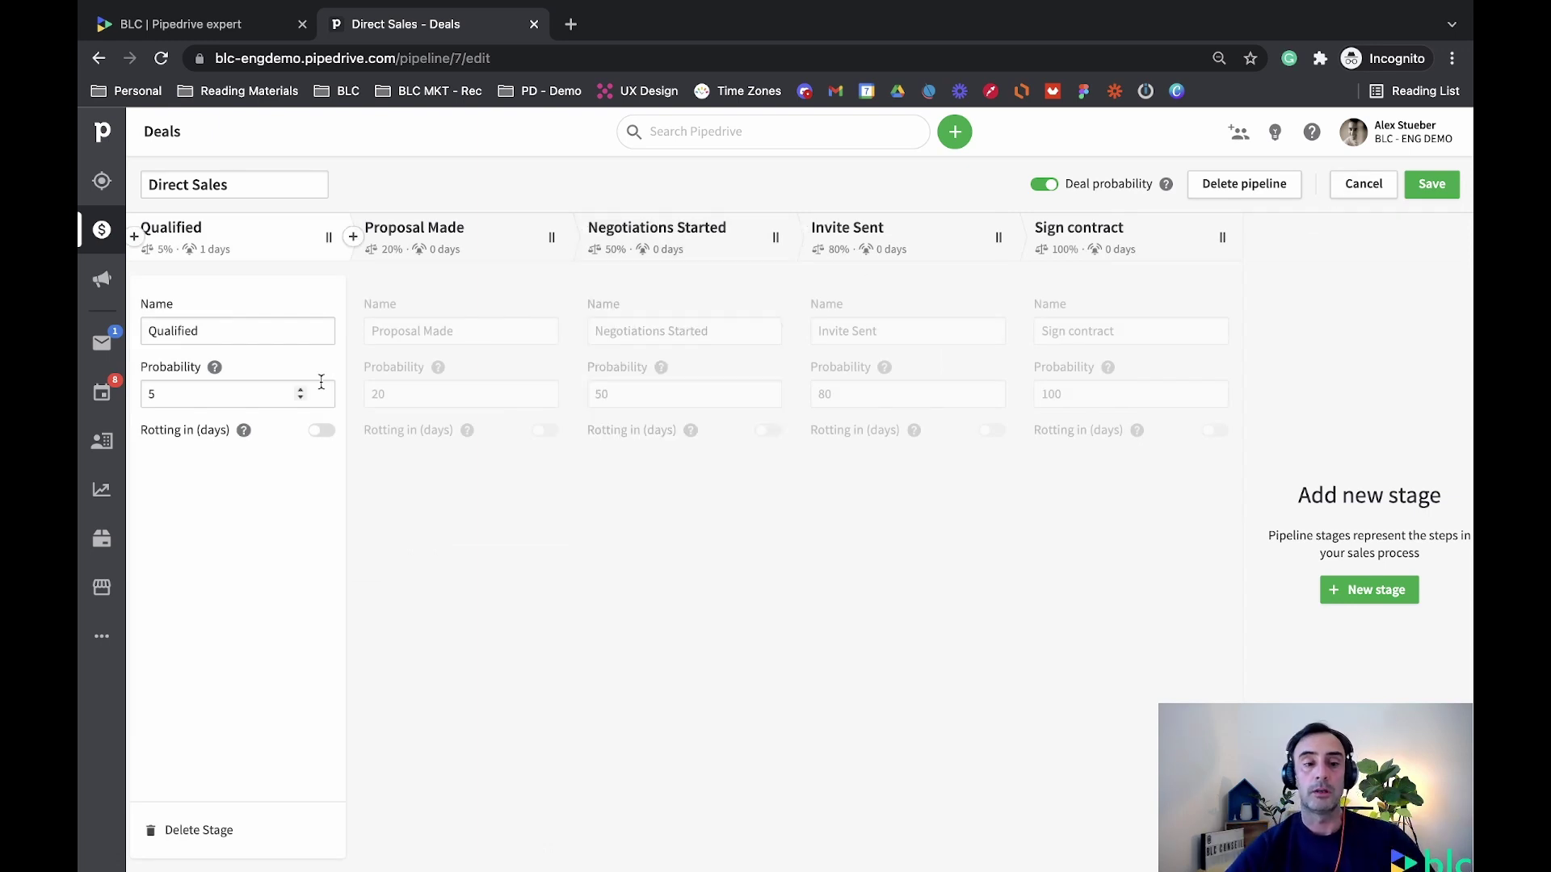
{"action": "mouse_move", "coordinate": [245, 431]}
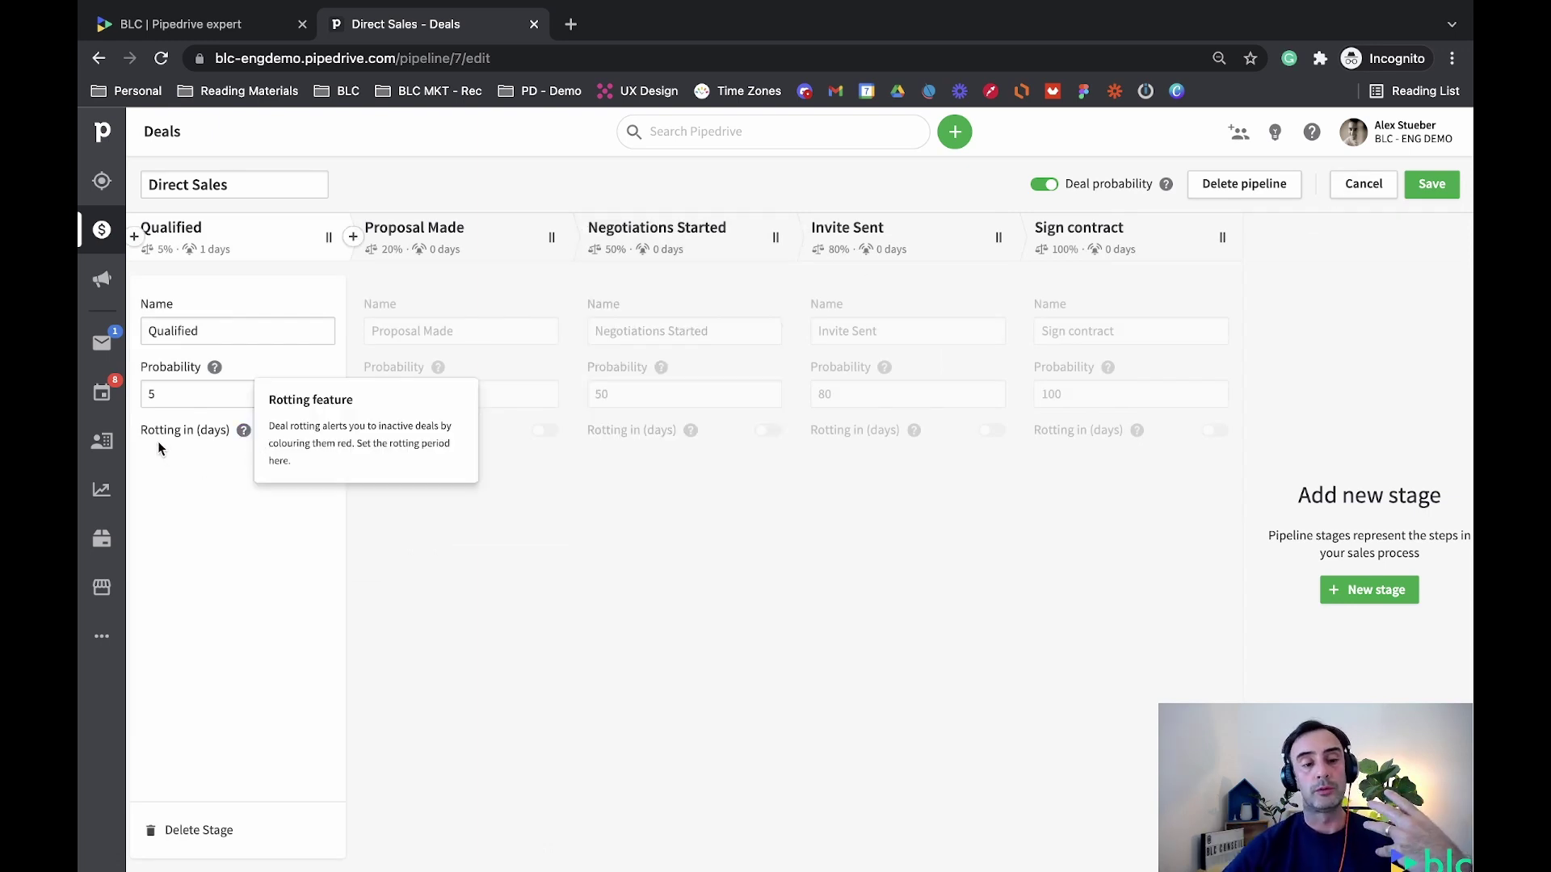
{"action": "left_click", "coordinate": [323, 431]}
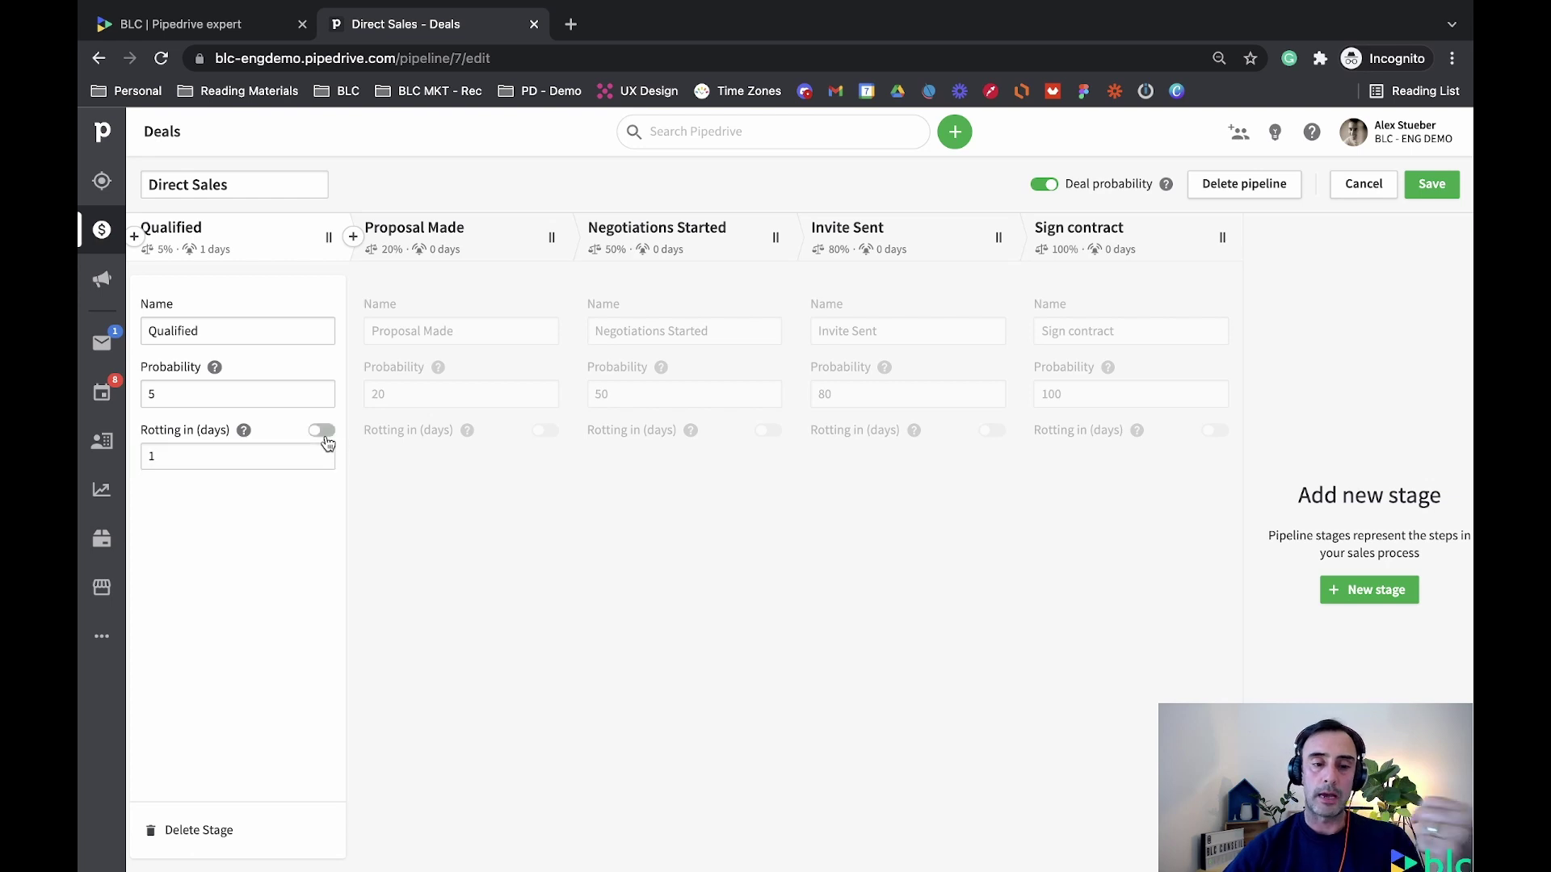
{"action": "left_click", "coordinate": [220, 455]}
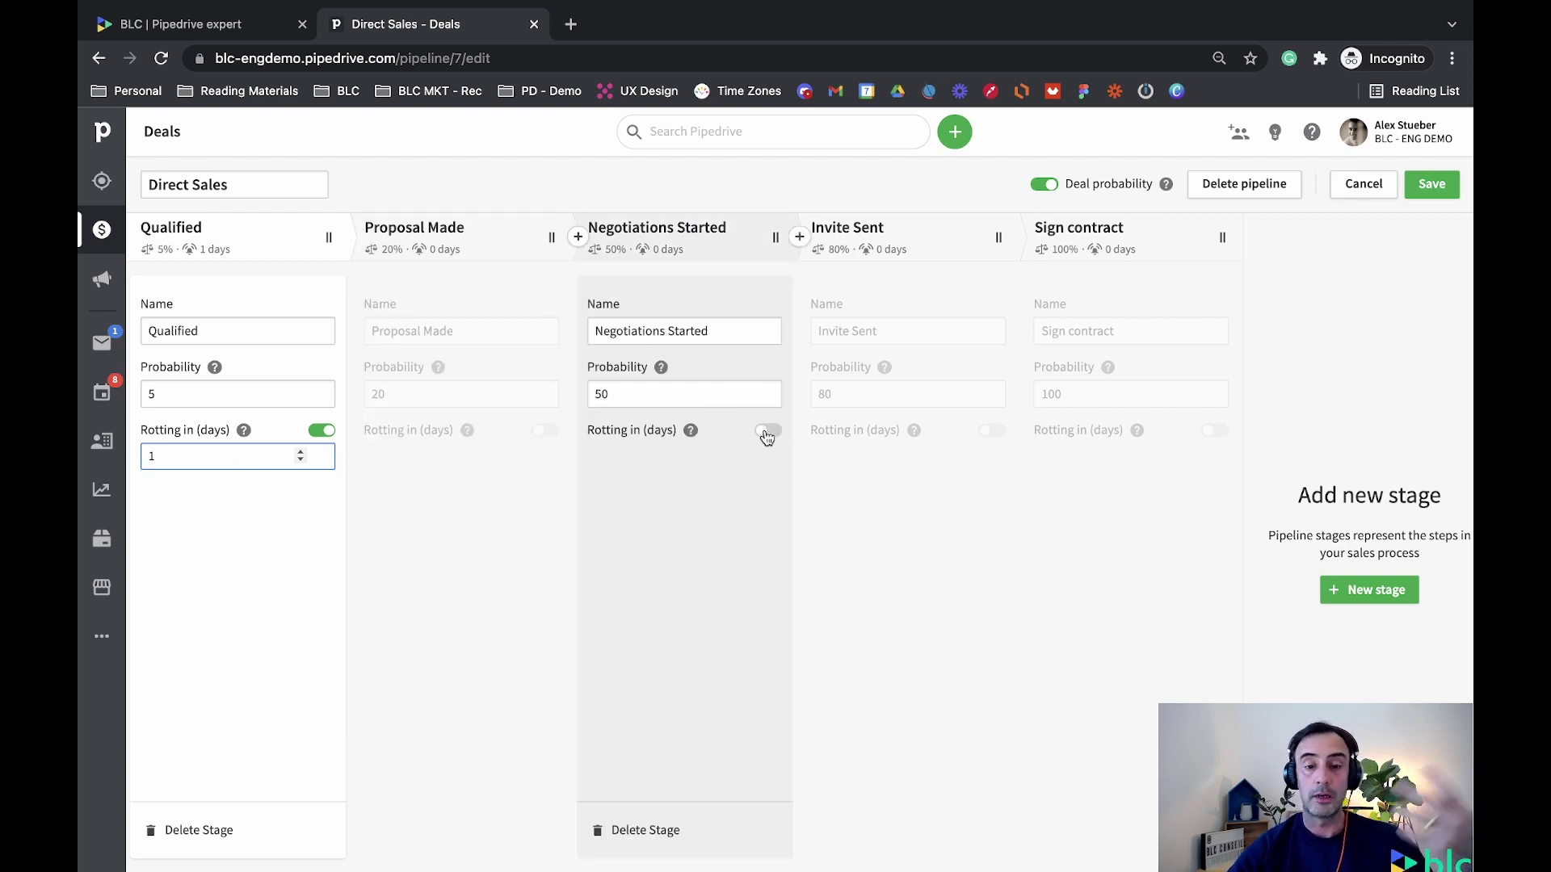
Enable deal rotting after 10 days for the Negotiations Started stage and save the pipeline
{"action": "left_click", "coordinate": [767, 435]}
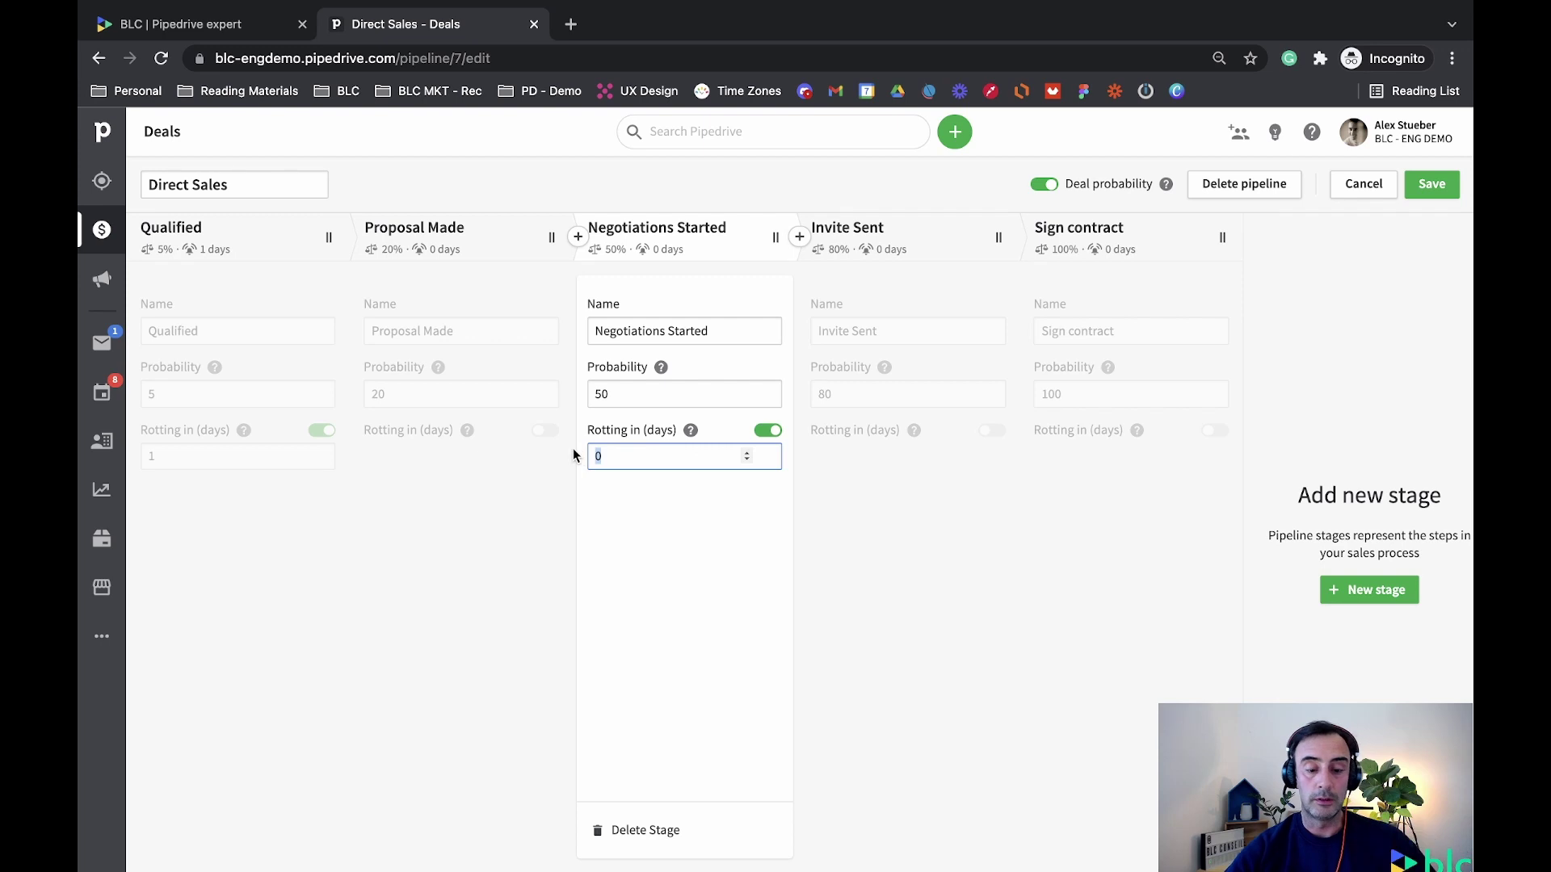
{"action": "type", "text": "10"}
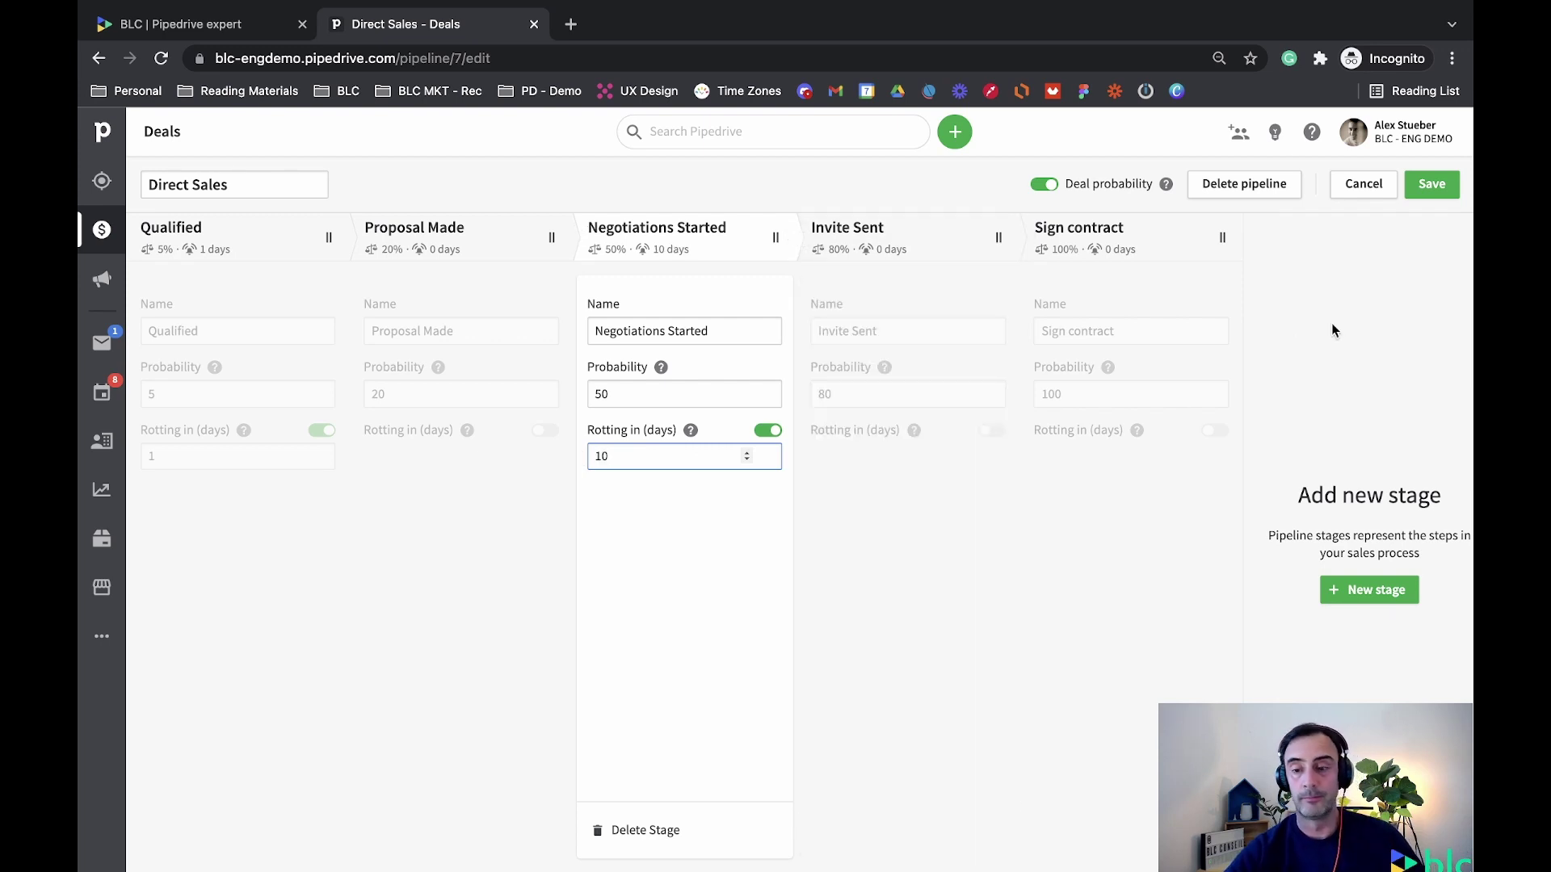
{"action": "left_click", "coordinate": [1426, 193]}
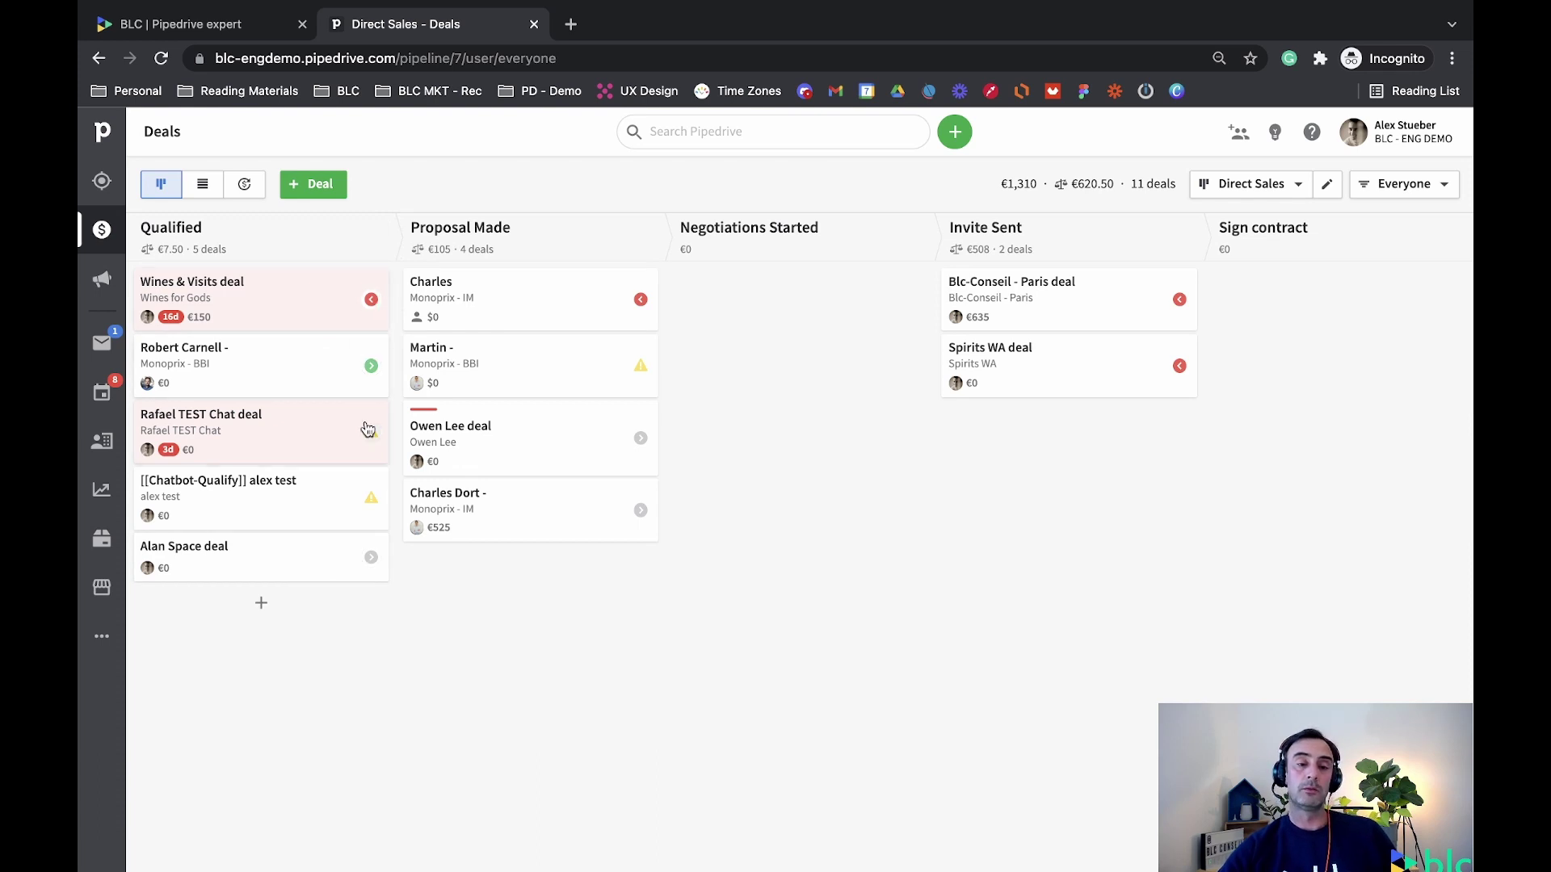
Examine the scheduled activities of the overdue, due-today, future and unscheduled deals in the Qualified stage
{"action": "left_click", "coordinate": [371, 308]}
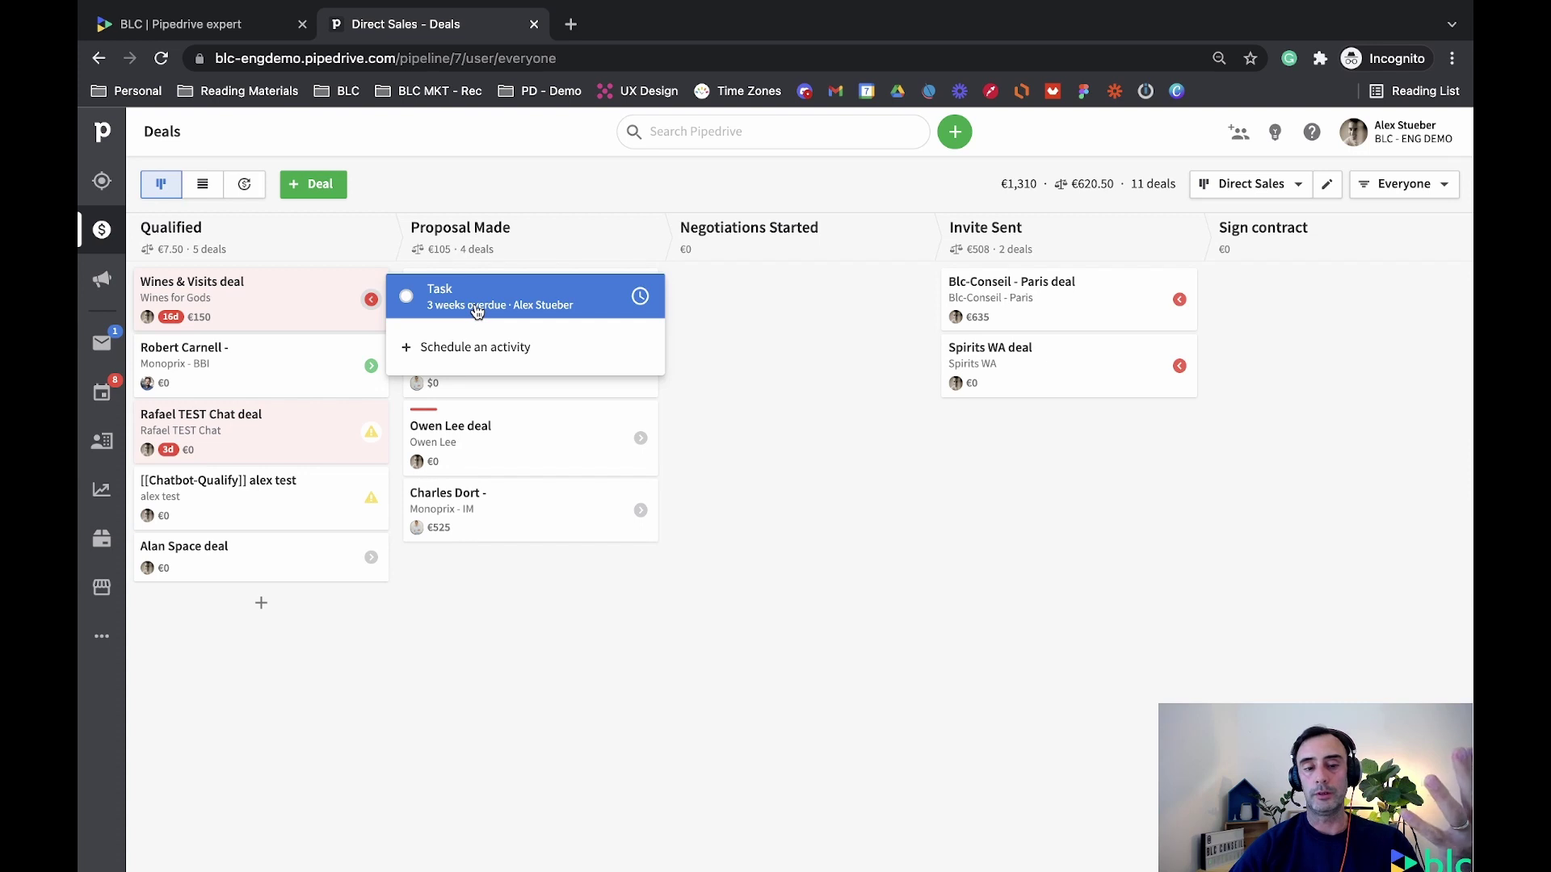
{"action": "left_click", "coordinate": [370, 368]}
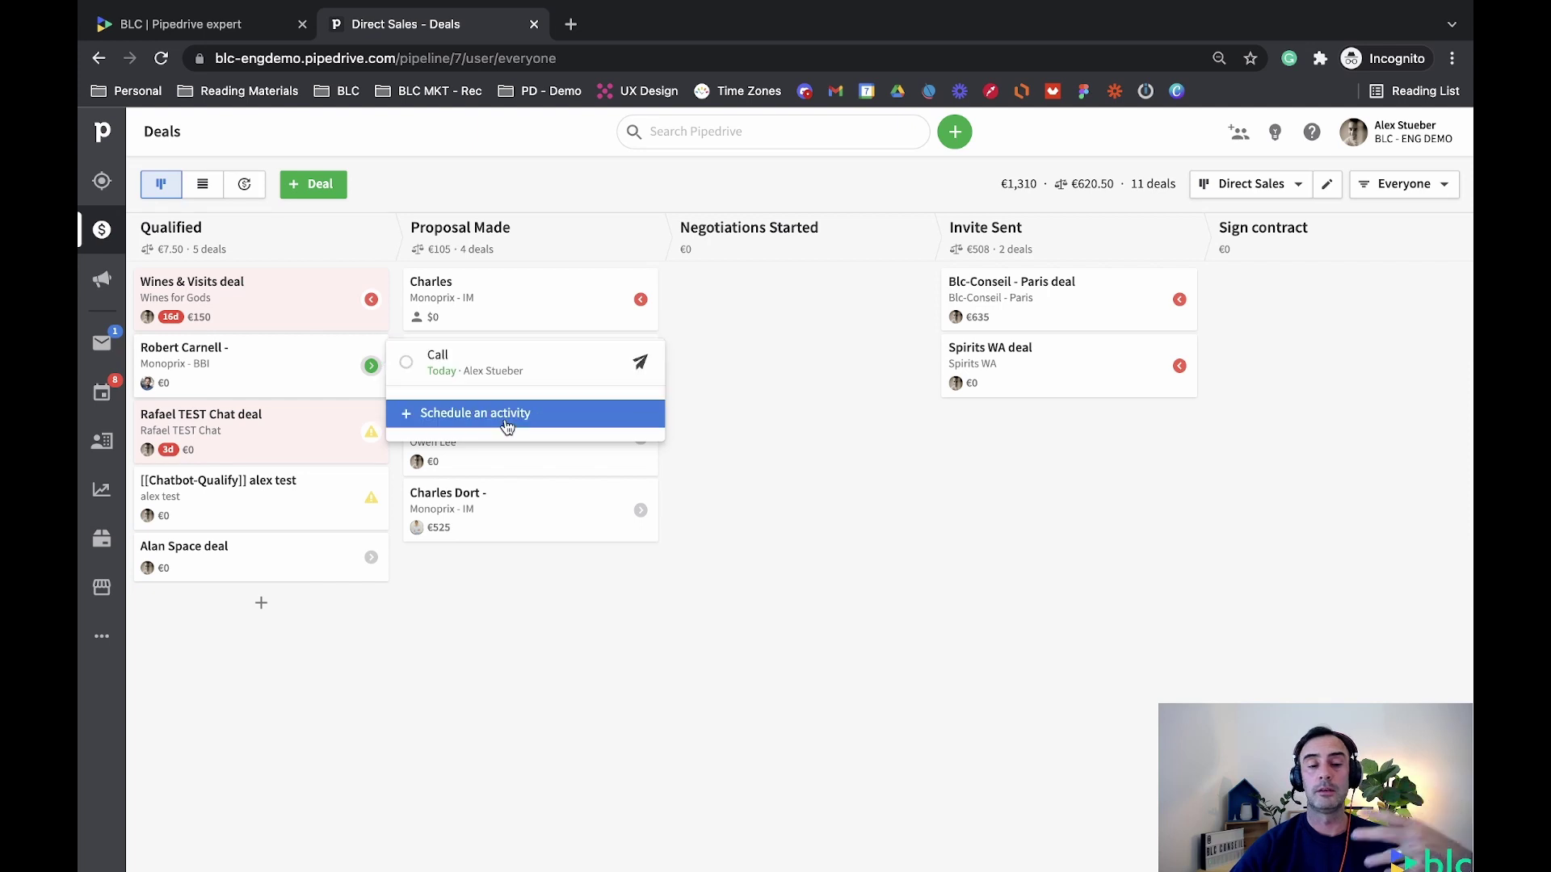
{"action": "left_click", "coordinate": [373, 558]}
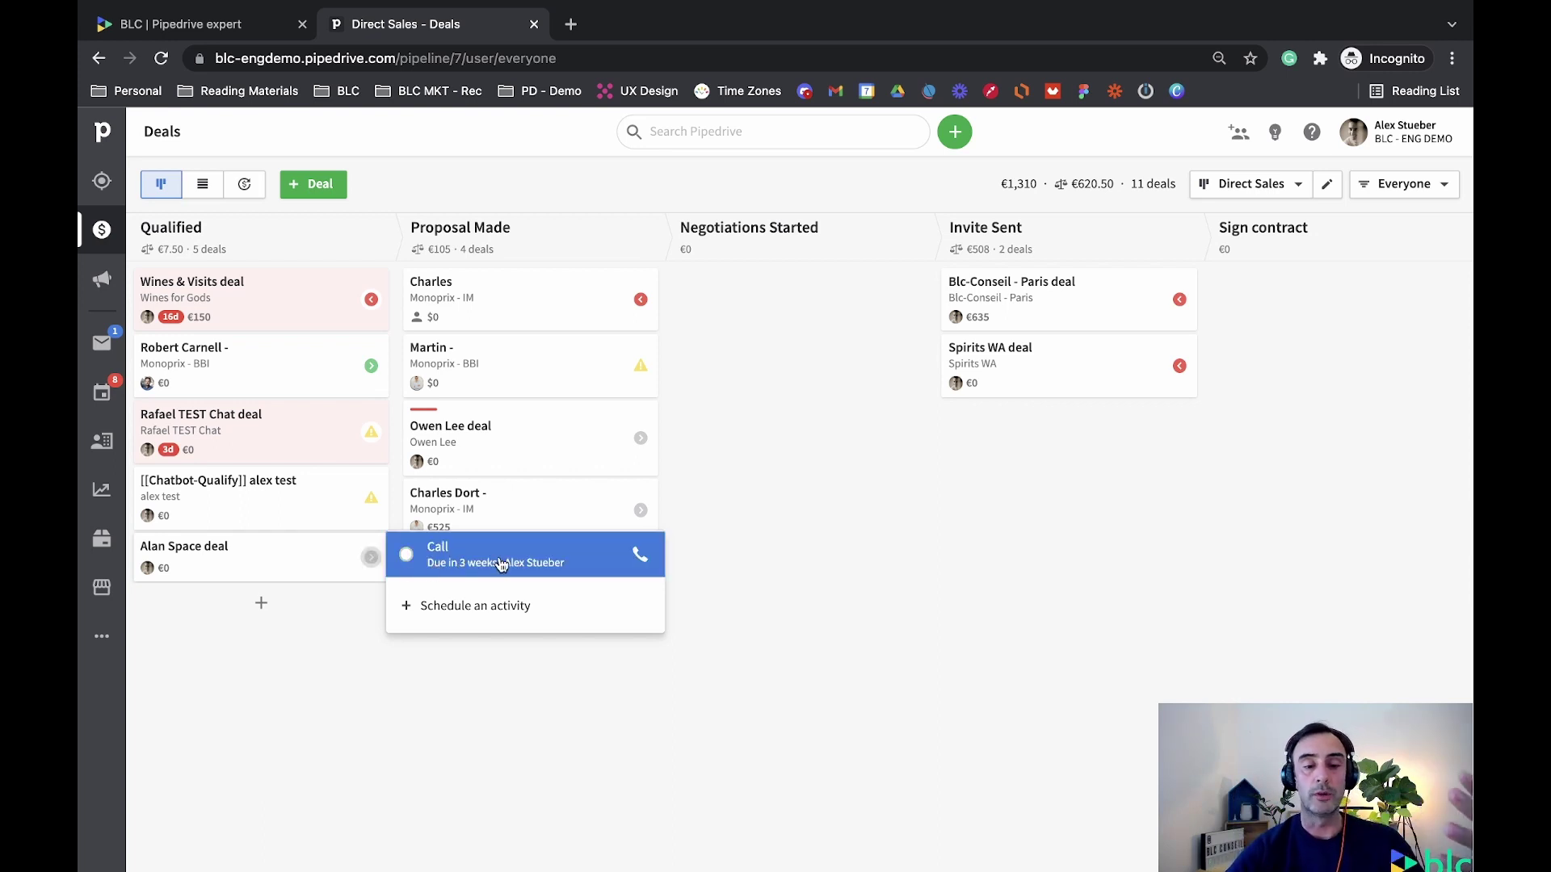
{"action": "left_click", "coordinate": [372, 438]}
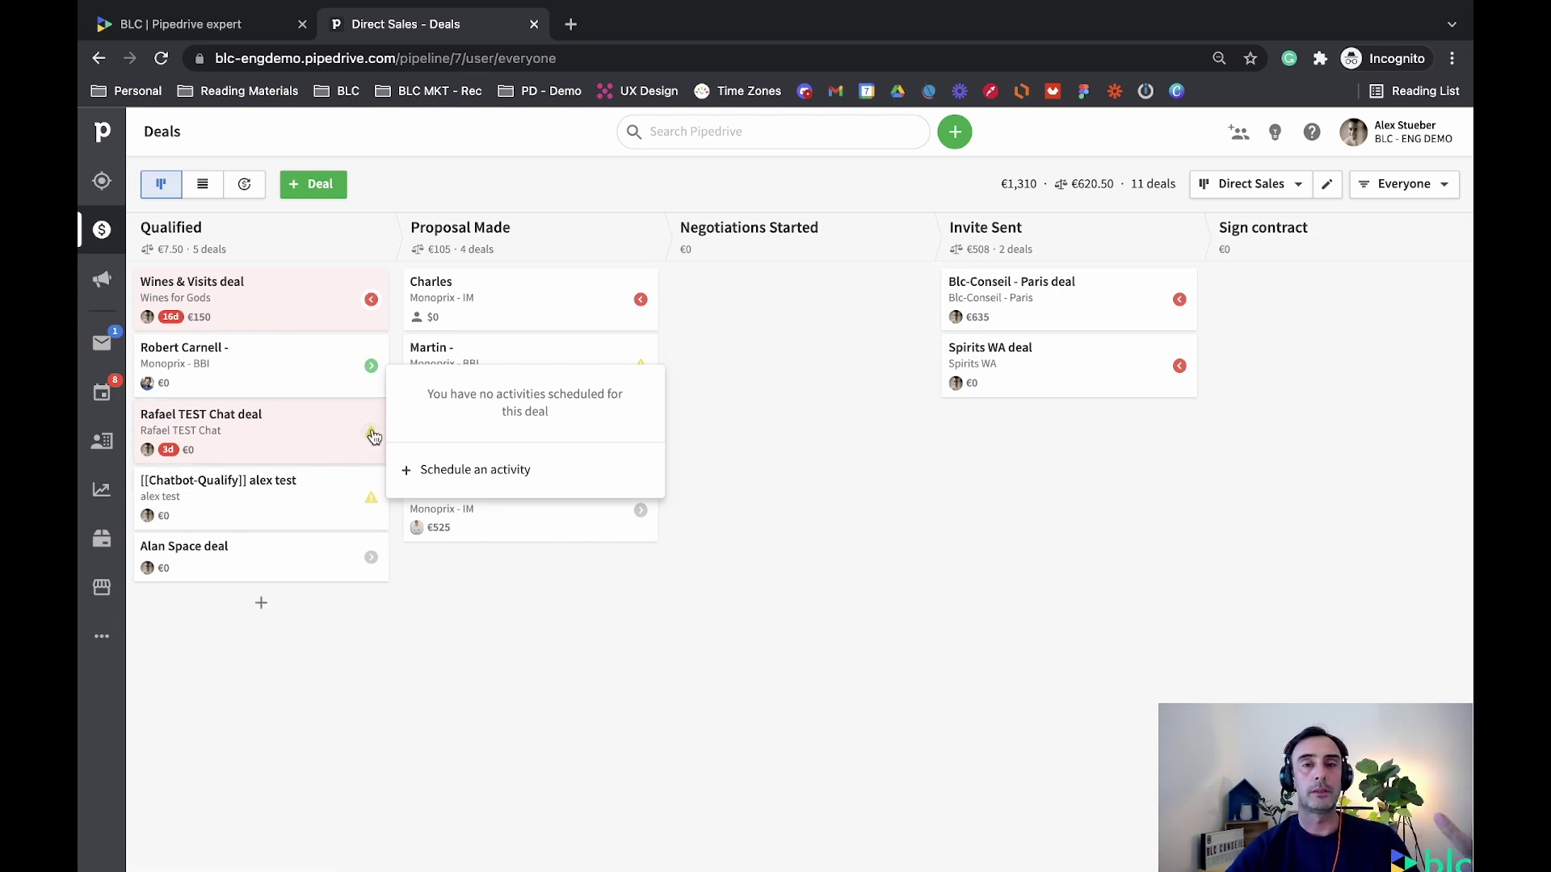
{"action": "left_click", "coordinate": [540, 628]}
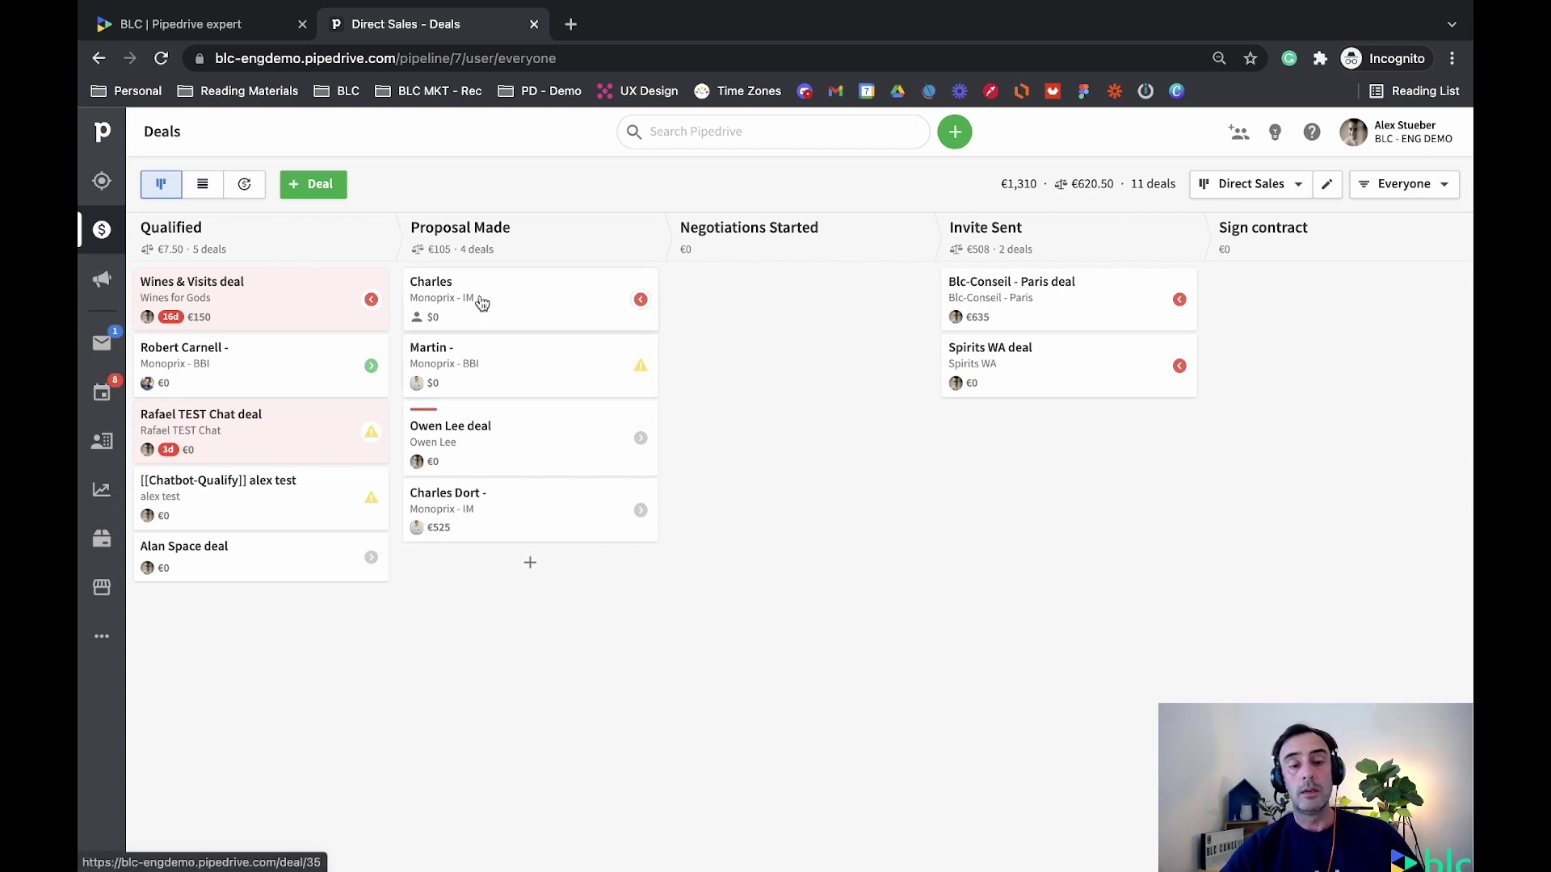
Move the first Monoprix - IM deal in Proposal Made to Negotiations Started and open its details
{"action": "left_click_drag", "start_coordinate": [482, 302], "coordinate": [733, 307]}
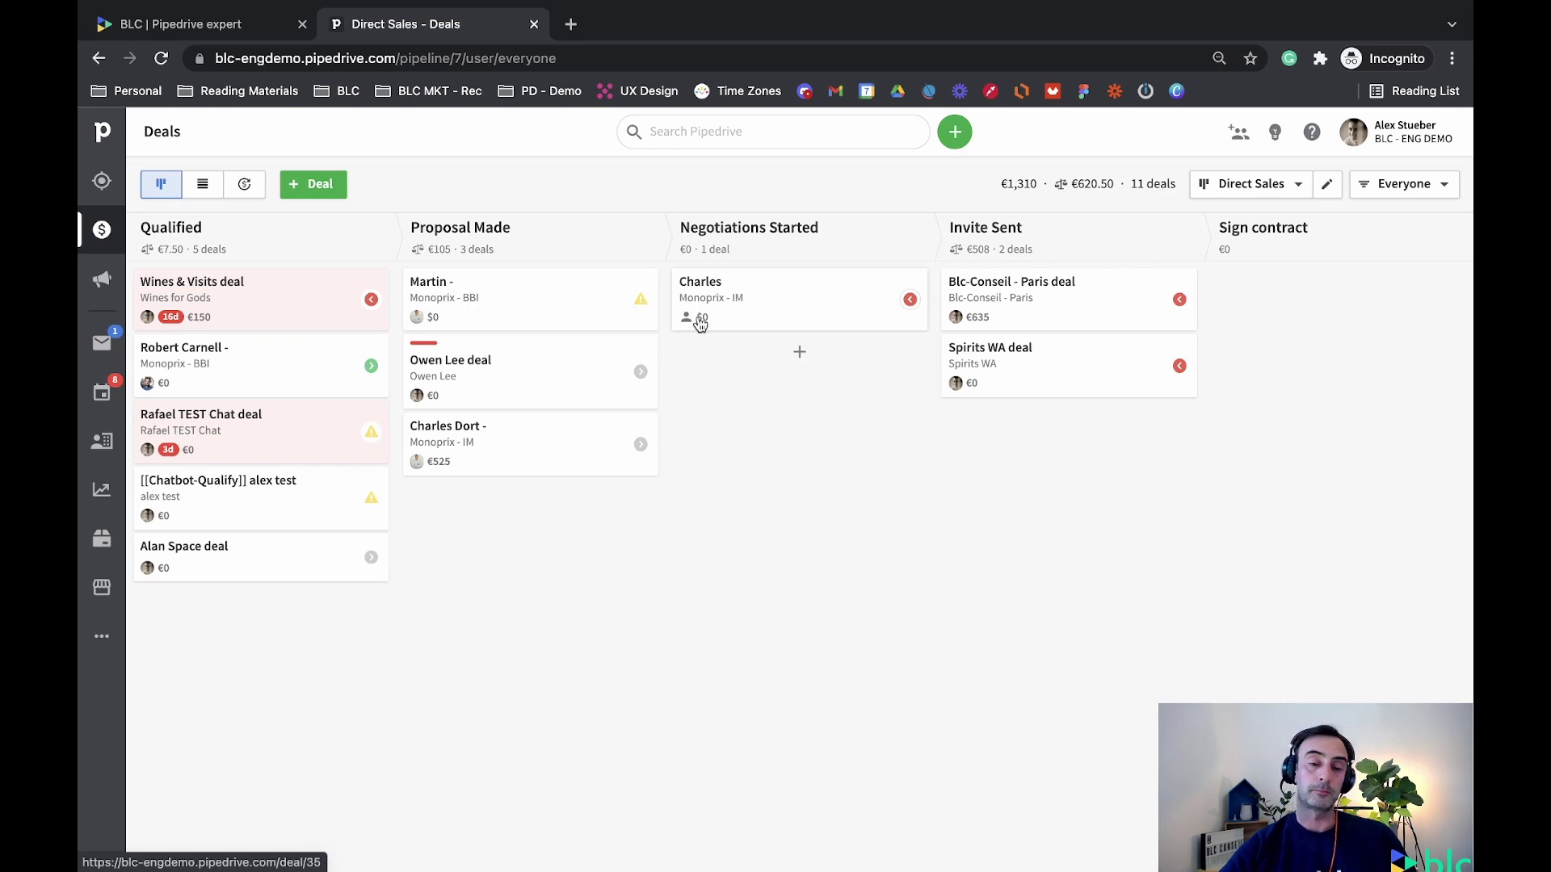
{"action": "left_click", "coordinate": [747, 296]}
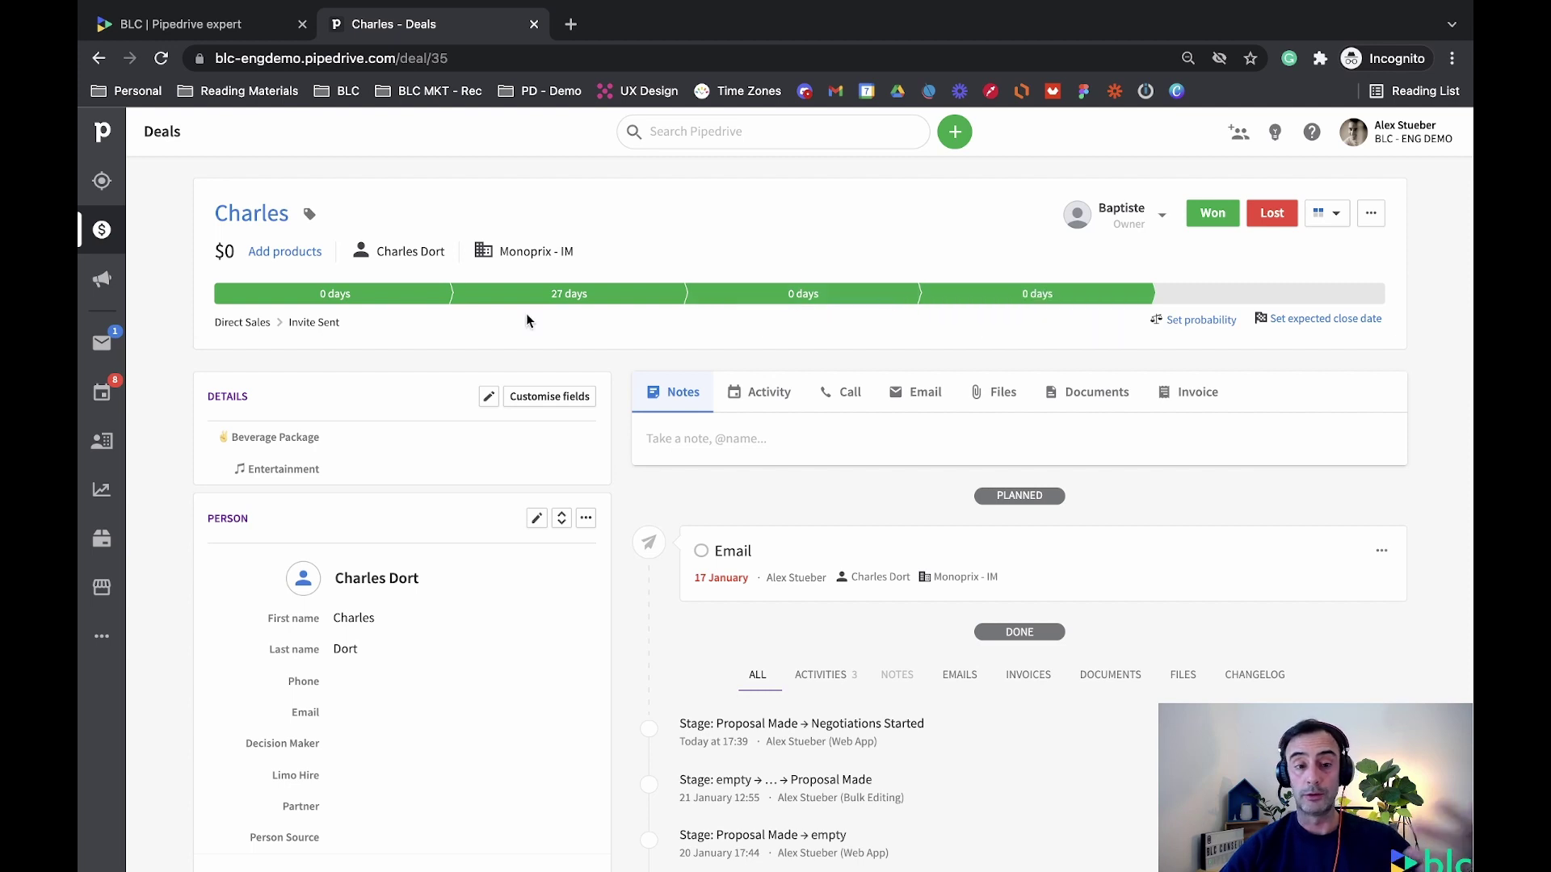
Transfer the open deal to the Weddings pipeline at the Visit Booked stage and save the change
{"action": "left_click", "coordinate": [271, 325]}
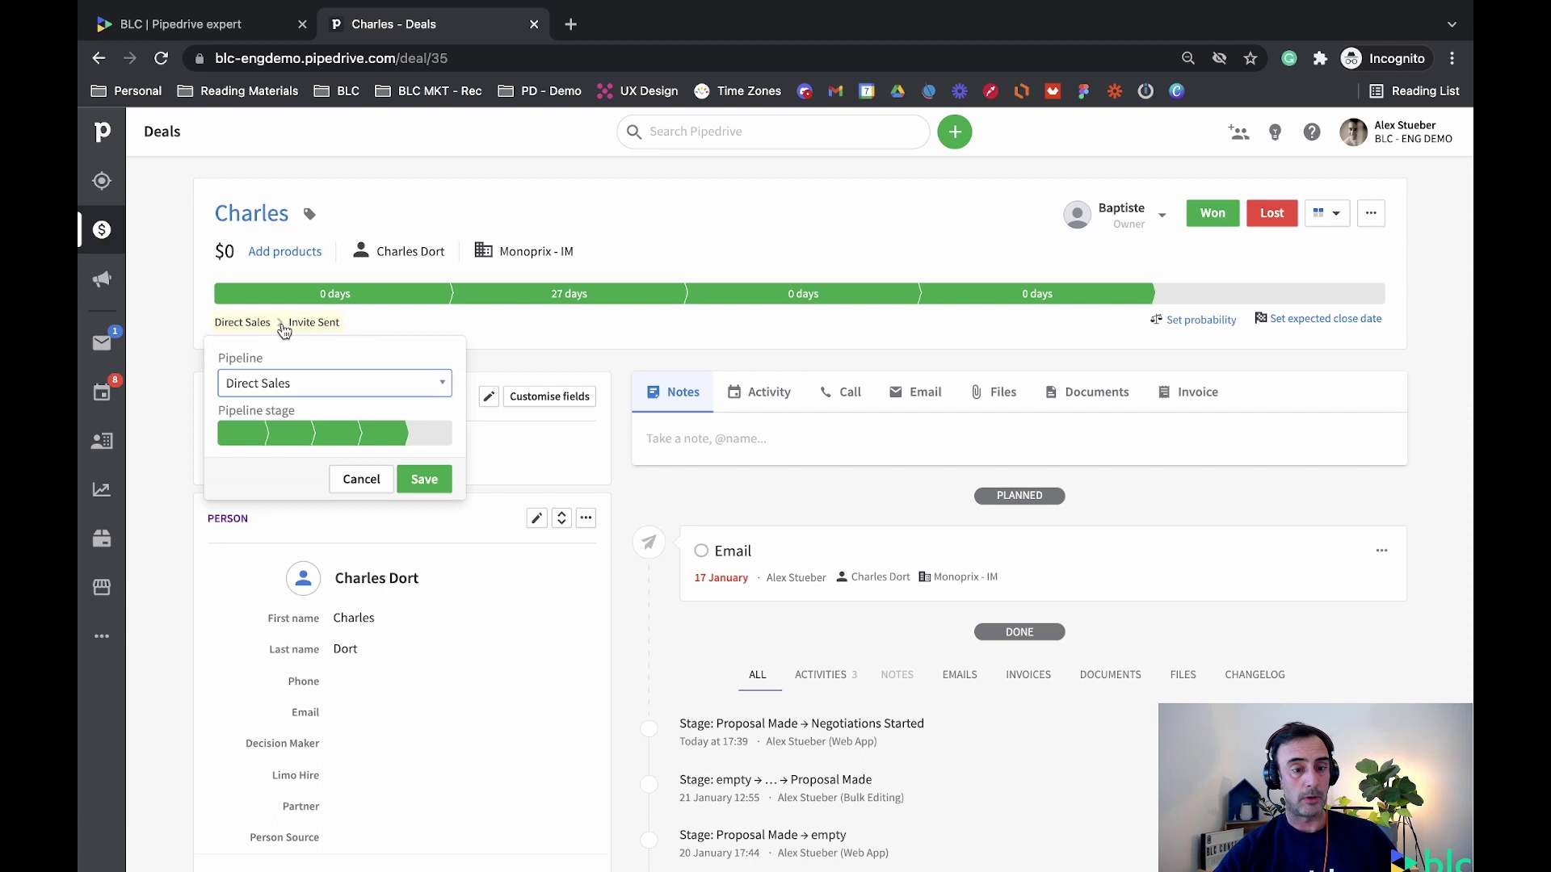
{"action": "left_click", "coordinate": [315, 386]}
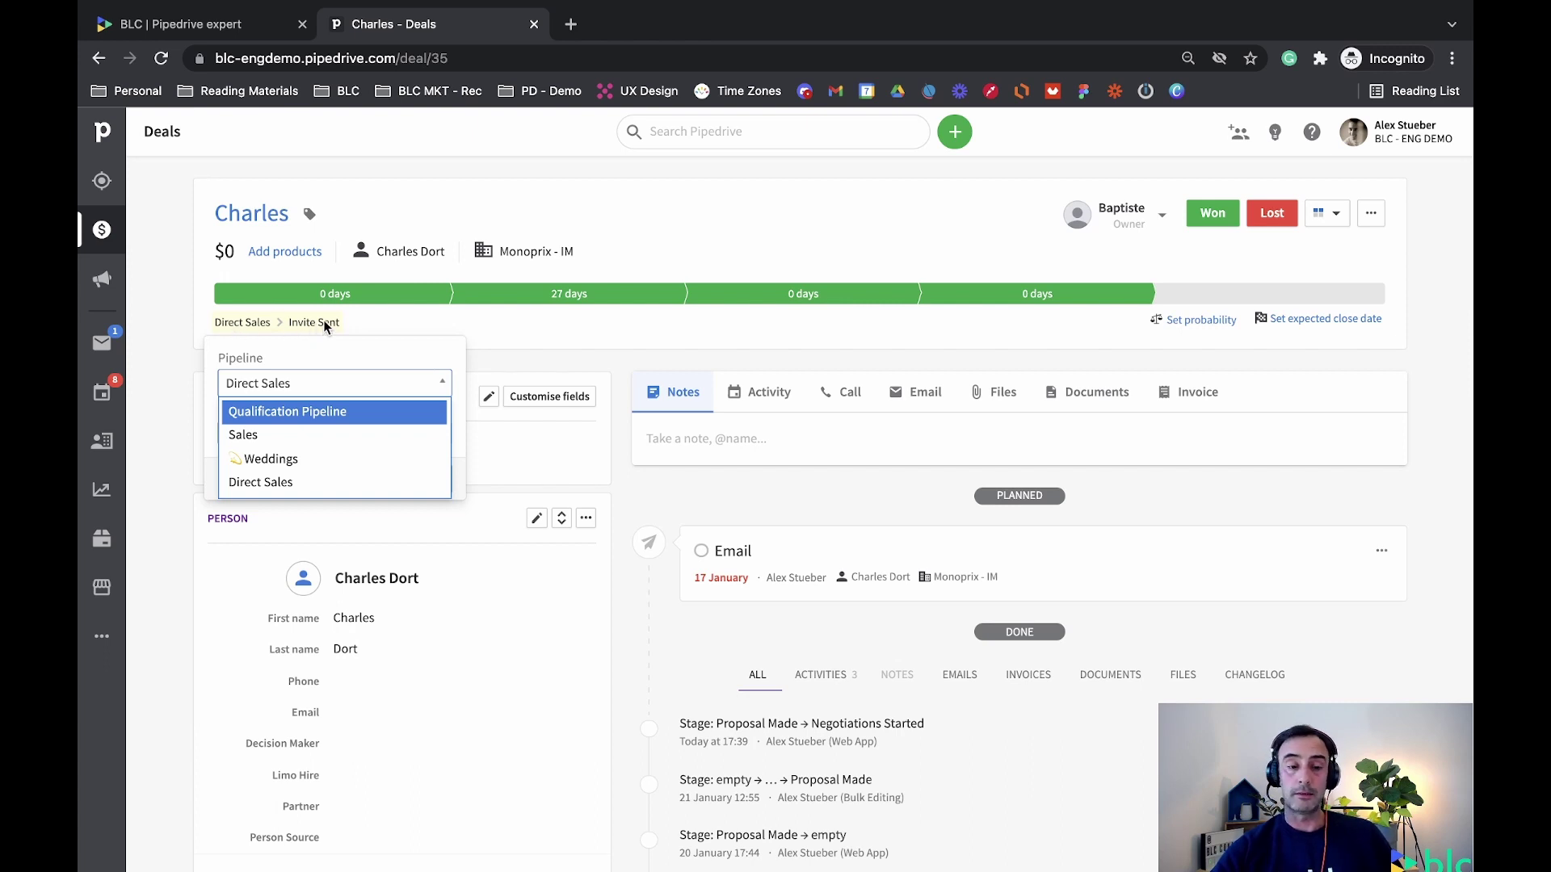
{"action": "left_click", "coordinate": [349, 460]}
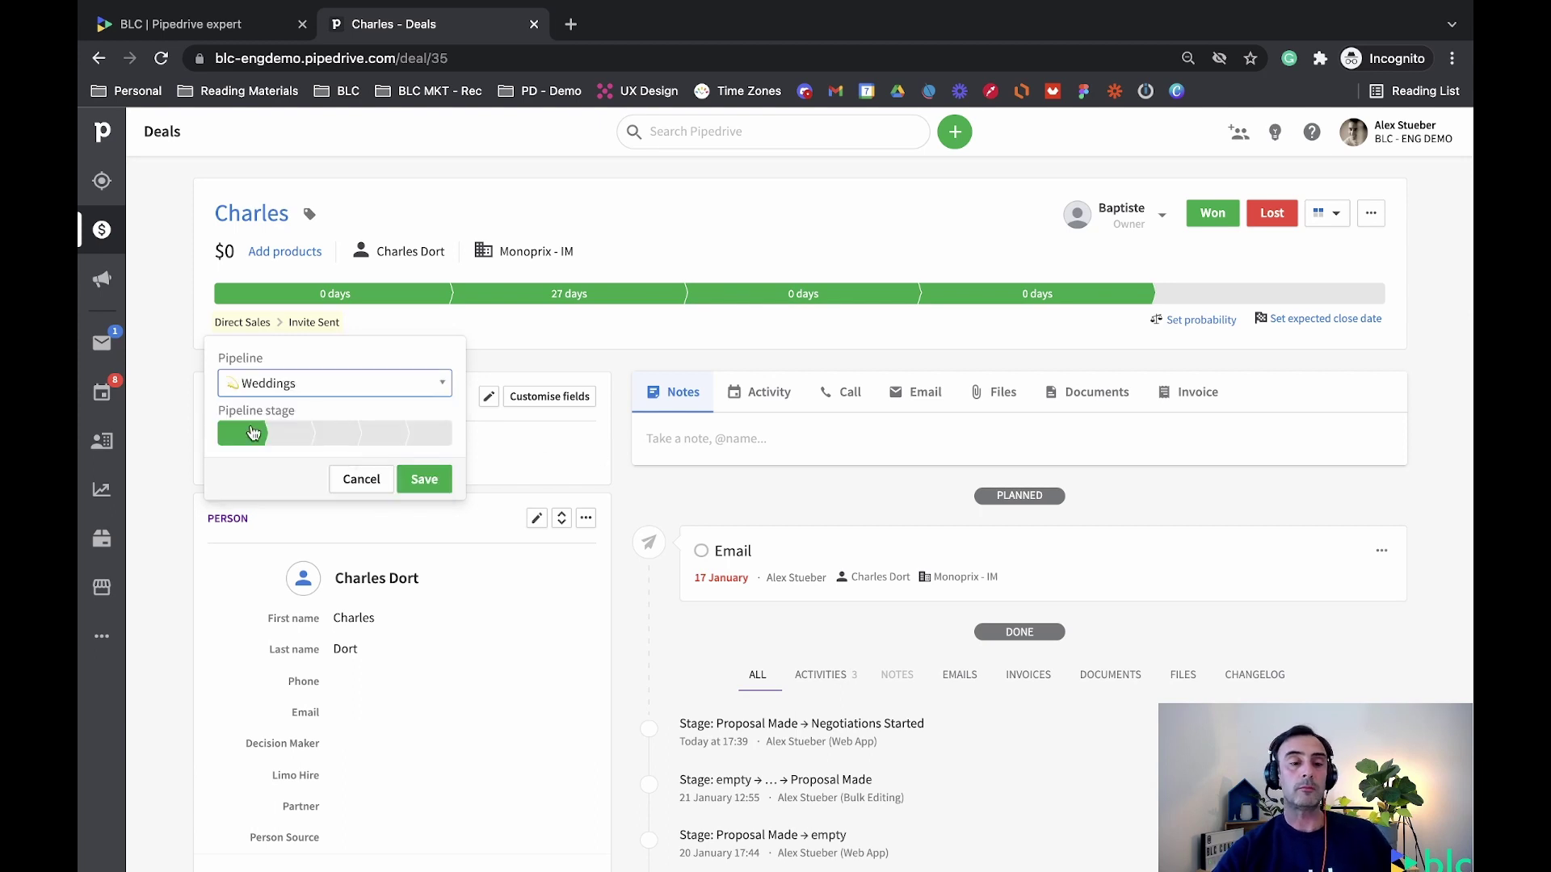
{"action": "left_click", "coordinate": [293, 436]}
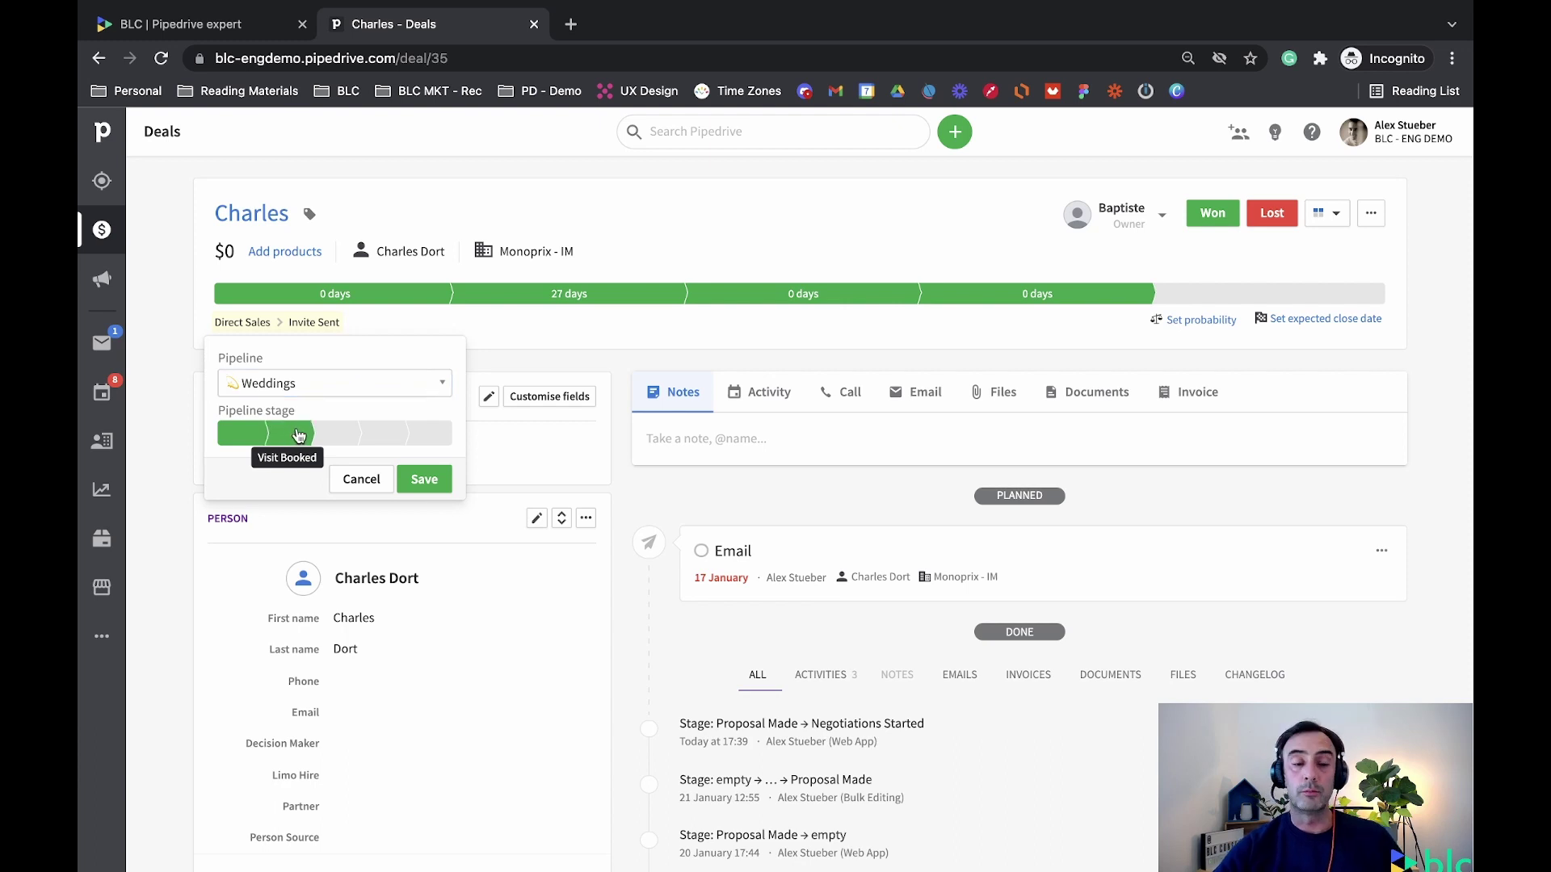
{"action": "left_click", "coordinate": [421, 478]}
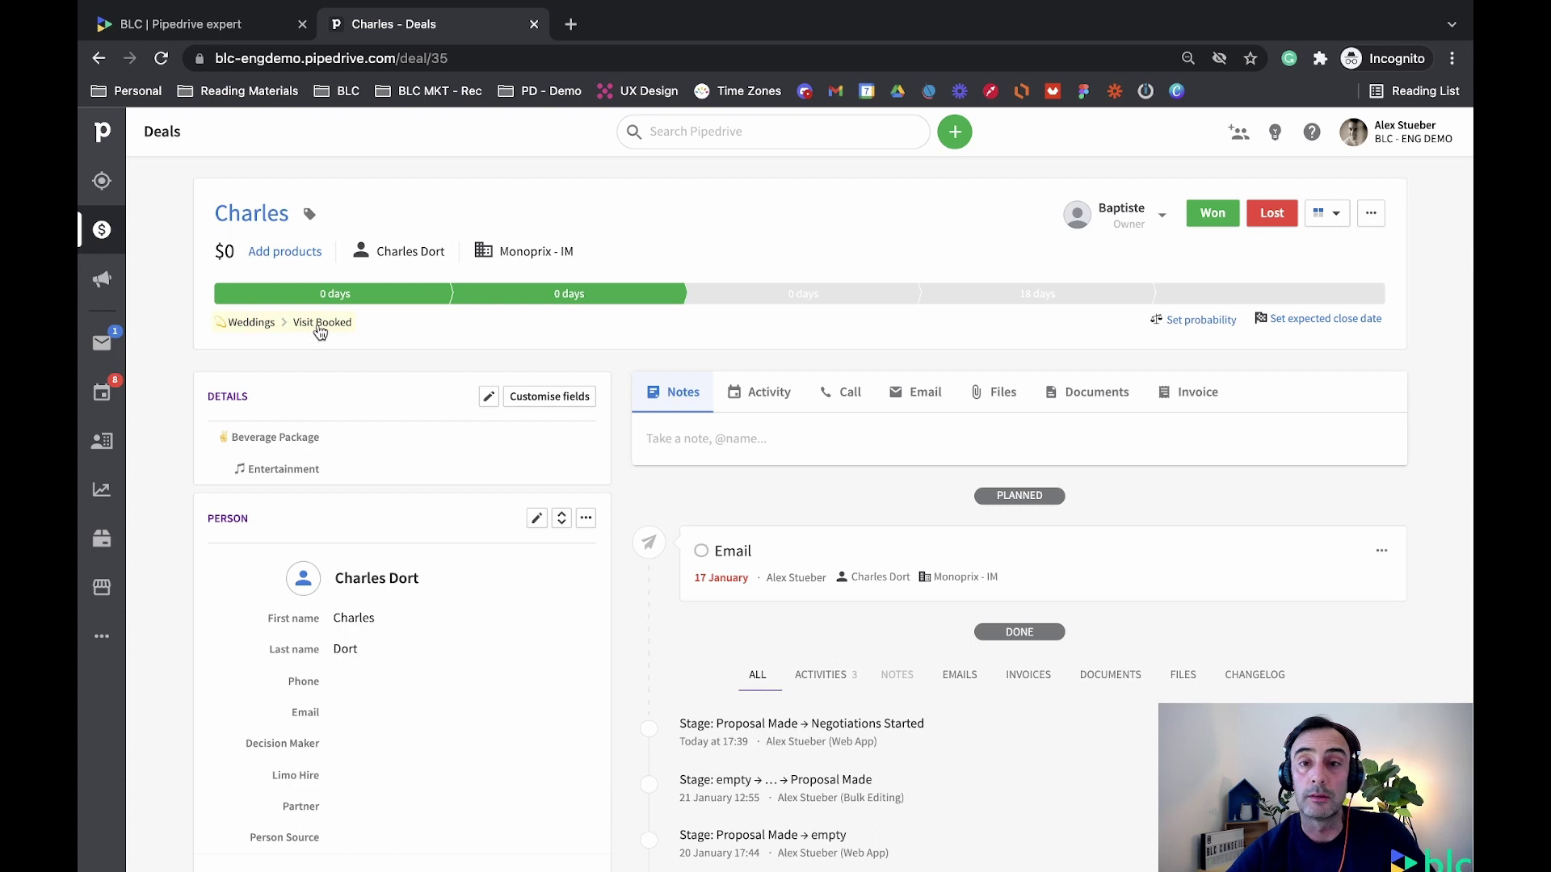
Return to the Direct Sales deals and display them in the forecast view
{"action": "left_click", "coordinate": [106, 242]}
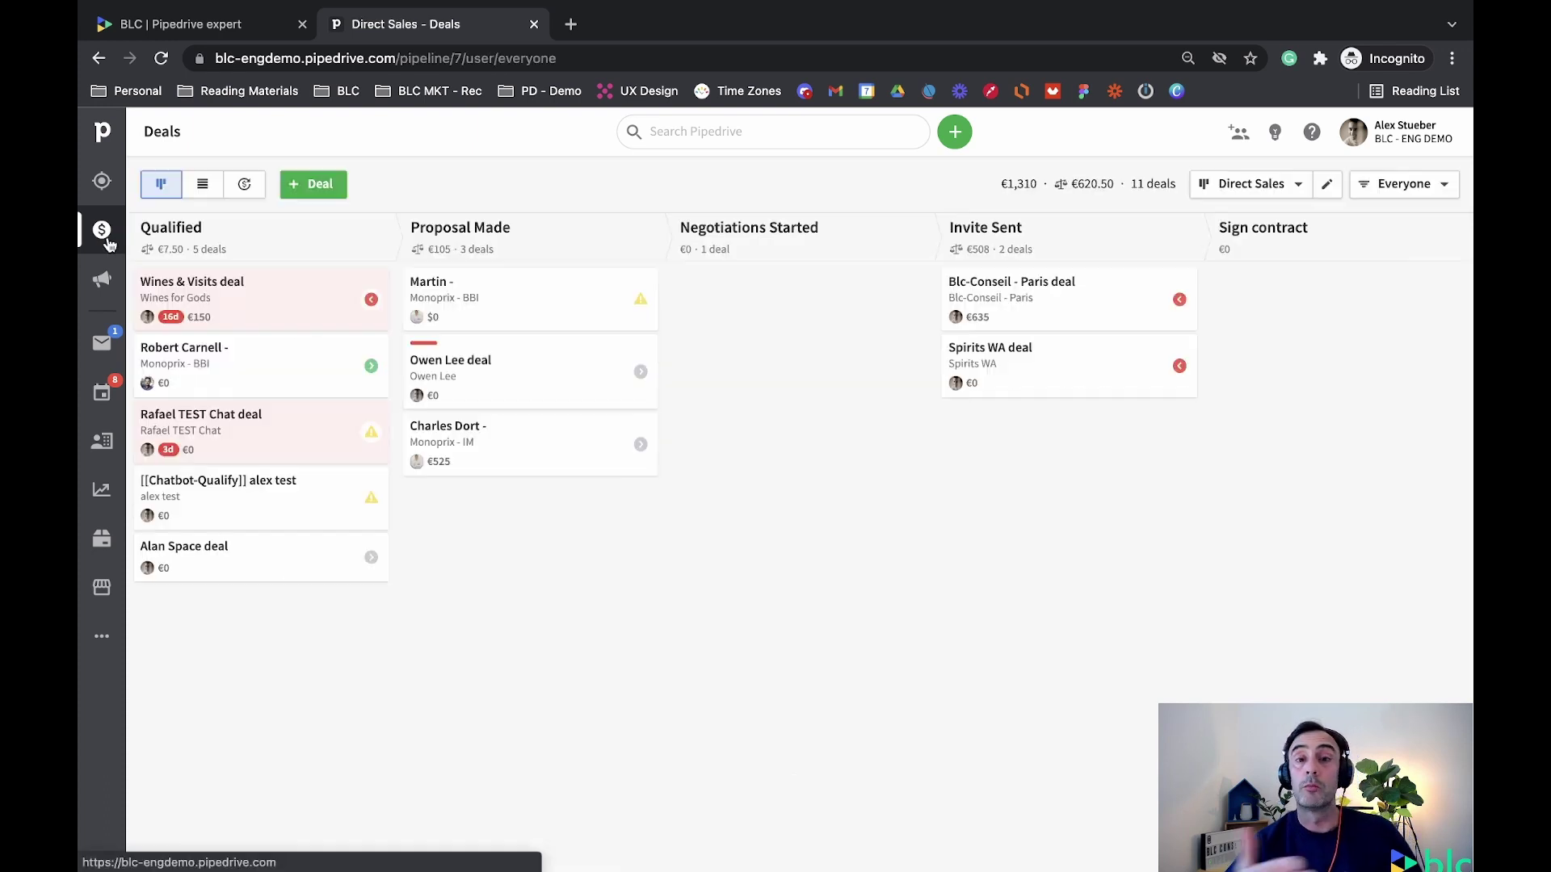
{"action": "mouse_move", "coordinate": [590, 223]}
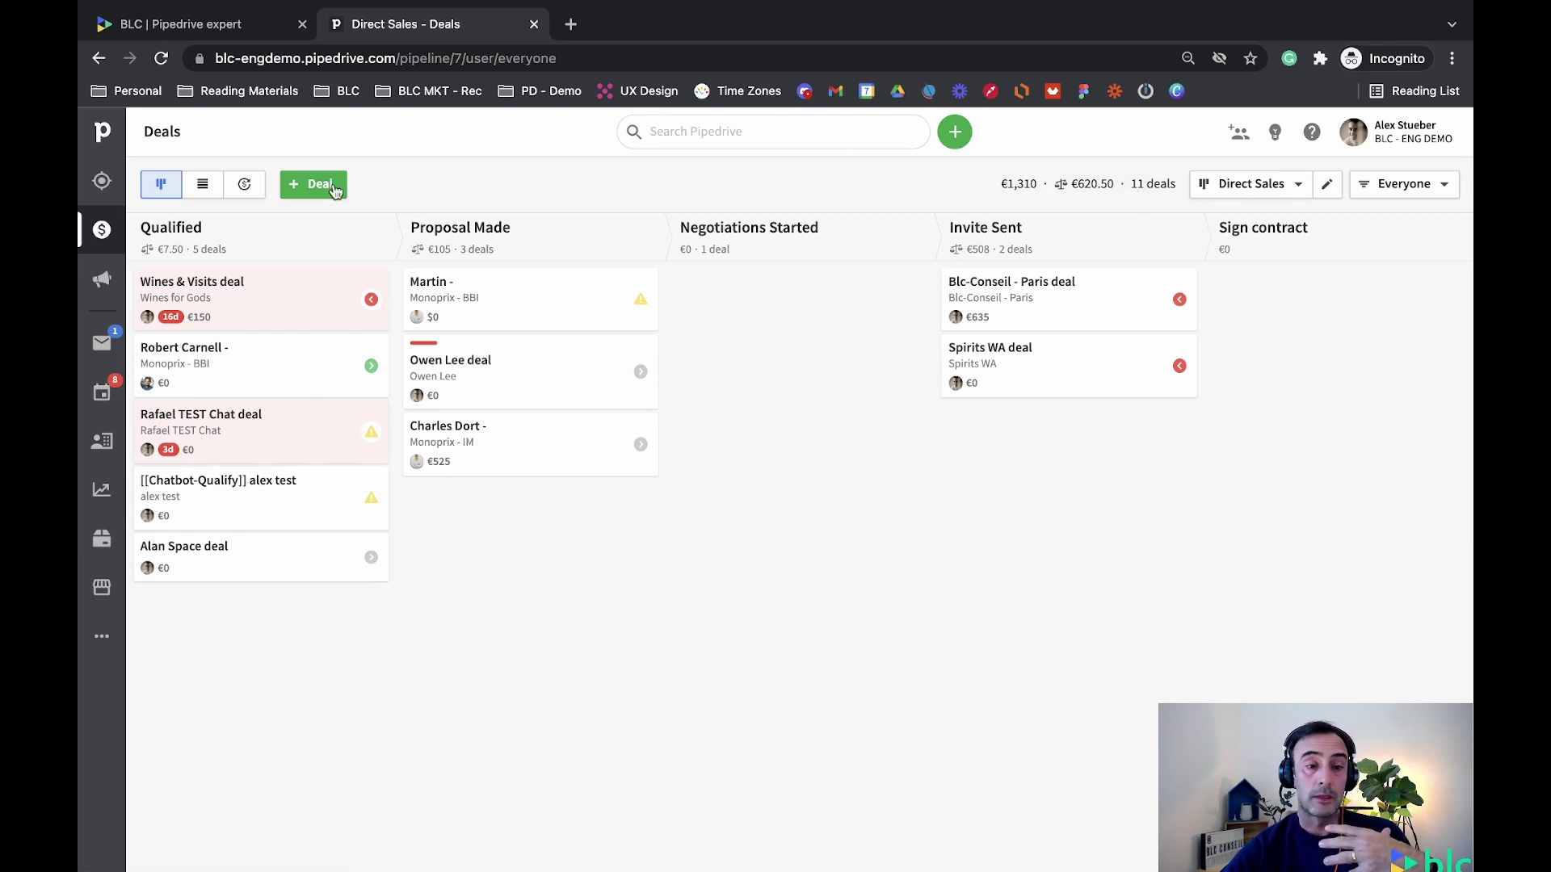
{"action": "left_click", "coordinate": [244, 186]}
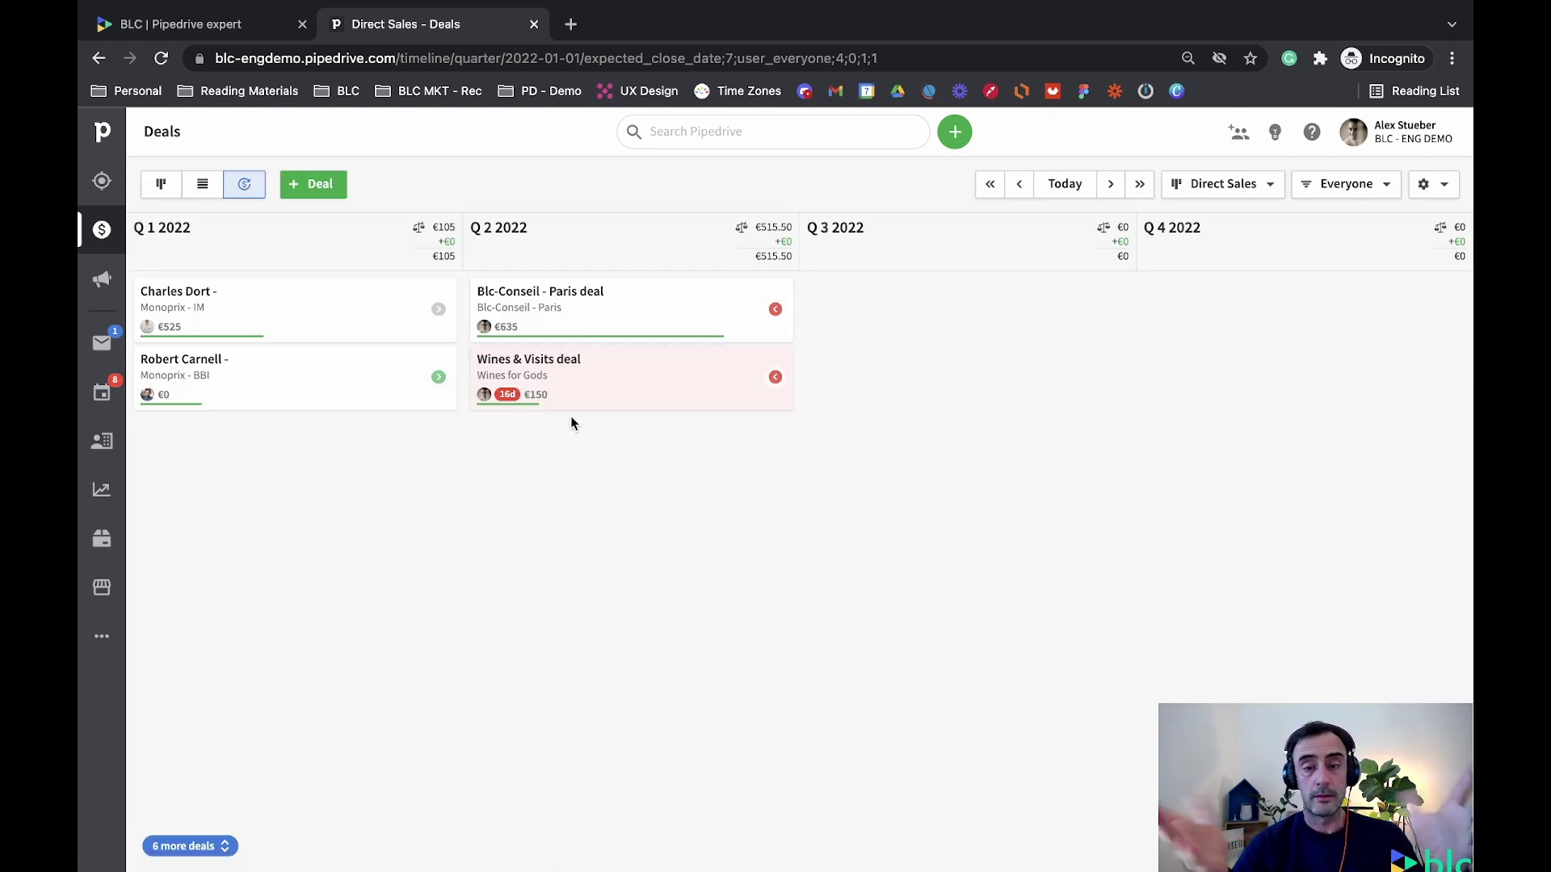
Open the Blc-Conseil - Paris deal in a new browser tab and inspect its expected close date
{"action": "left_click", "coordinate": [586, 314], "text": "super"}
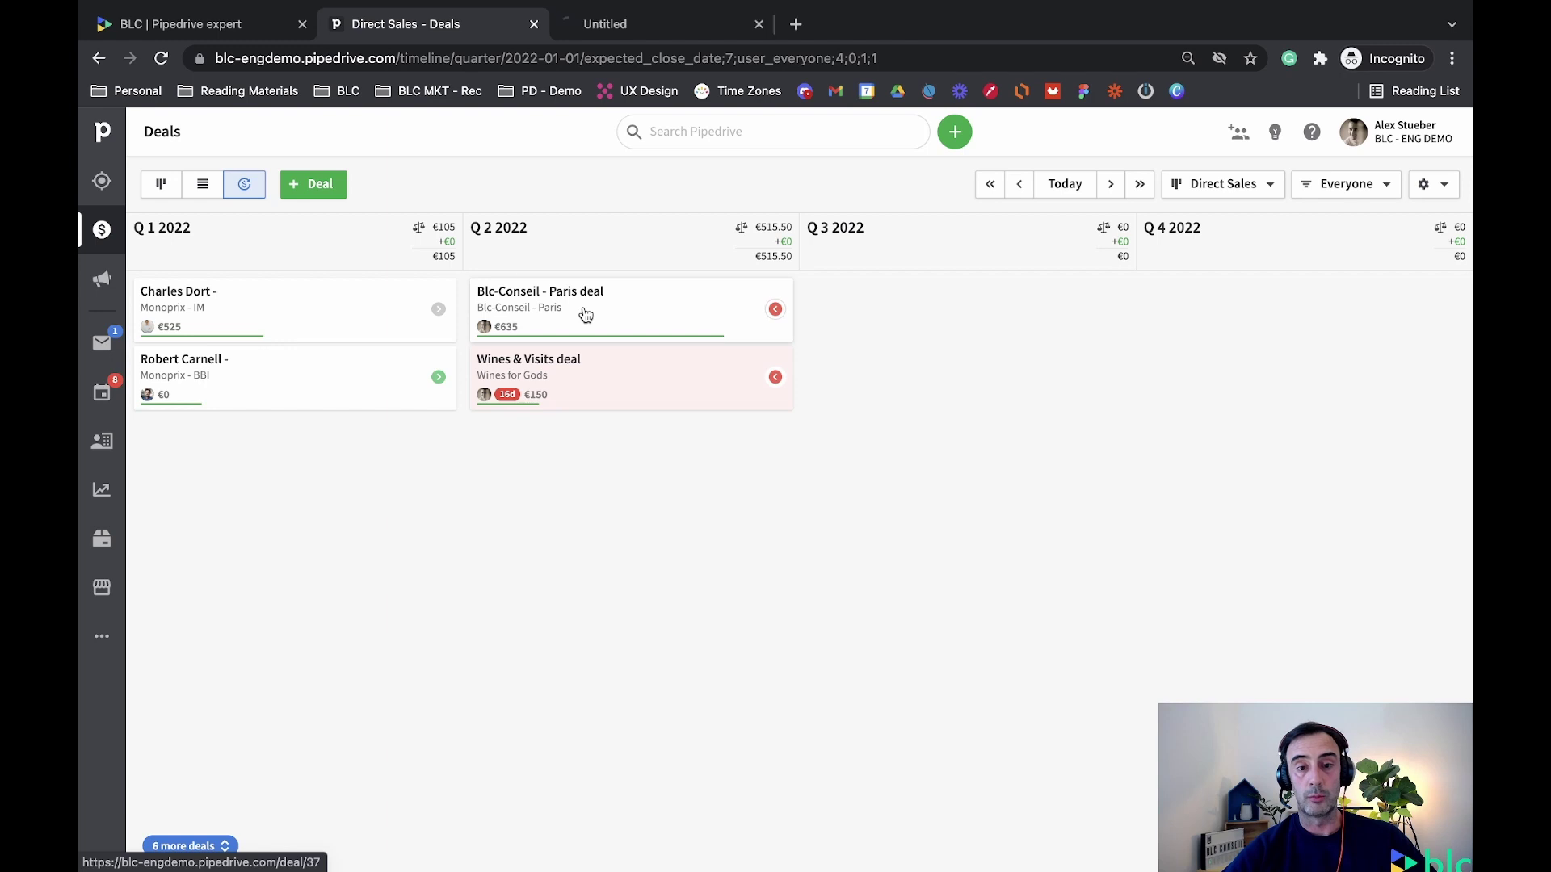
{"action": "left_click", "coordinate": [612, 78]}
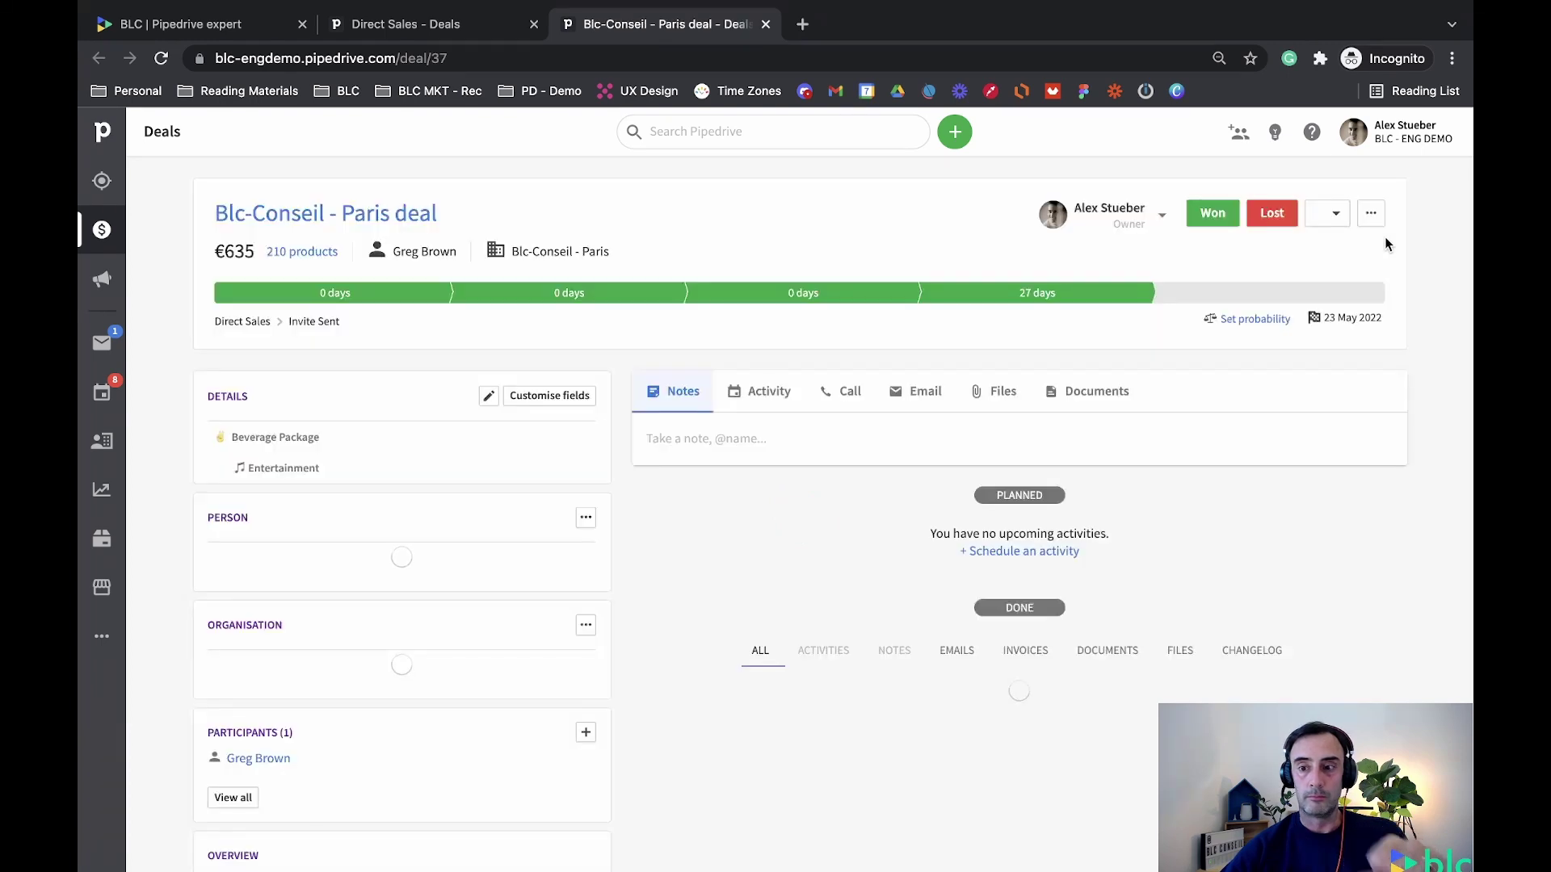
{"action": "left_click", "coordinate": [1351, 323]}
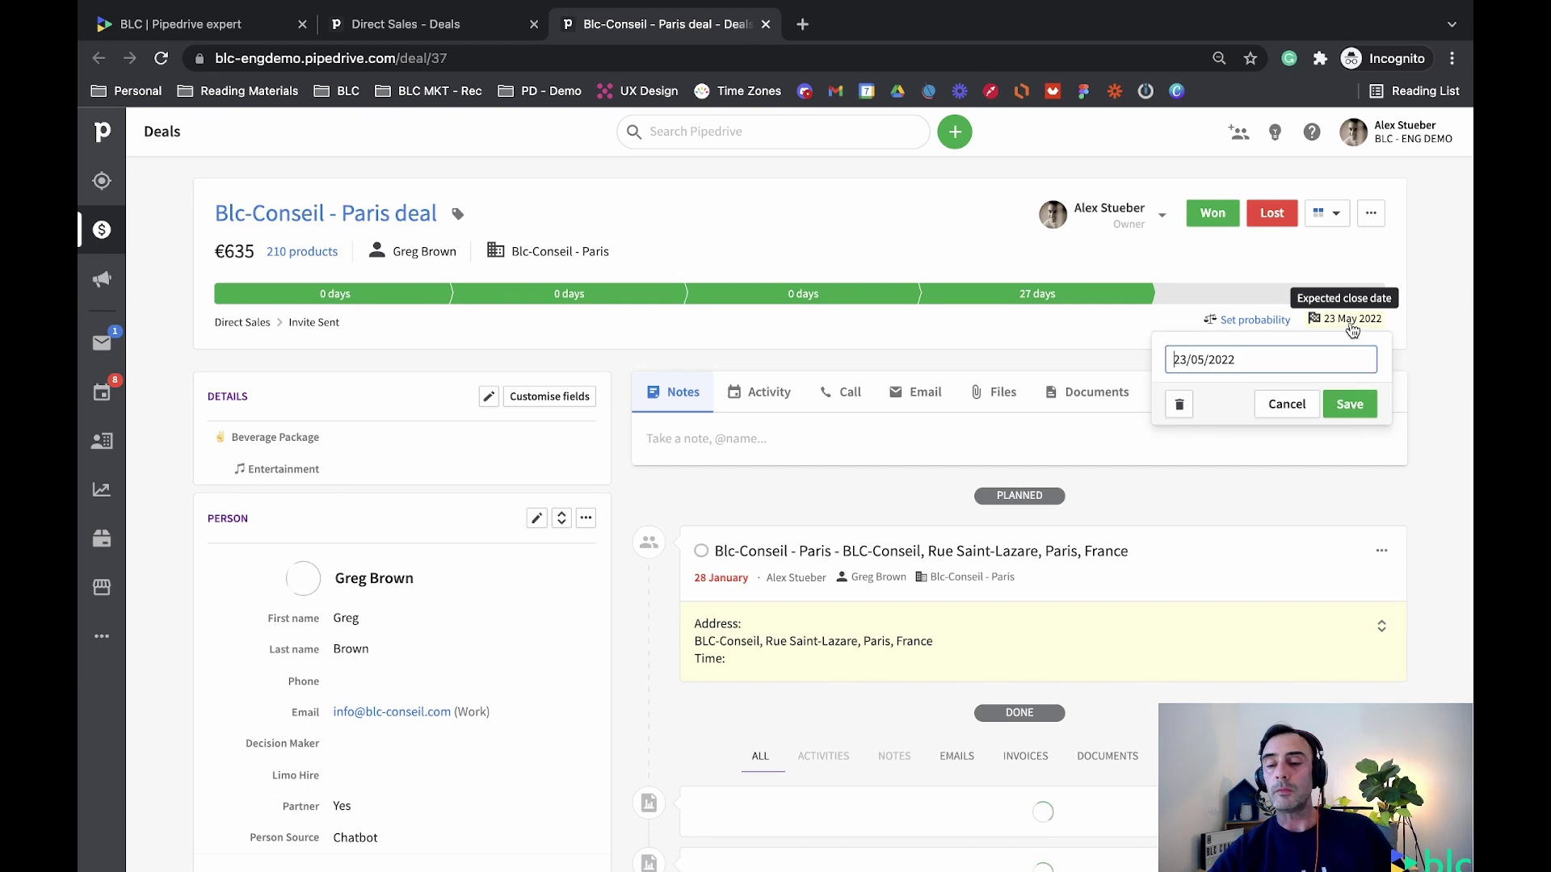
{"action": "left_click", "coordinate": [1342, 325]}
{"action": "left_click", "coordinate": [1342, 325]}
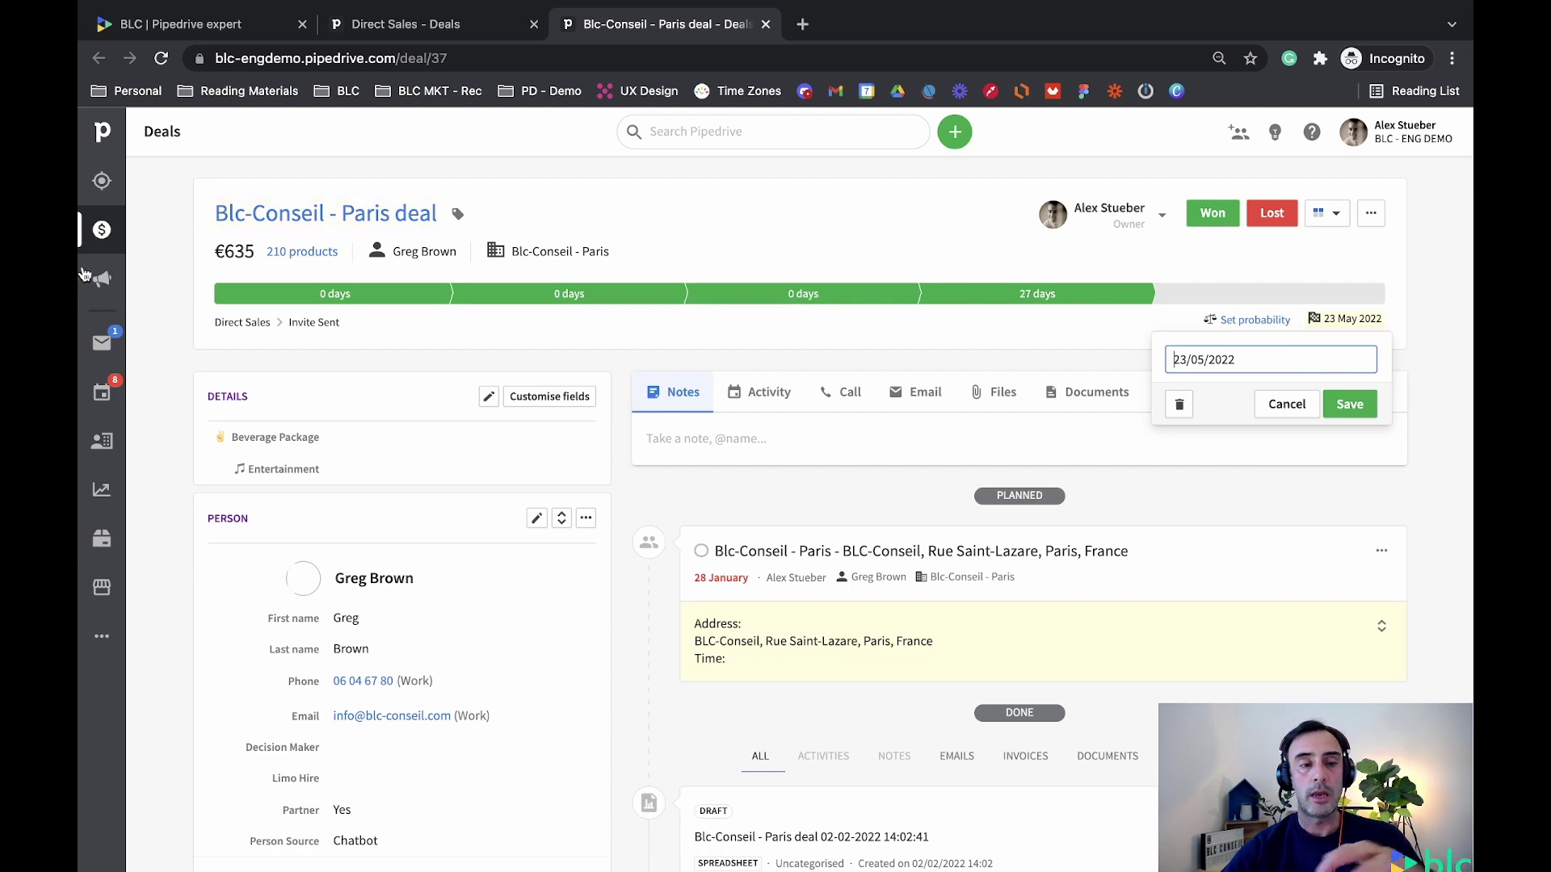
Return to the deals forecast, check its display options and show deals from all pipelines
{"action": "left_click", "coordinate": [102, 230]}
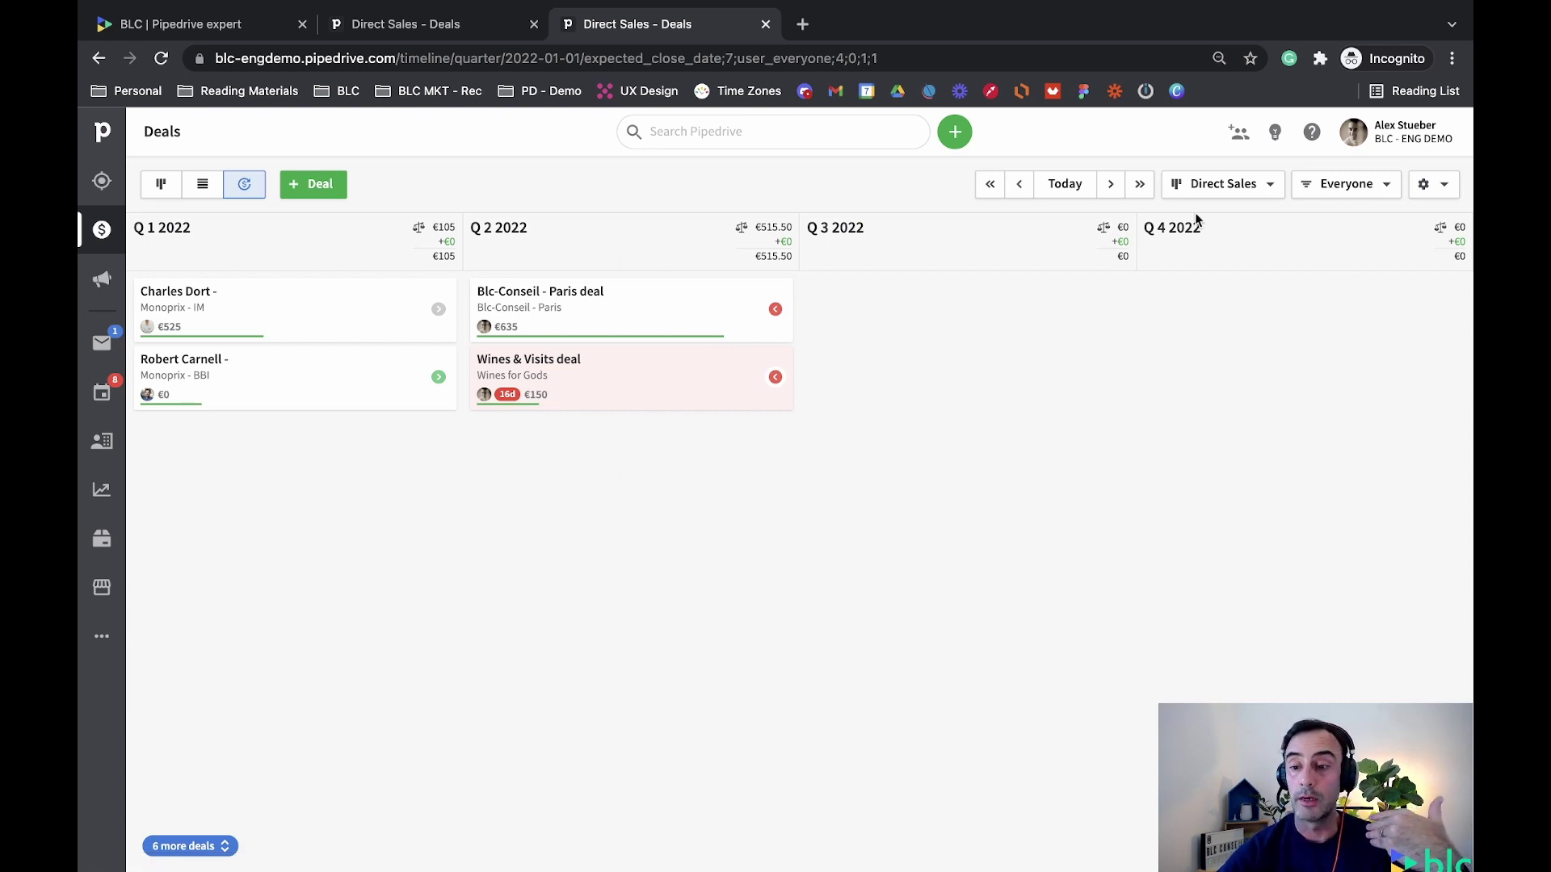
{"action": "left_click", "coordinate": [1428, 185]}
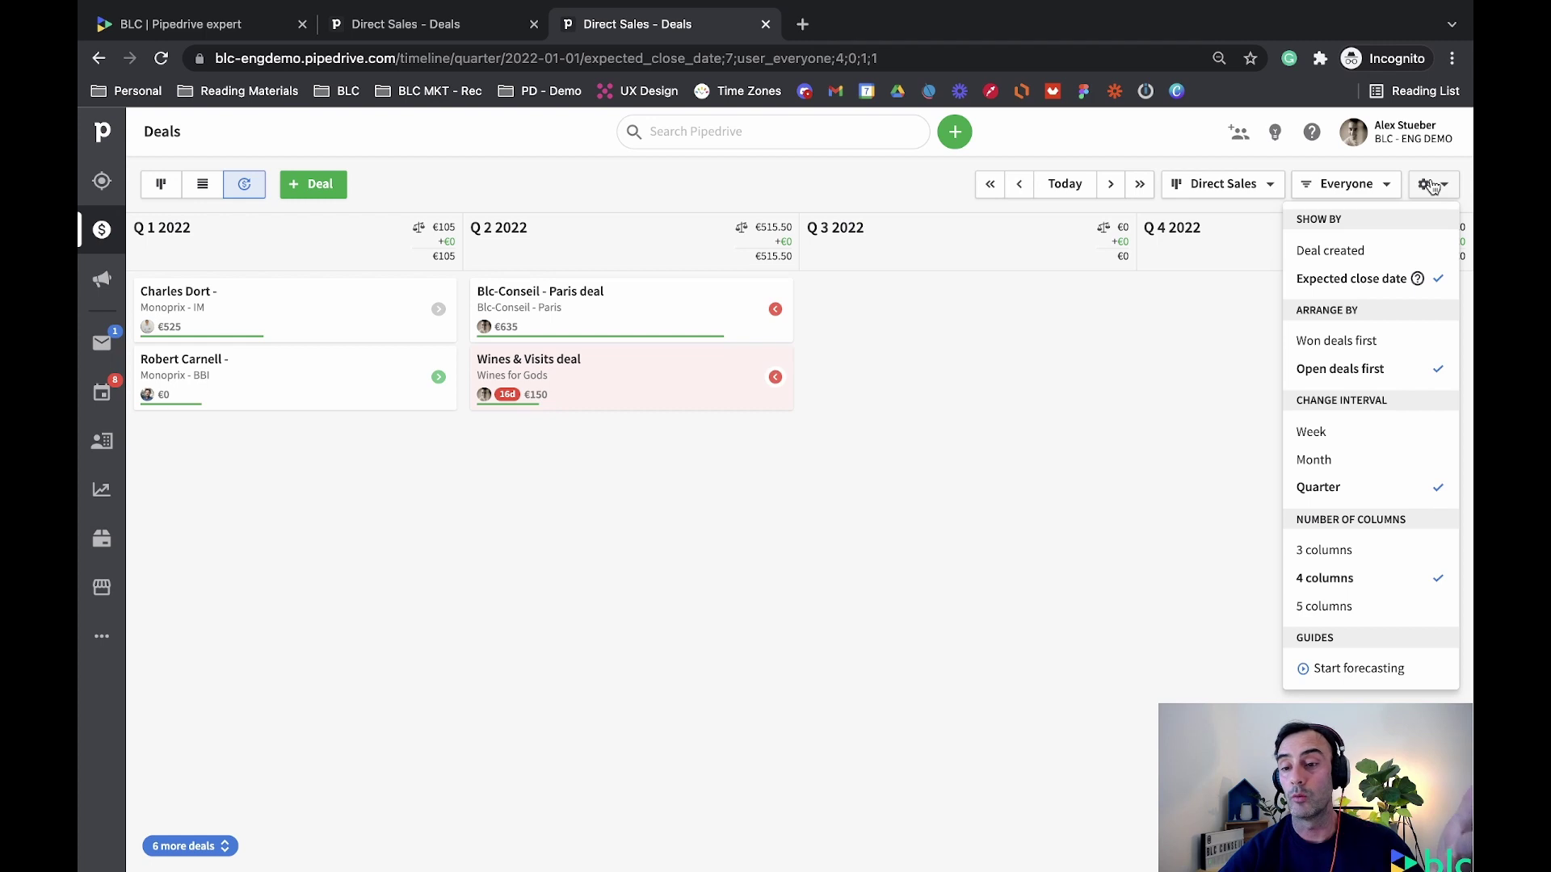
{"action": "left_click", "coordinate": [1242, 185]}
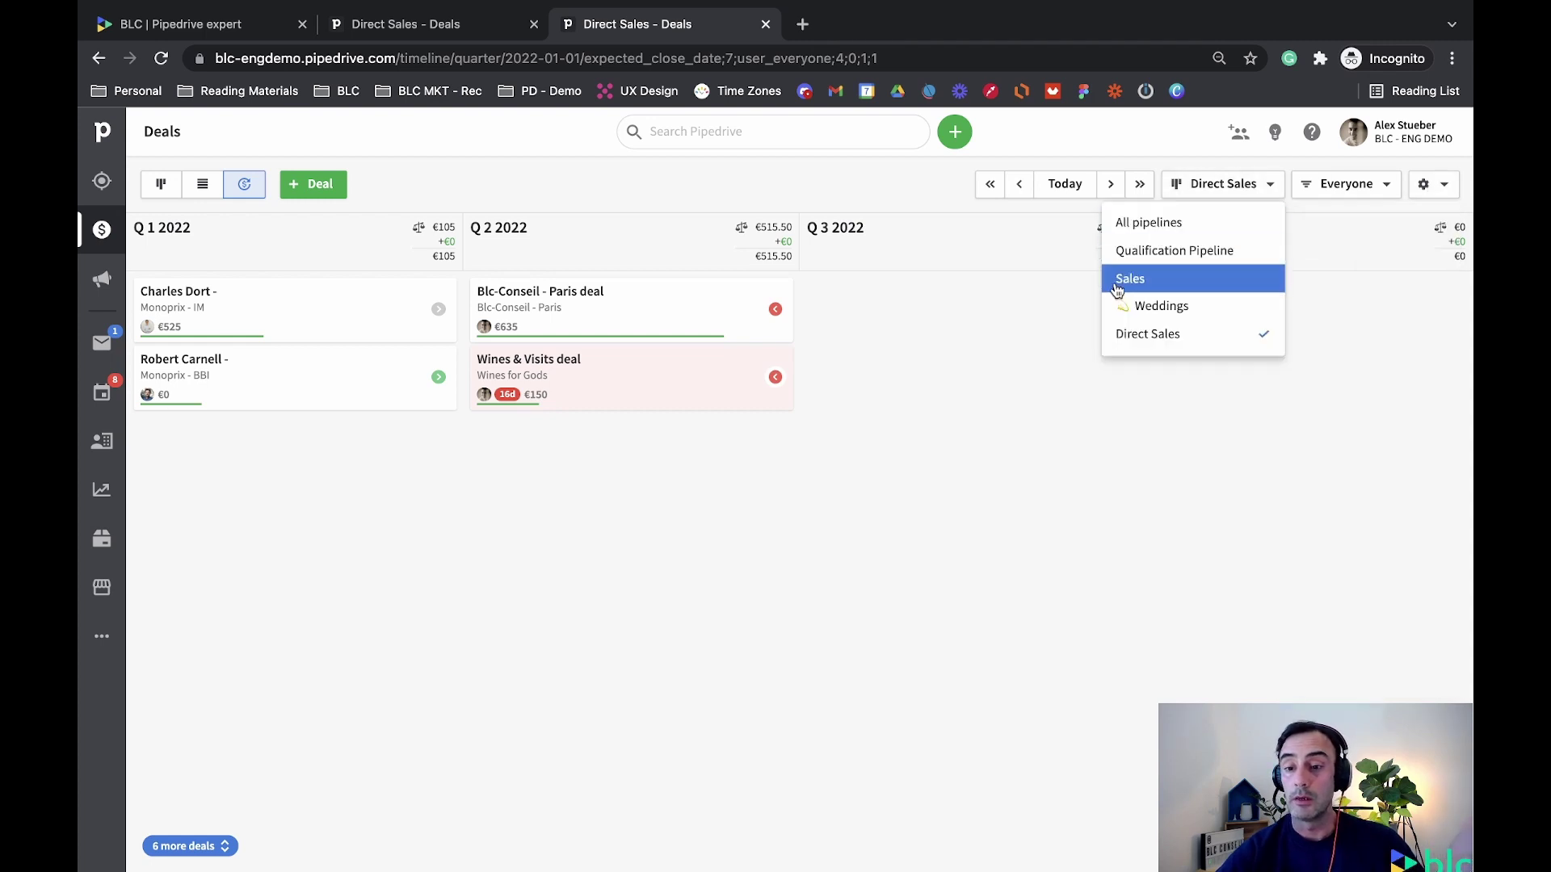
{"action": "left_click", "coordinate": [1194, 227]}
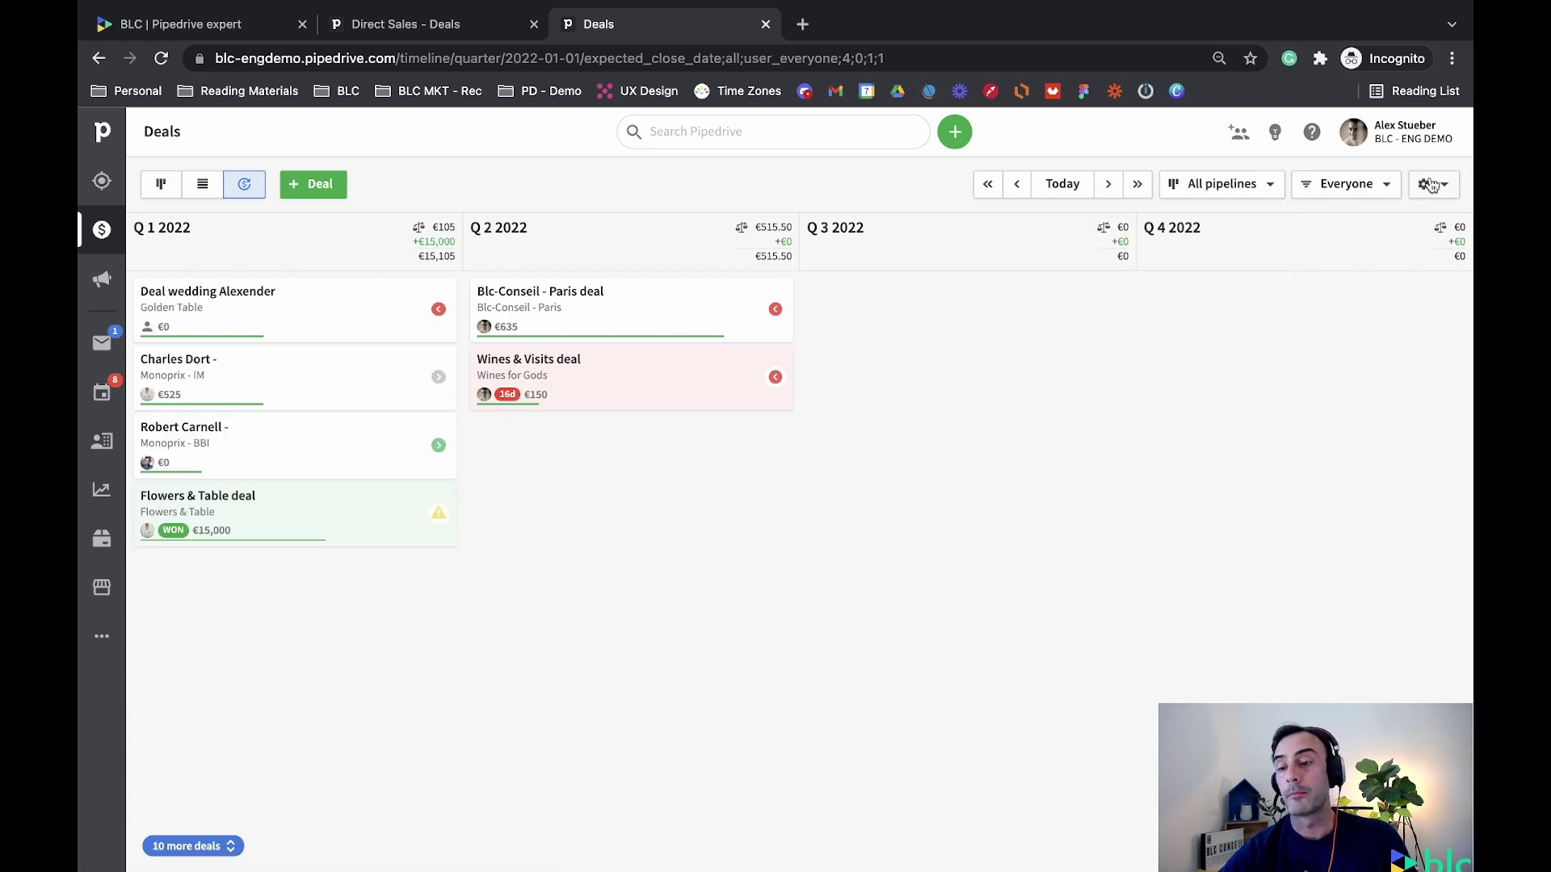
Check the forecast's owner filter options, then set the forecast interval to Month with 5 columns
{"action": "left_click", "coordinate": [1383, 184]}
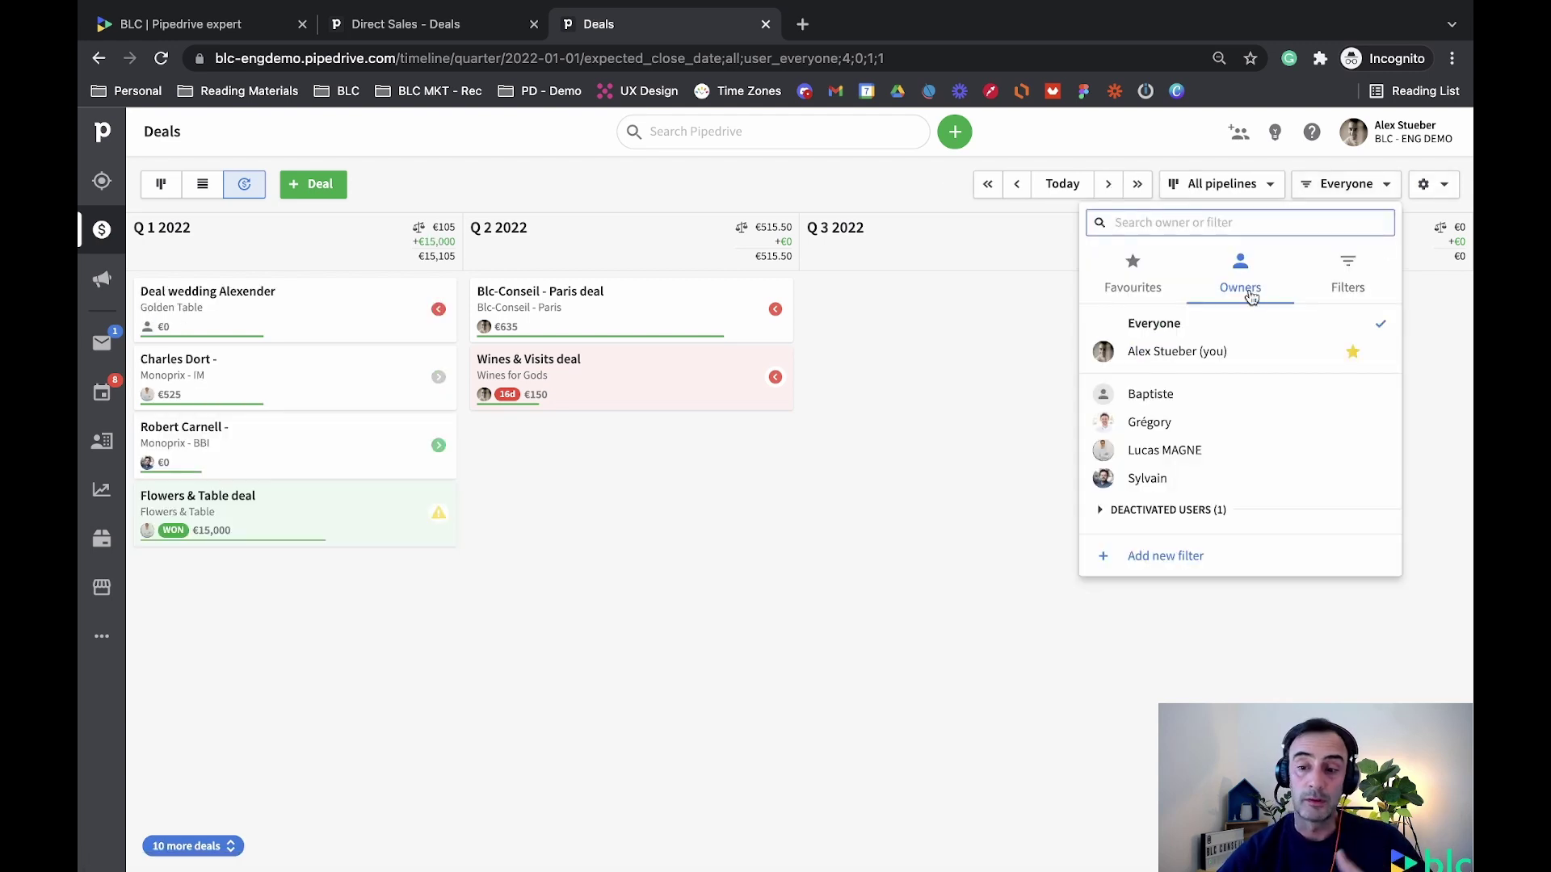
{"action": "left_click", "coordinate": [1453, 192]}
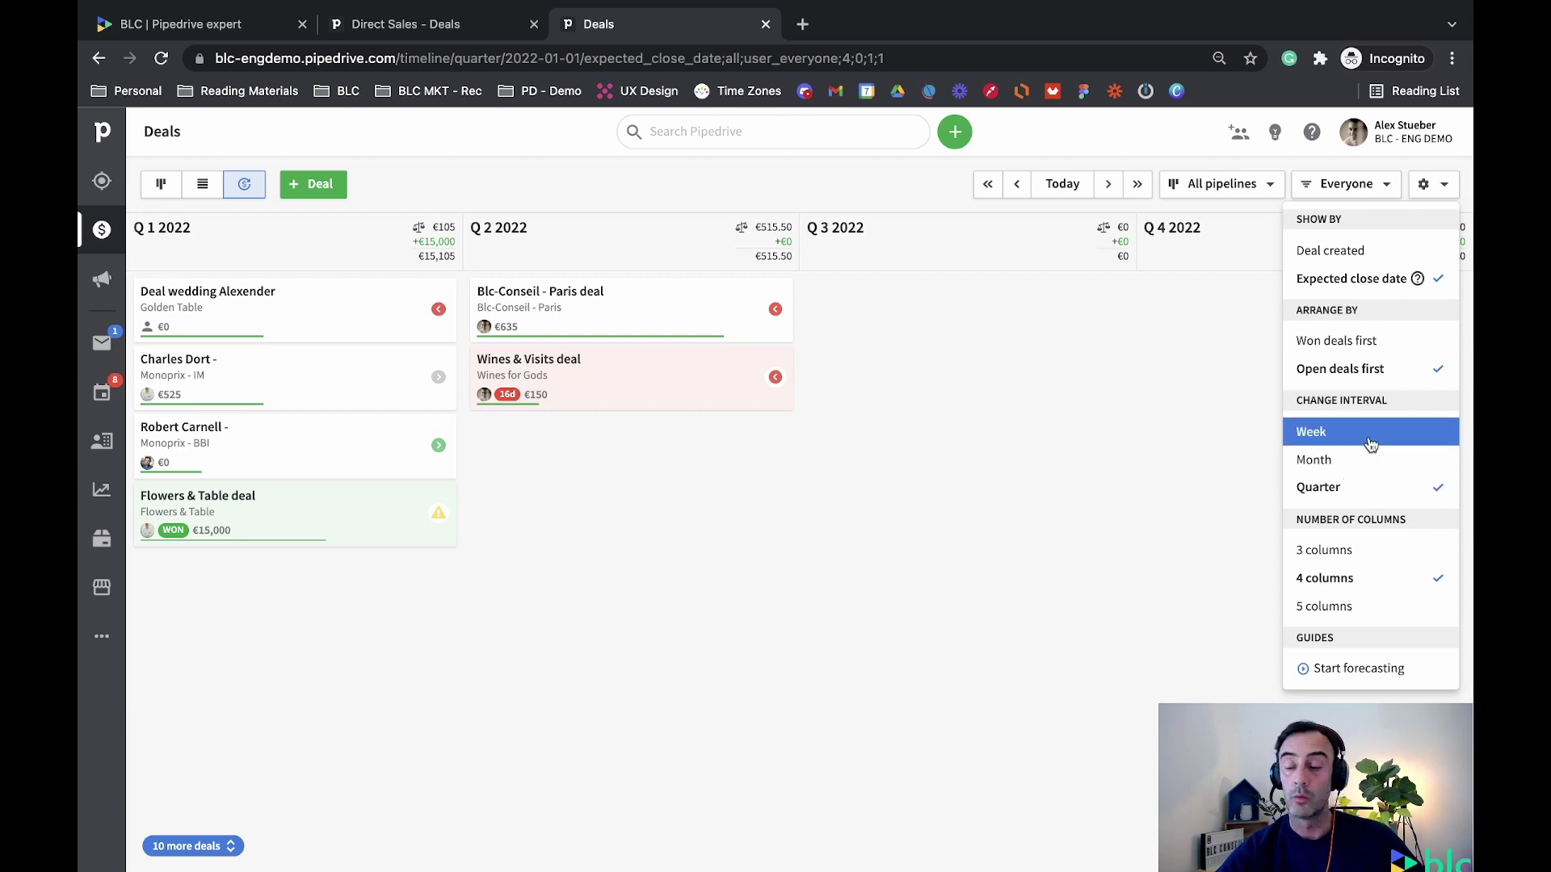
{"action": "left_click", "coordinate": [1340, 460]}
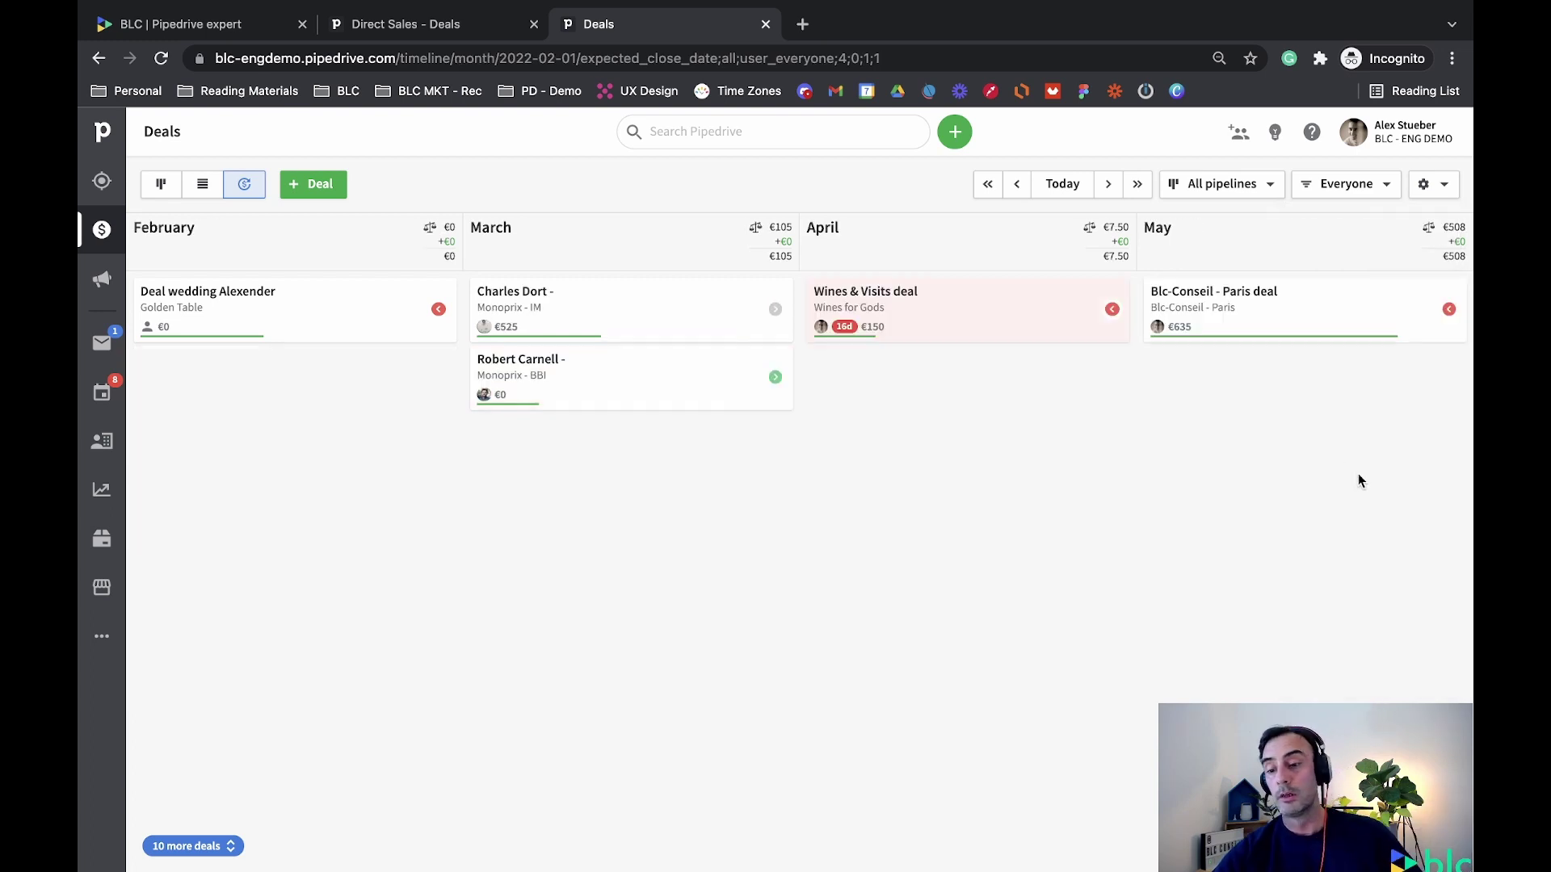
{"action": "left_click", "coordinate": [1434, 184]}
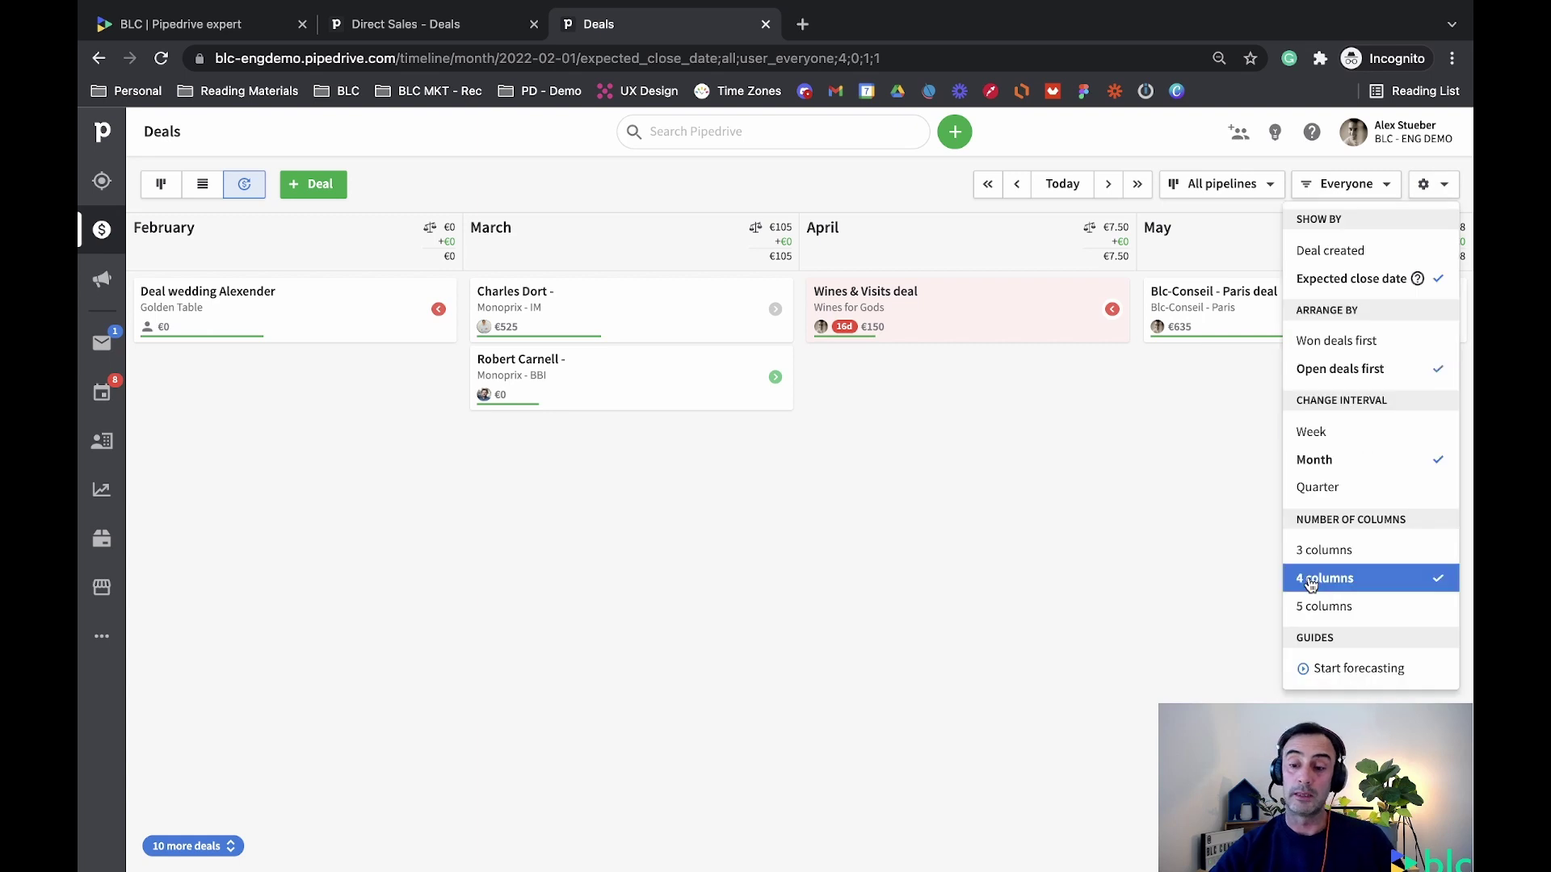
{"action": "left_click", "coordinate": [1322, 607]}
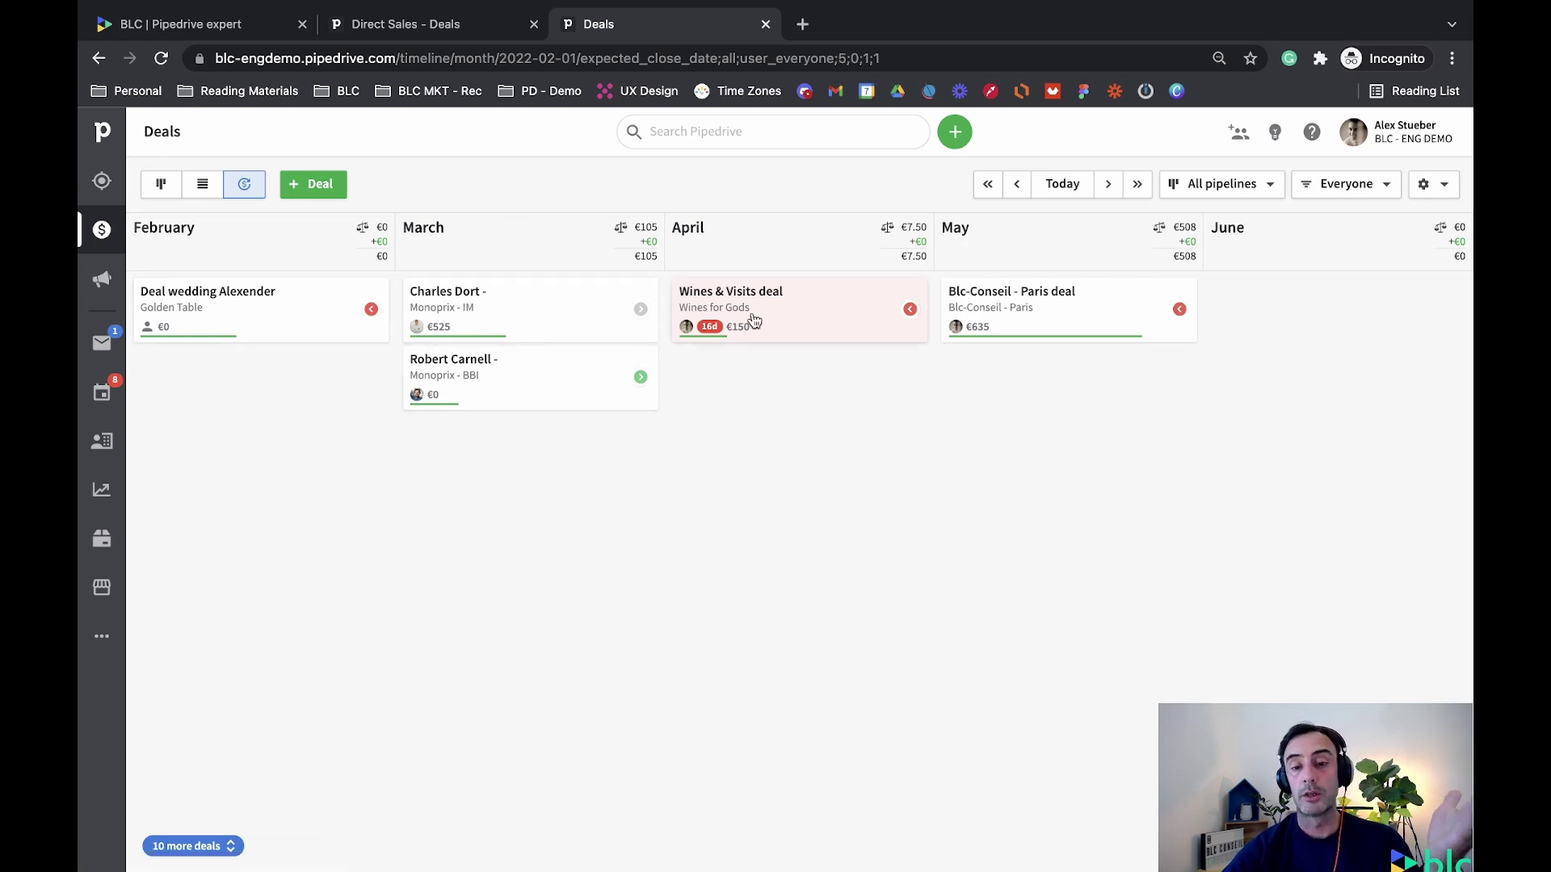
Open the Blc-Conseil - Paris deal, inspect its expected close date without changing it, and return to the deals forecast
{"action": "left_click", "coordinate": [1053, 319]}
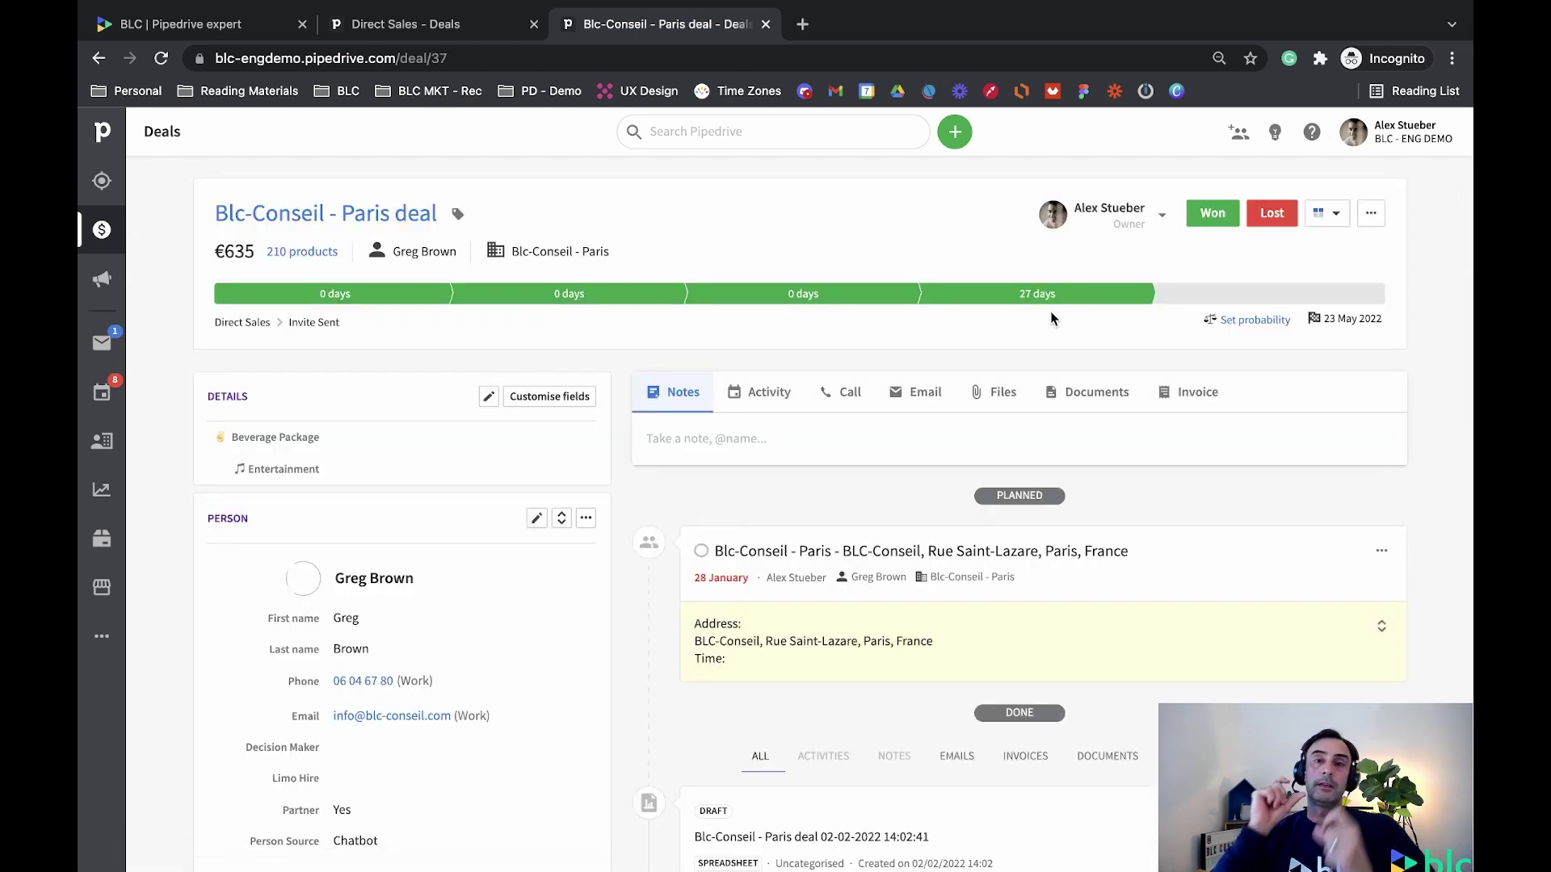
{"action": "left_click", "coordinate": [1347, 321]}
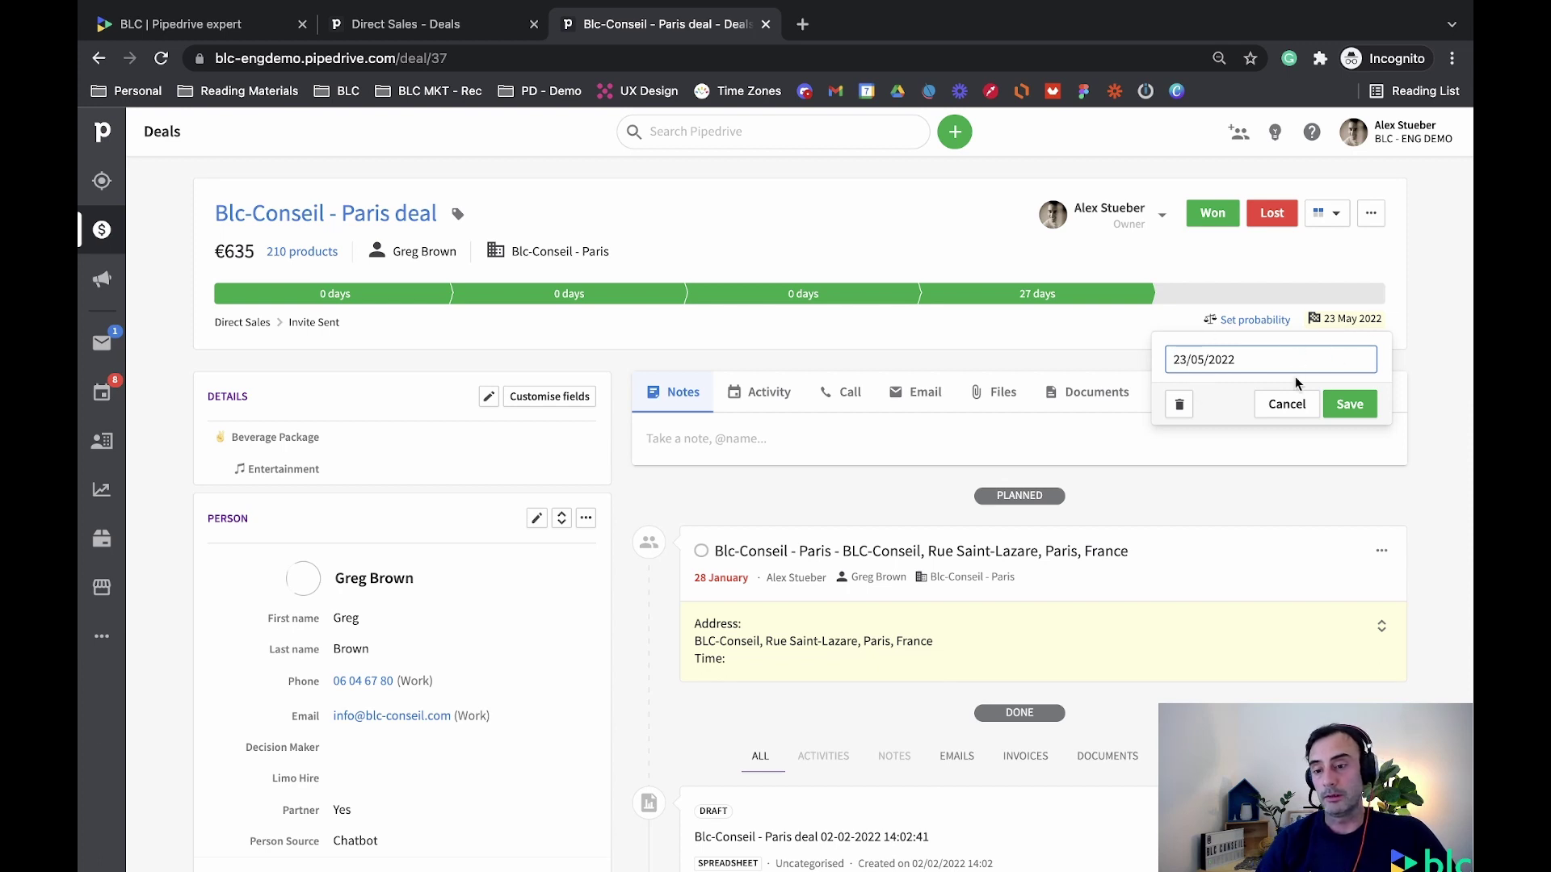
{"action": "left_click", "coordinate": [1344, 409]}
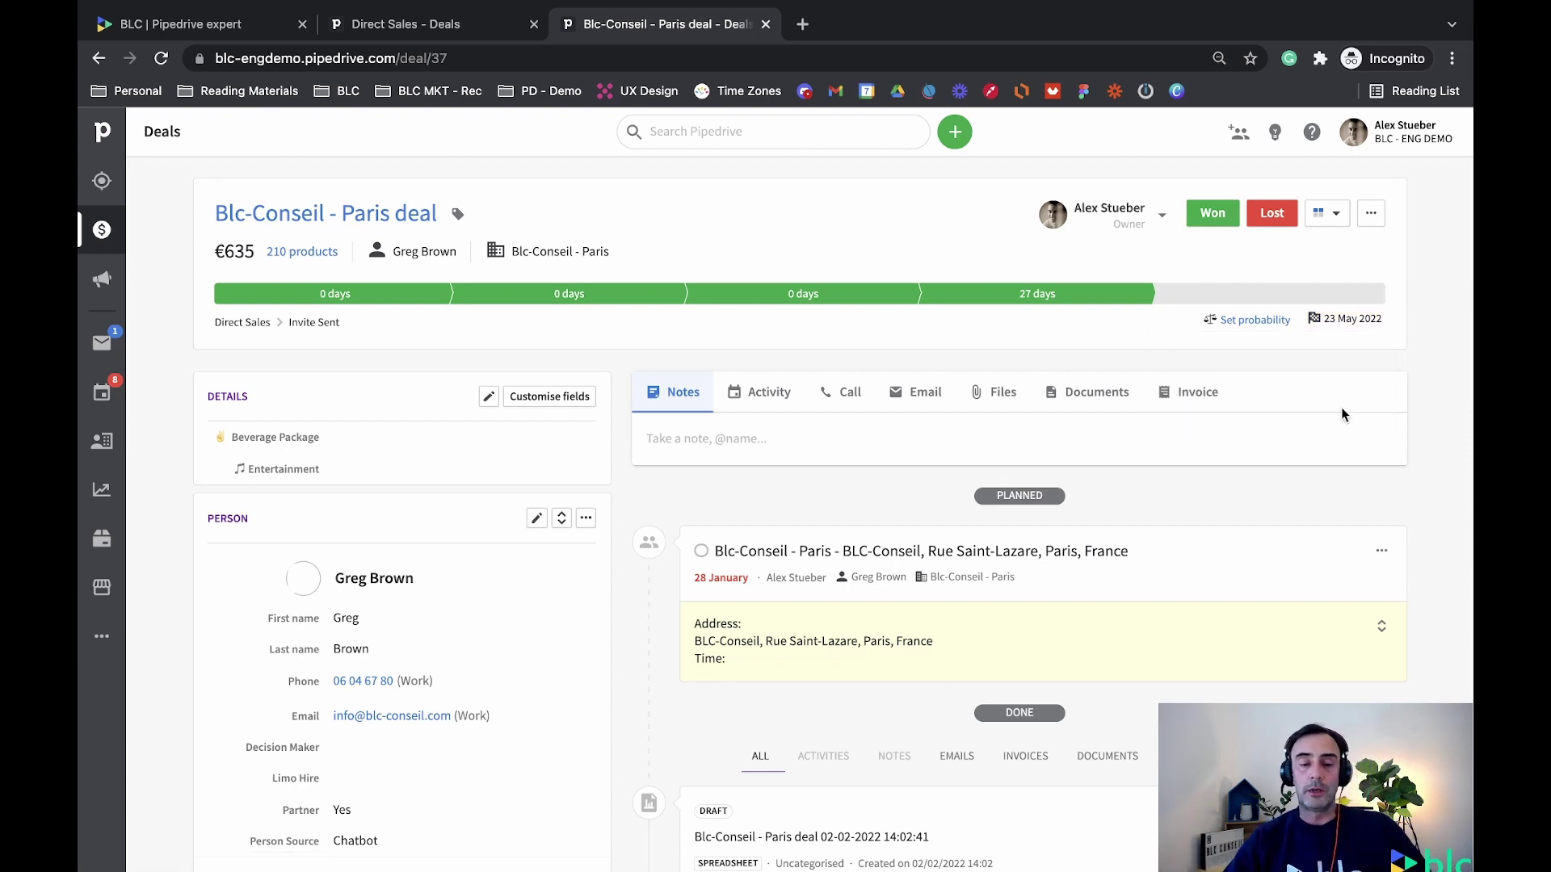
{"action": "left_click", "coordinate": [111, 242]}
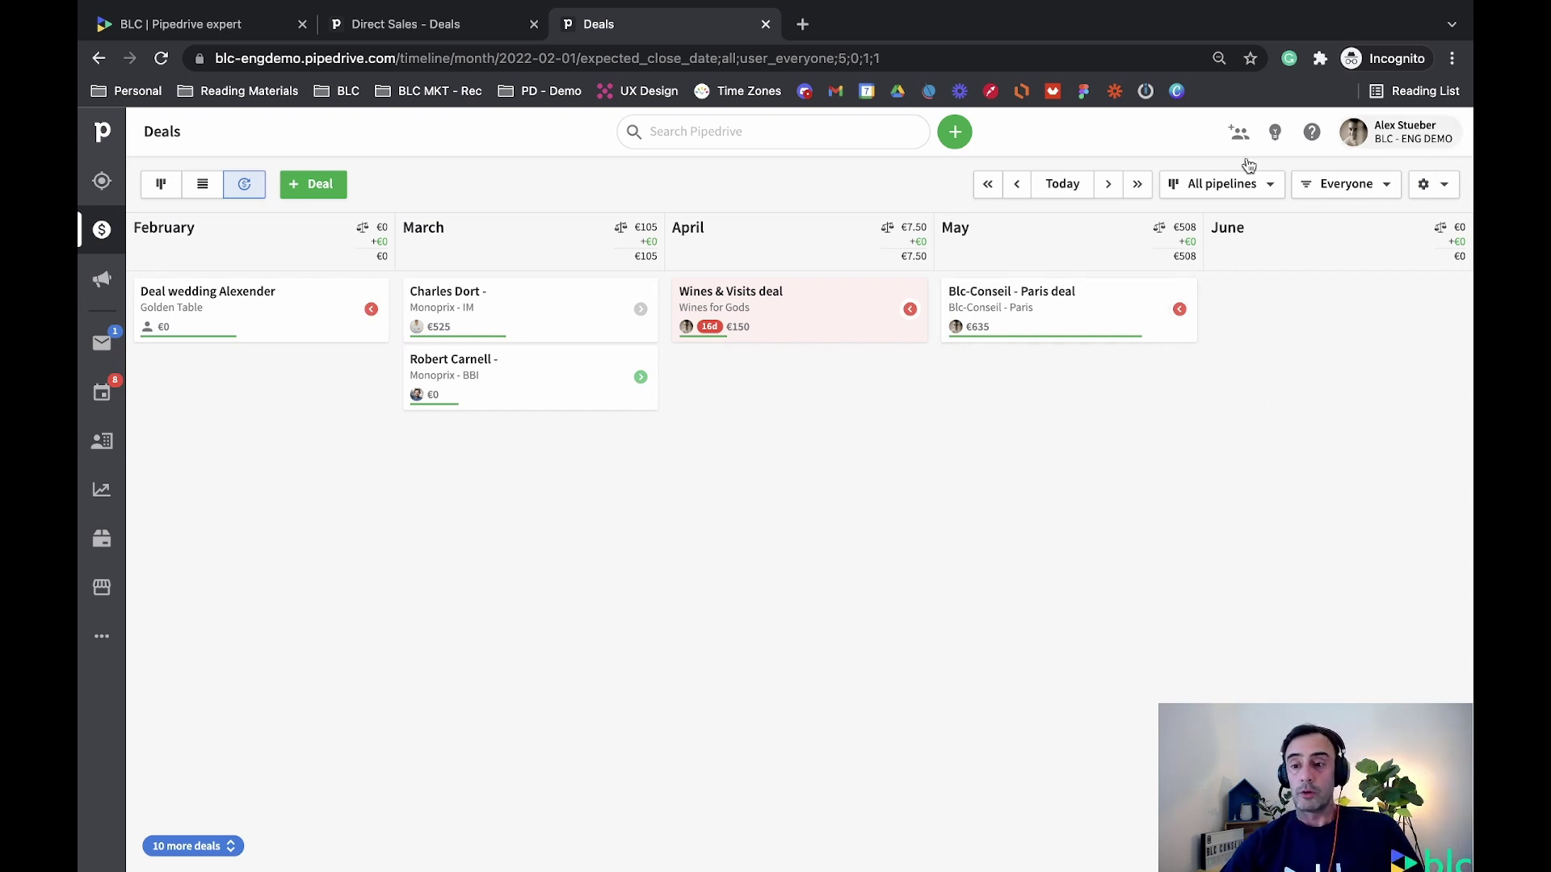
Open the company settings and display the lead/deal data fields
{"action": "left_click", "coordinate": [1419, 145]}
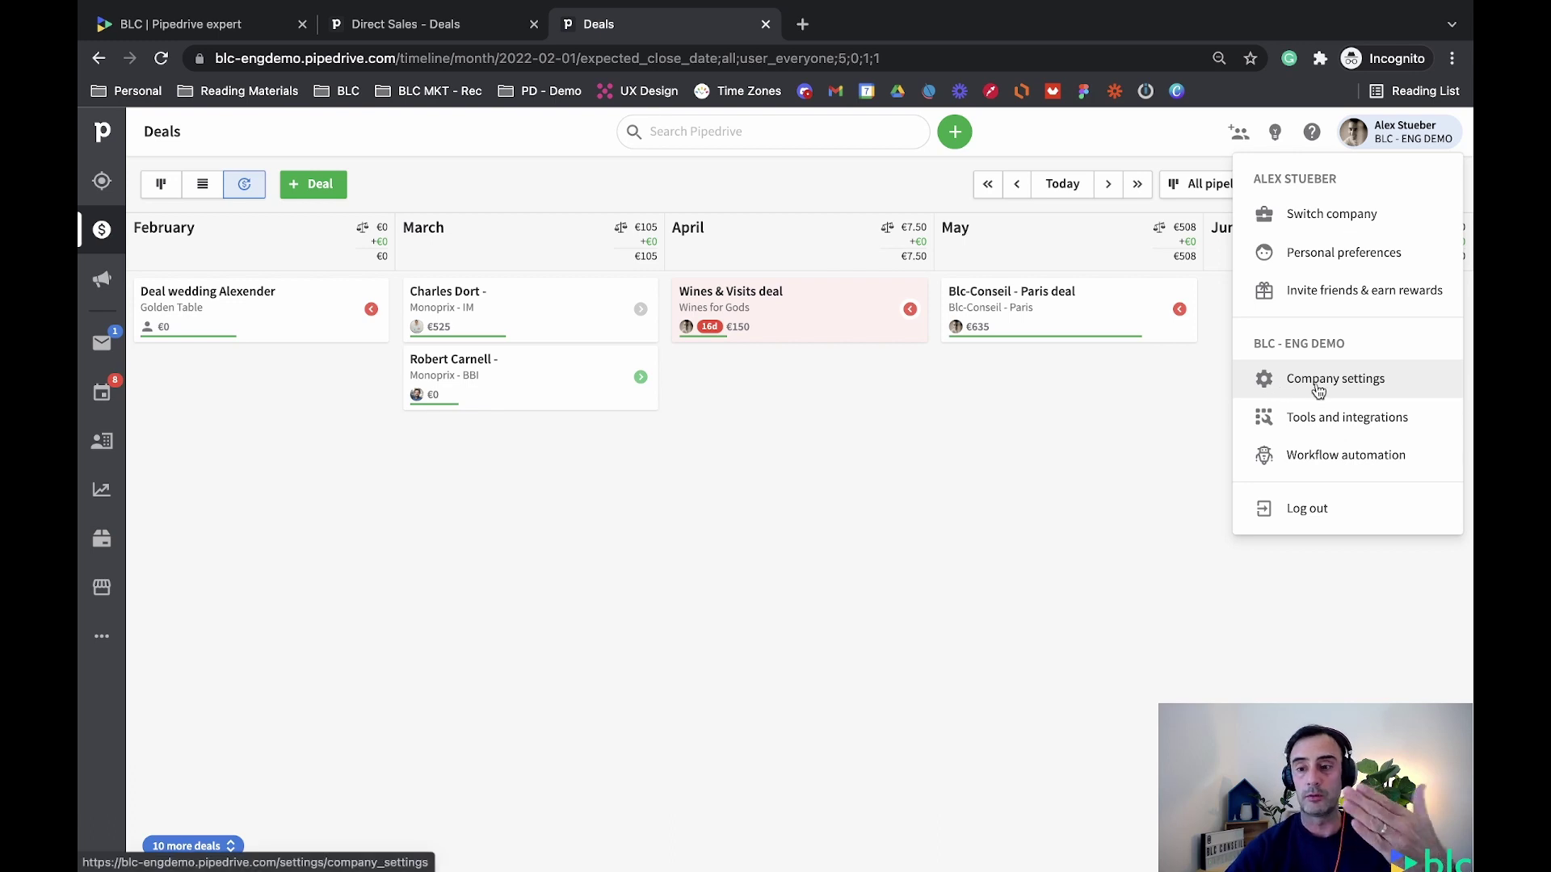
{"action": "left_click", "coordinate": [1286, 386]}
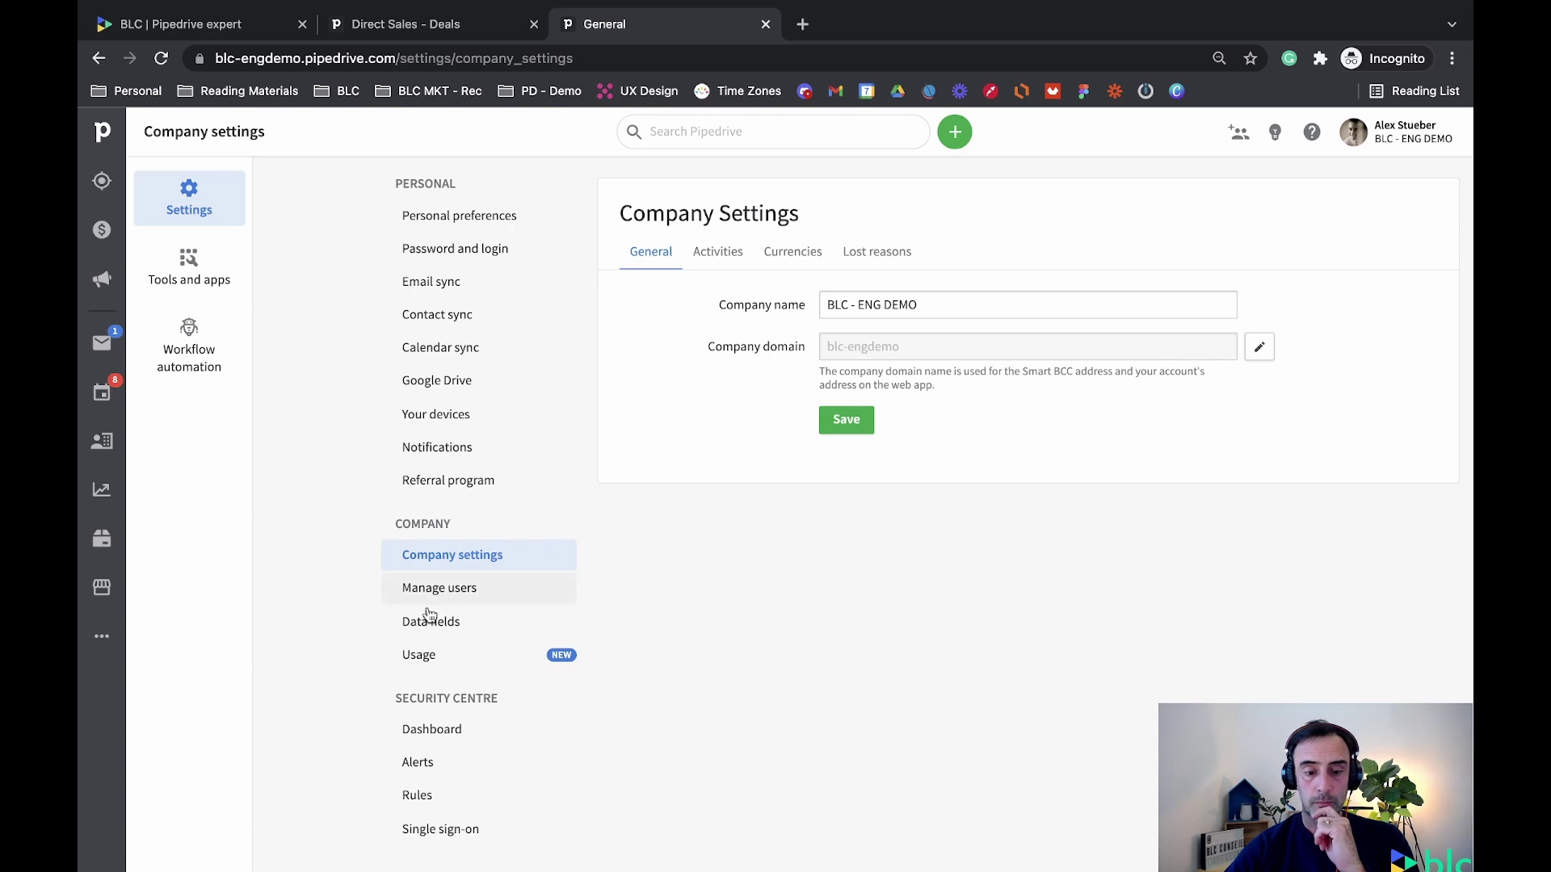
{"action": "left_click", "coordinate": [431, 622]}
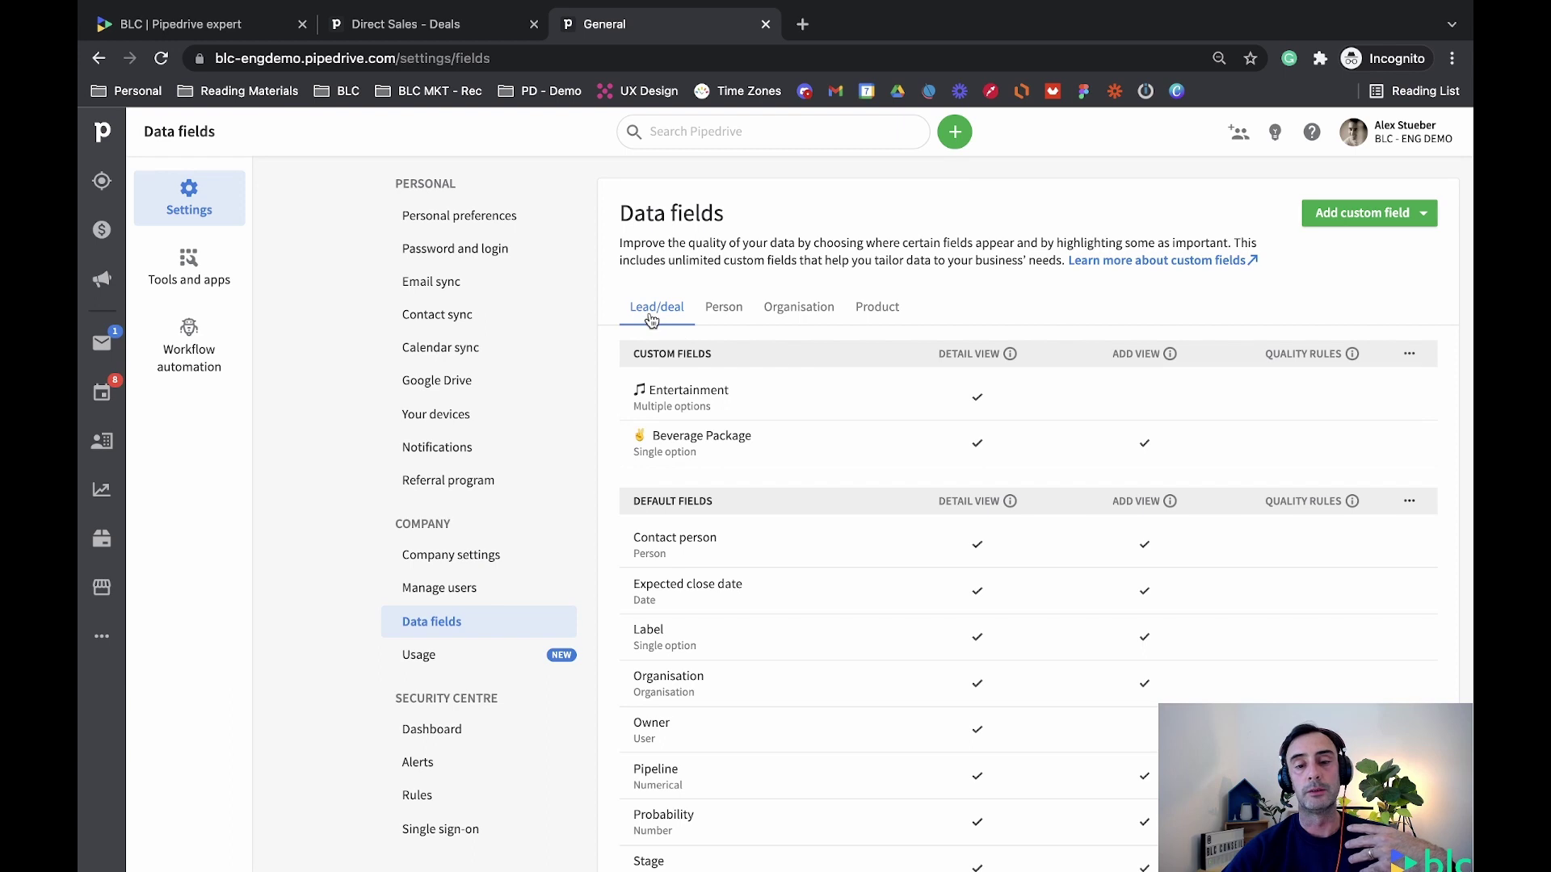
In the other deals tab, show the Weddings pipeline as a stage board and compare its stages with the lead/deal custom fields
{"action": "left_click", "coordinate": [423, 26]}
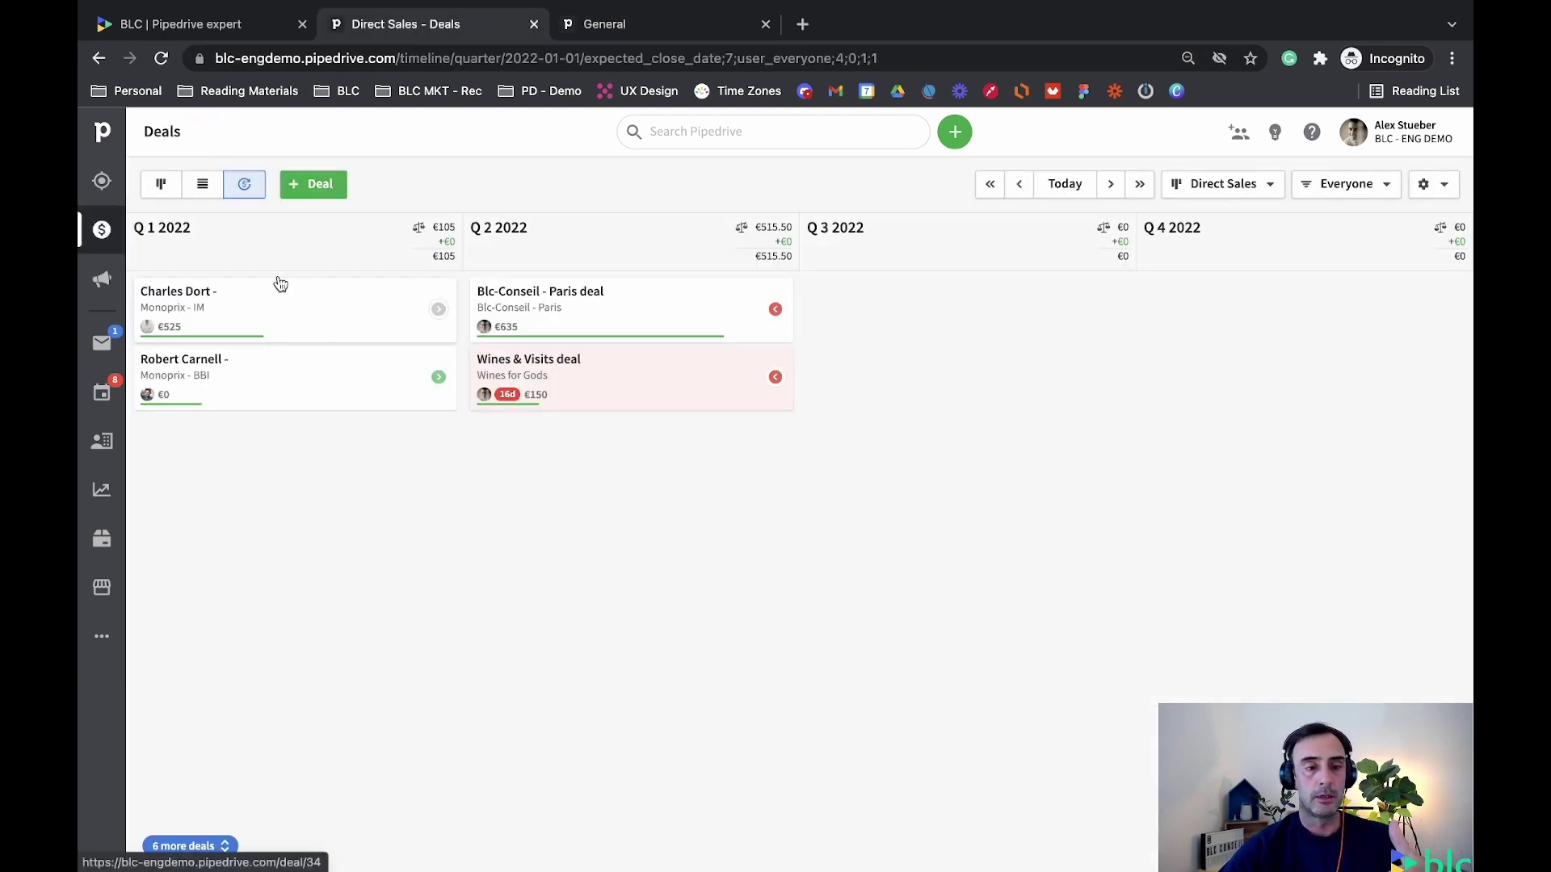
{"action": "left_click", "coordinate": [166, 192]}
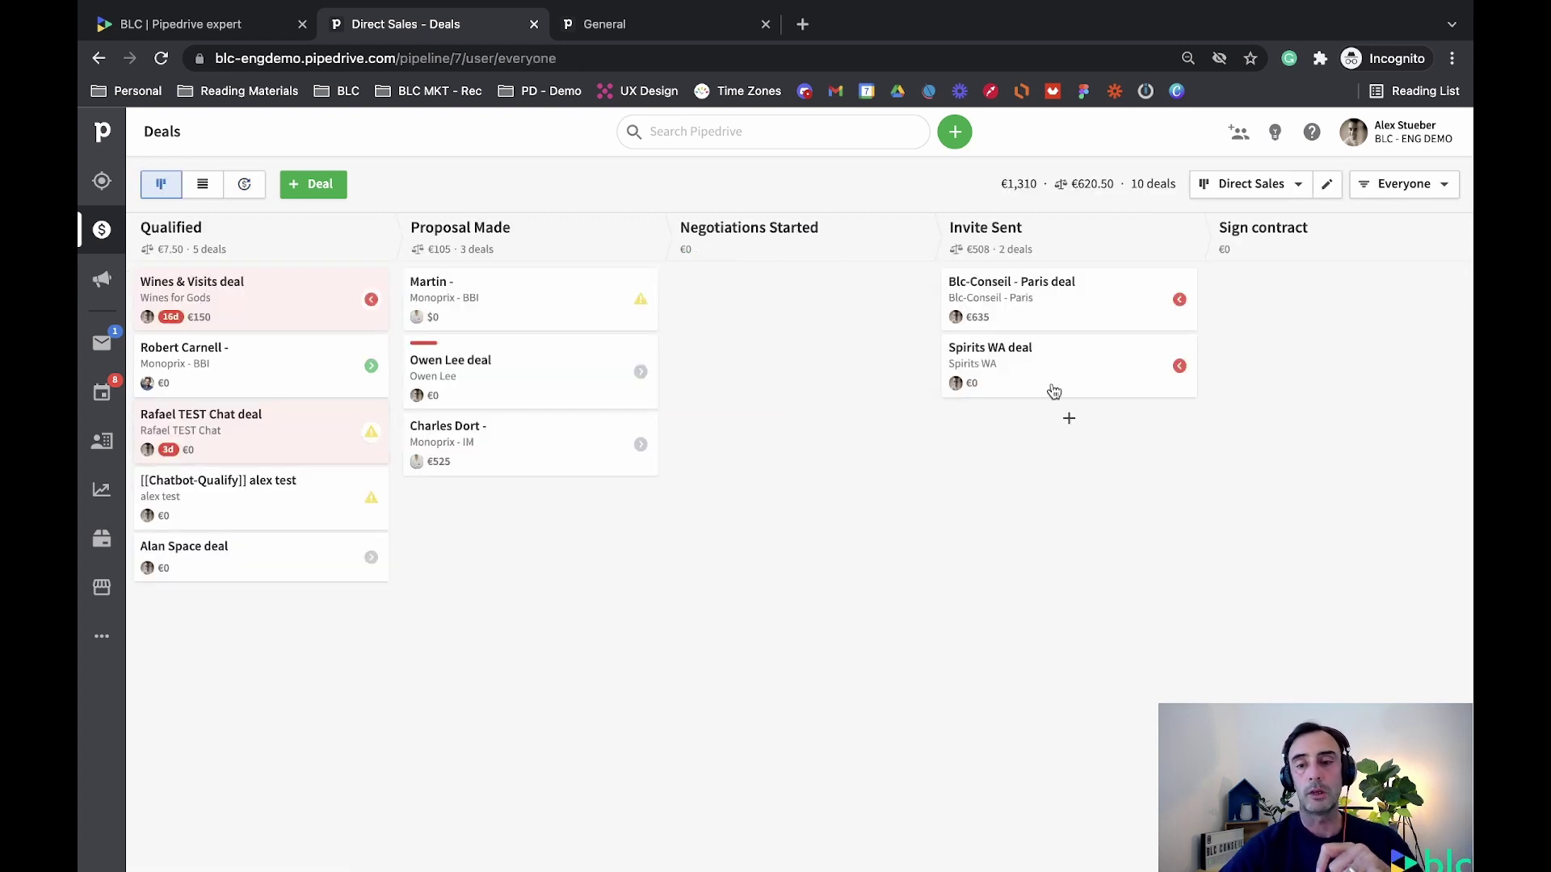
{"action": "left_click", "coordinate": [1290, 184]}
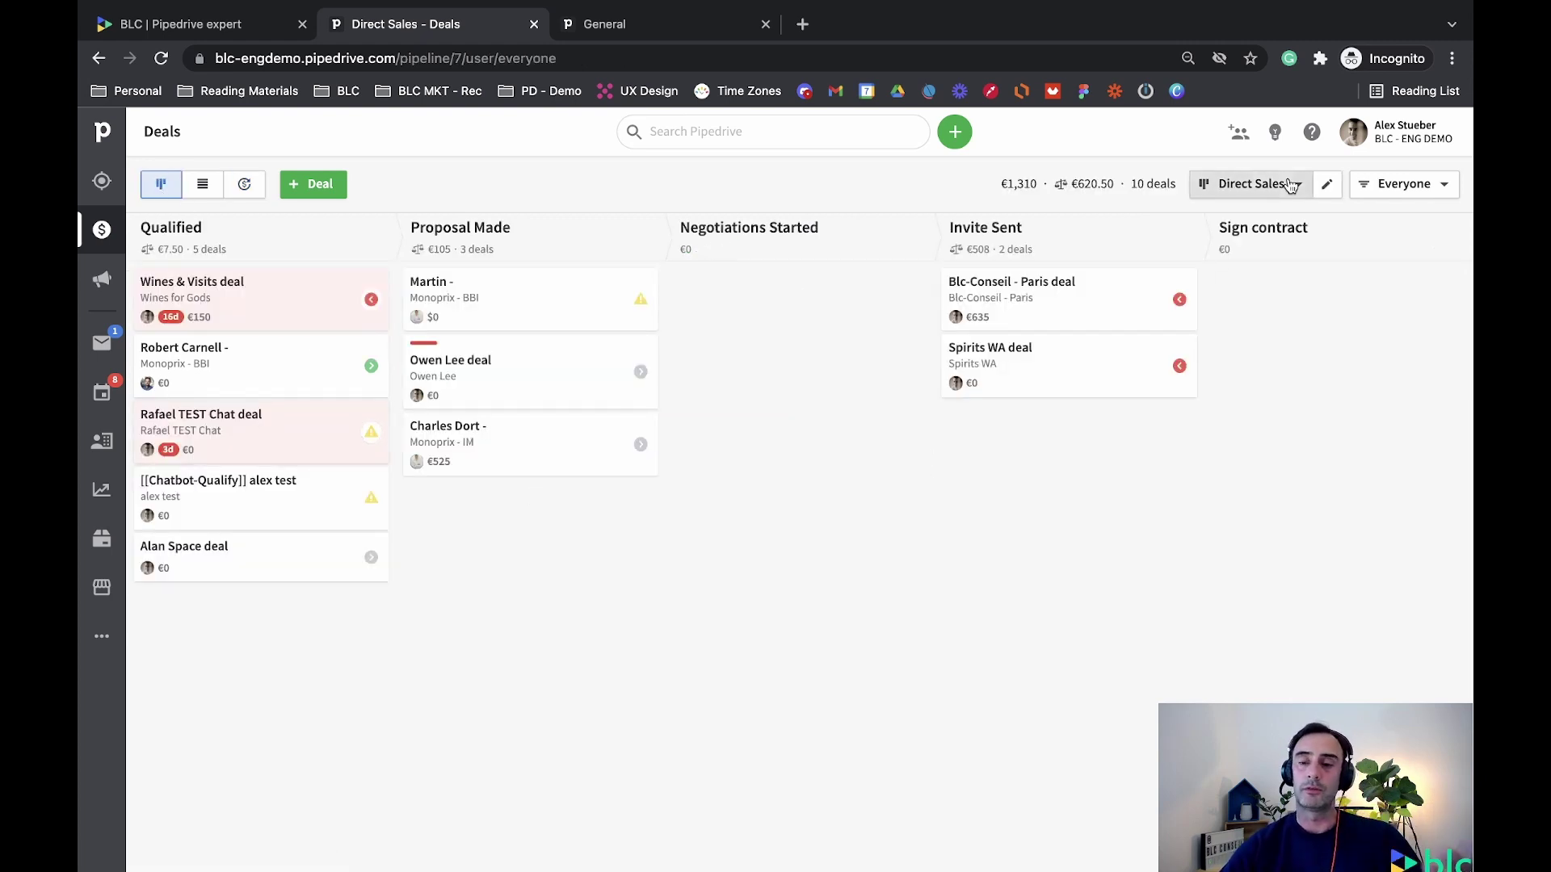
{"action": "left_click", "coordinate": [1187, 283]}
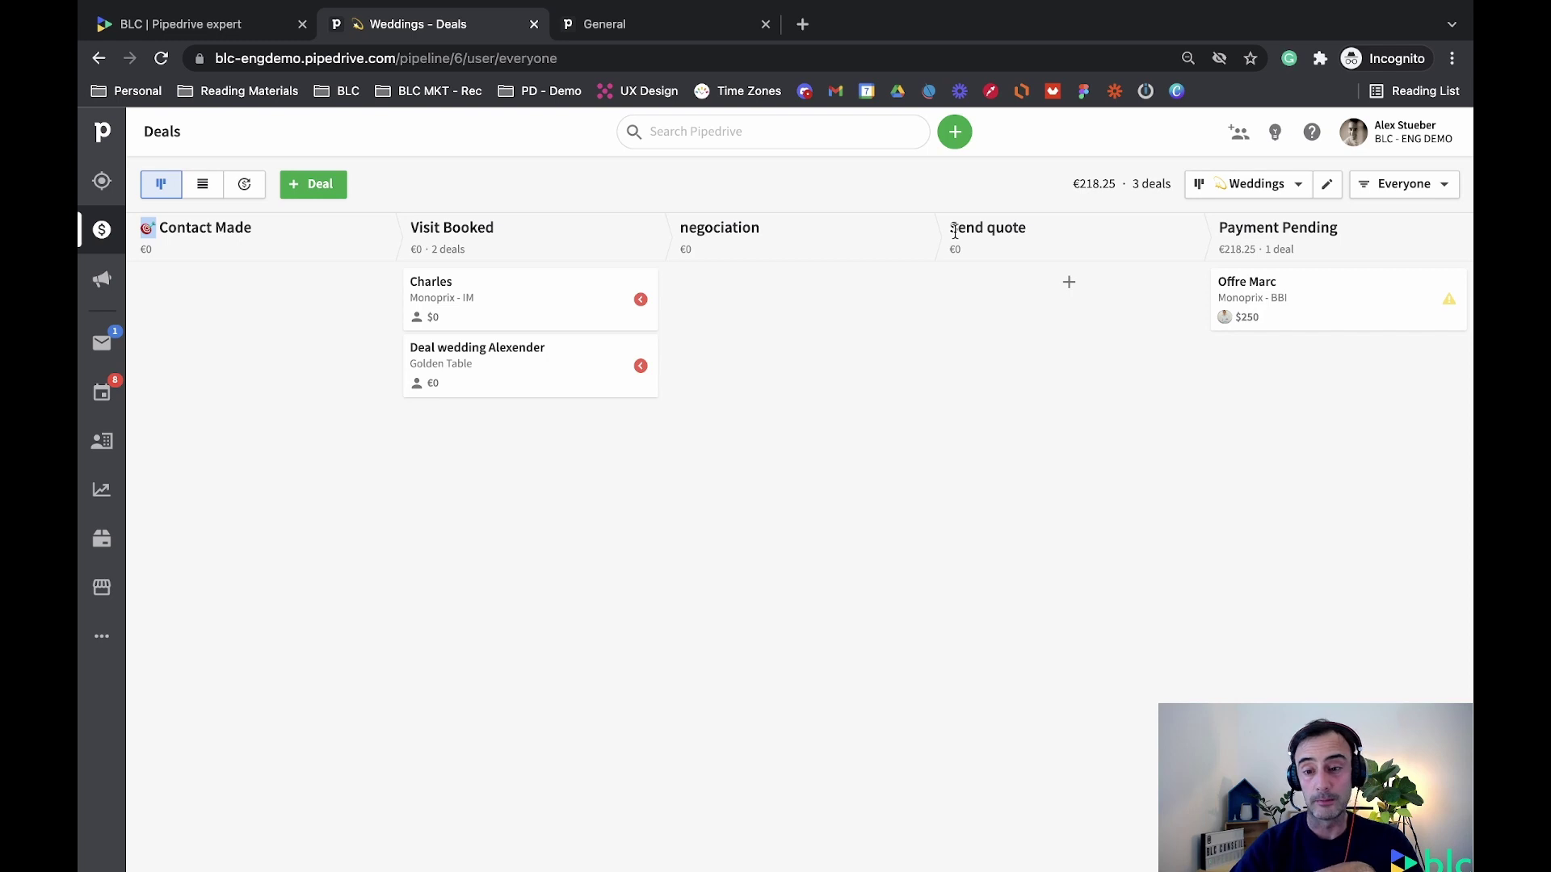
{"action": "left_click", "coordinate": [660, 32]}
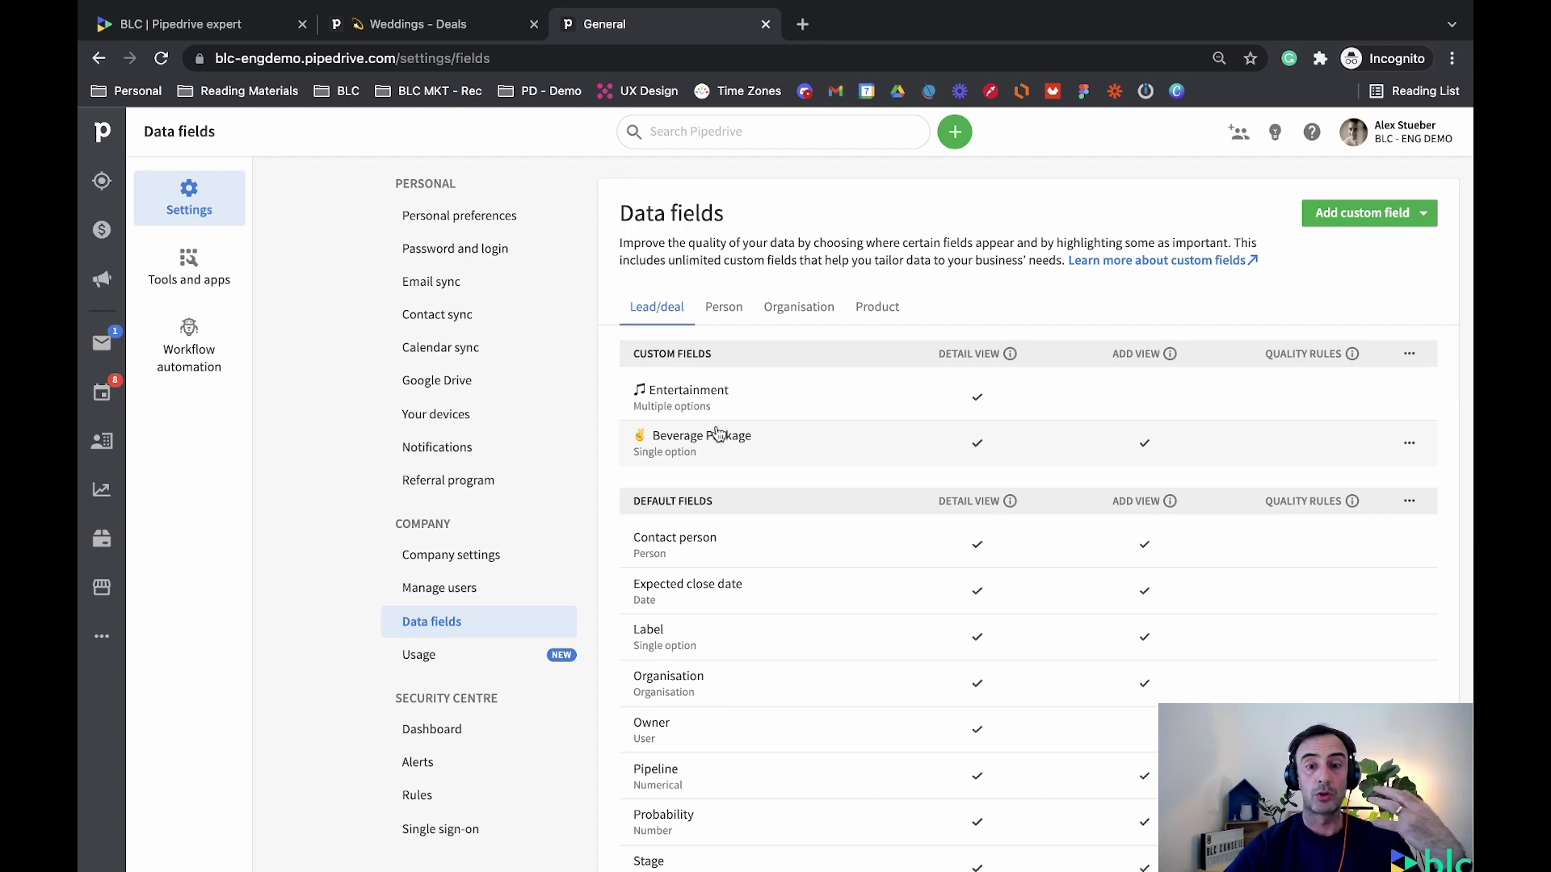
{"action": "left_click", "coordinate": [457, 31]}
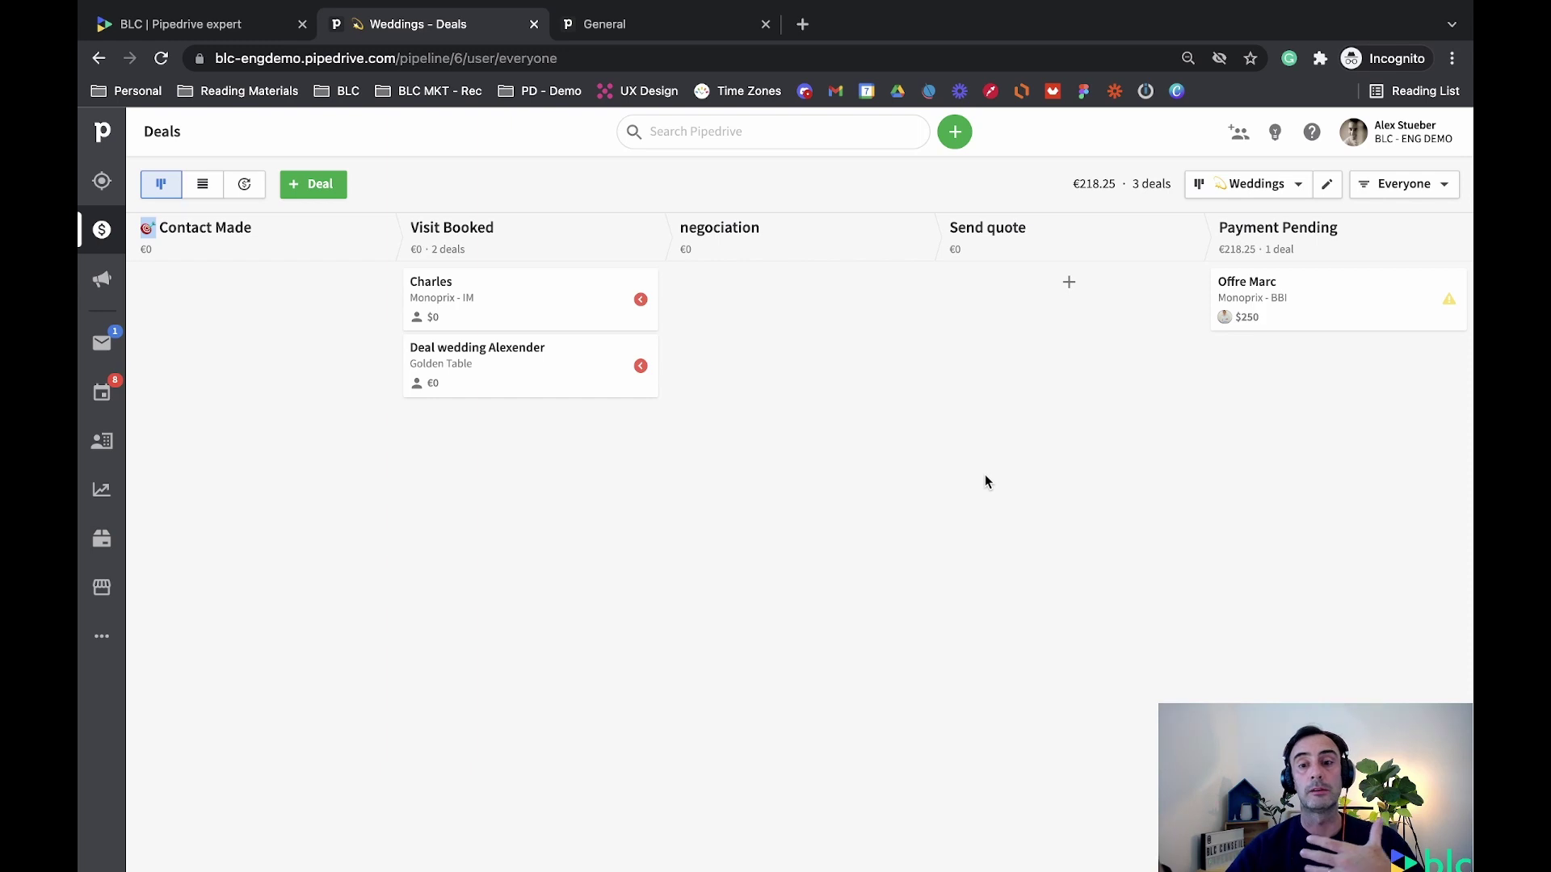
Make the Beverage Package field required only in the Weddings pipeline for Send quote, Payment Pending and Marking deal as won, and save
{"action": "left_click", "coordinate": [660, 28]}
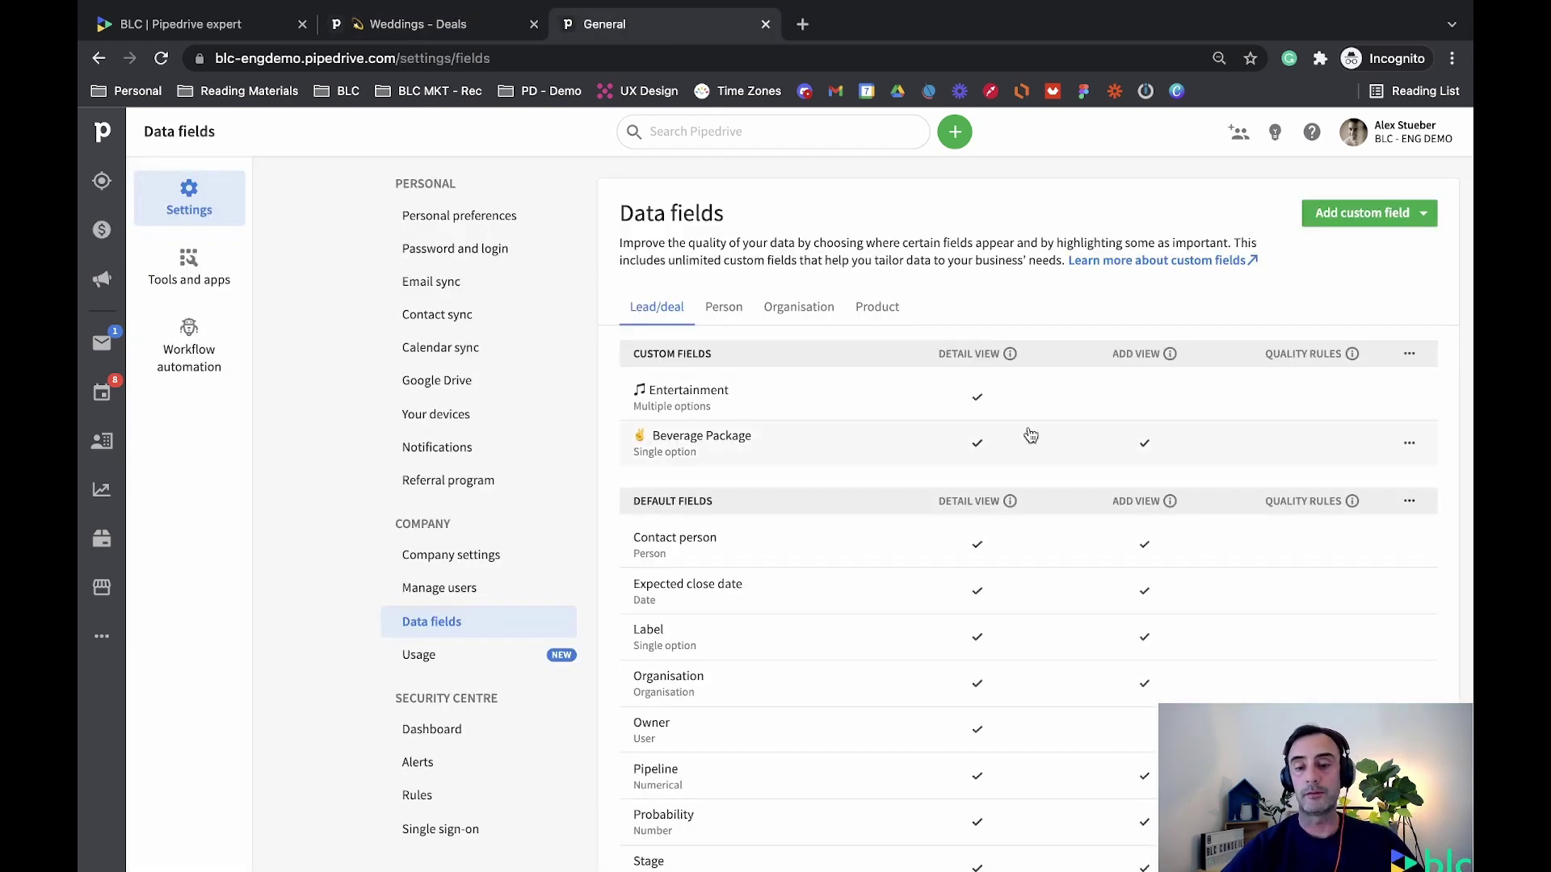
{"action": "left_click", "coordinate": [1410, 448]}
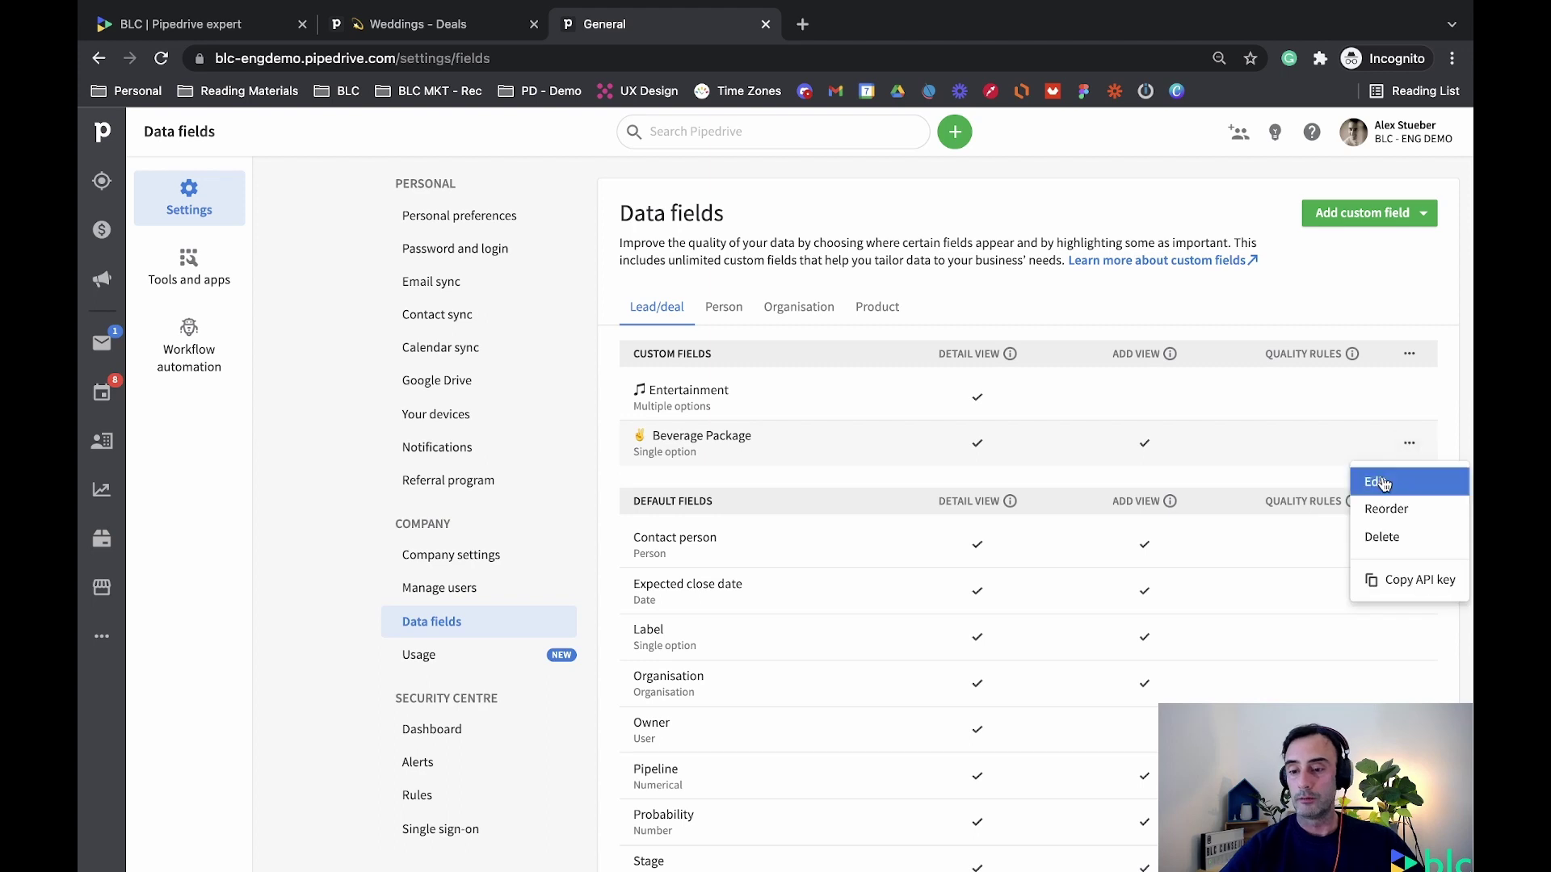
{"action": "left_click", "coordinate": [1381, 479]}
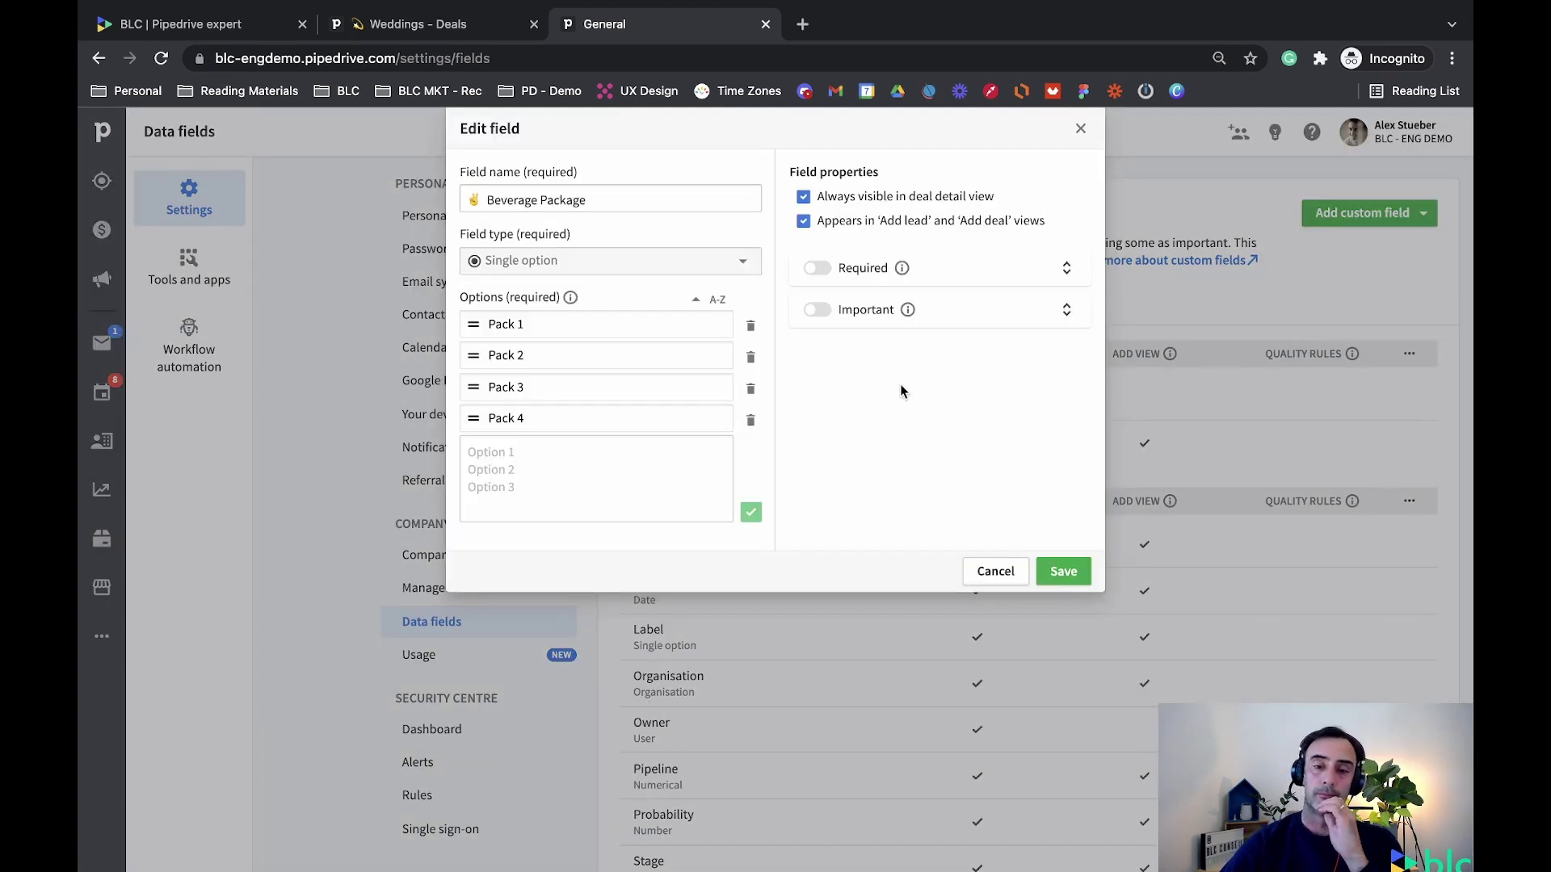
{"action": "left_click", "coordinate": [815, 269]}
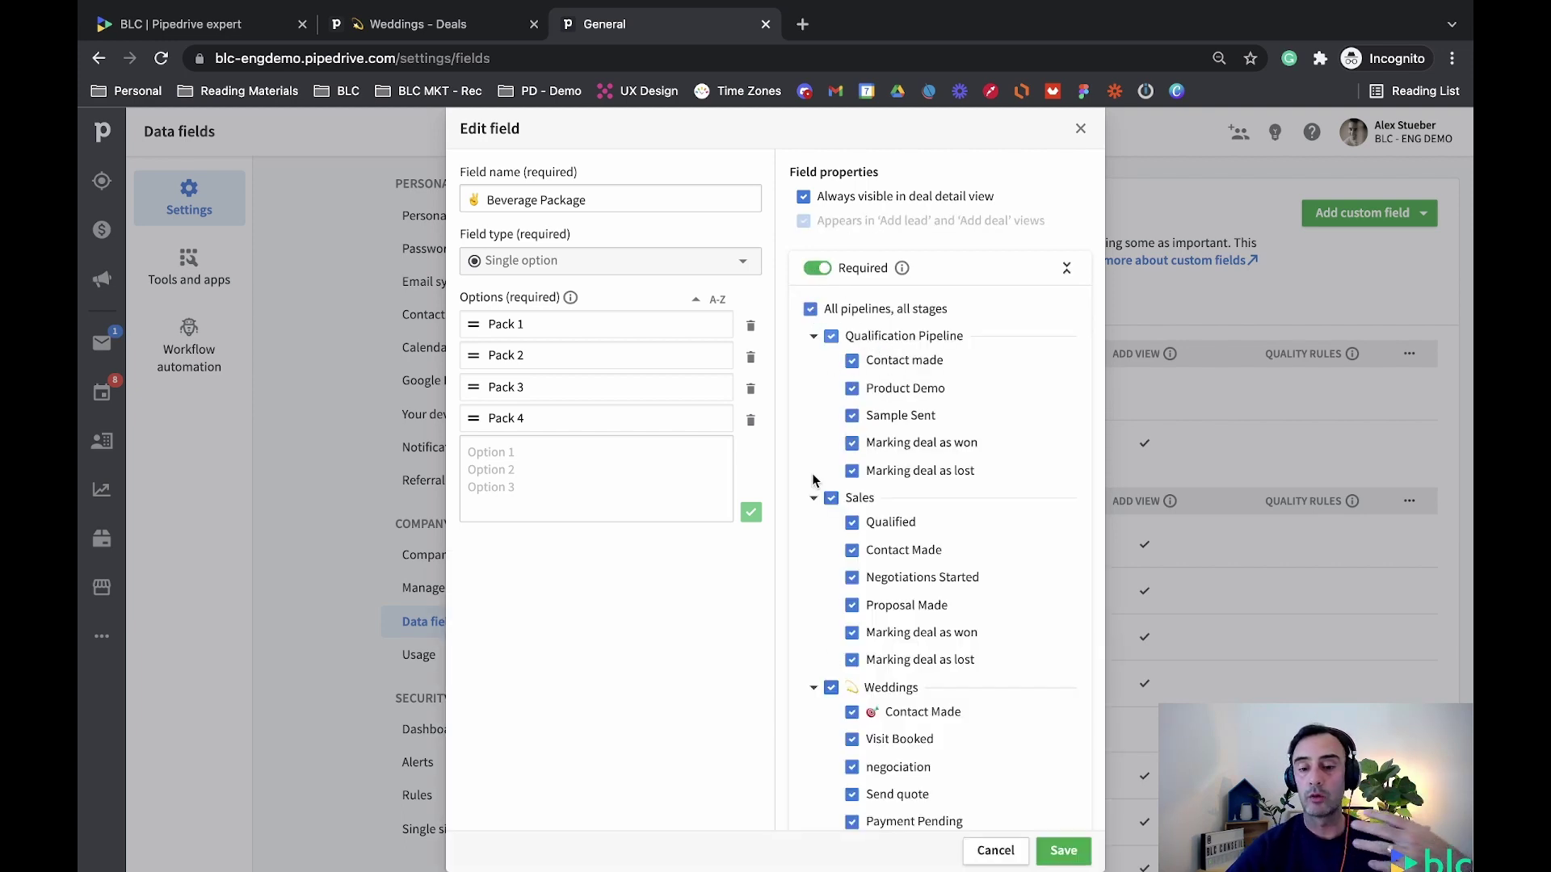
{"action": "left_click", "coordinate": [810, 308]}
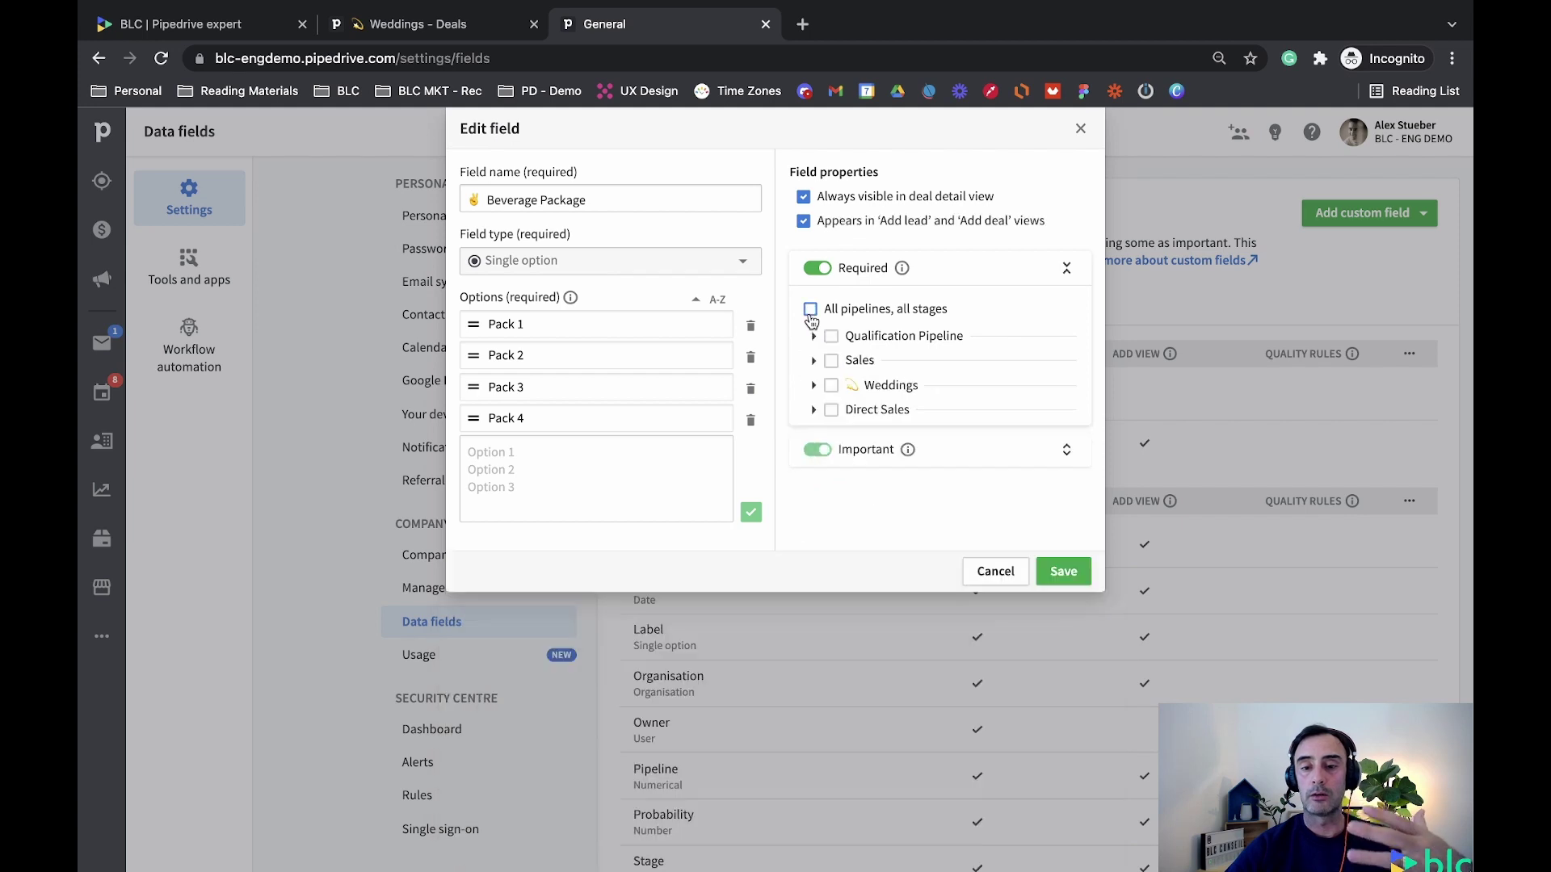
{"action": "left_click", "coordinate": [814, 385]}
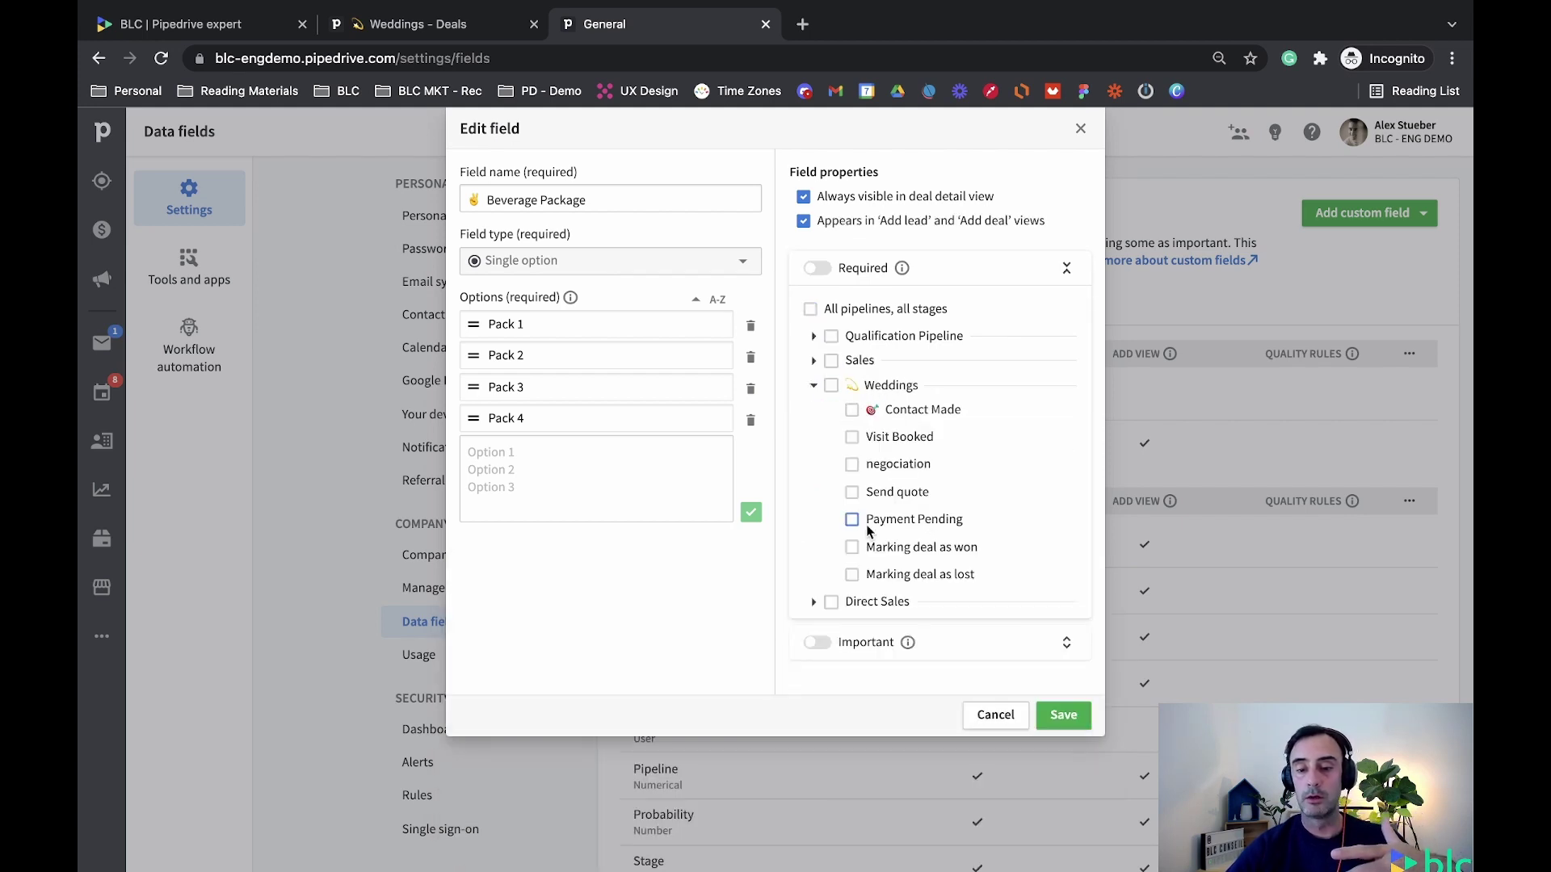
{"action": "left_click", "coordinate": [851, 492]}
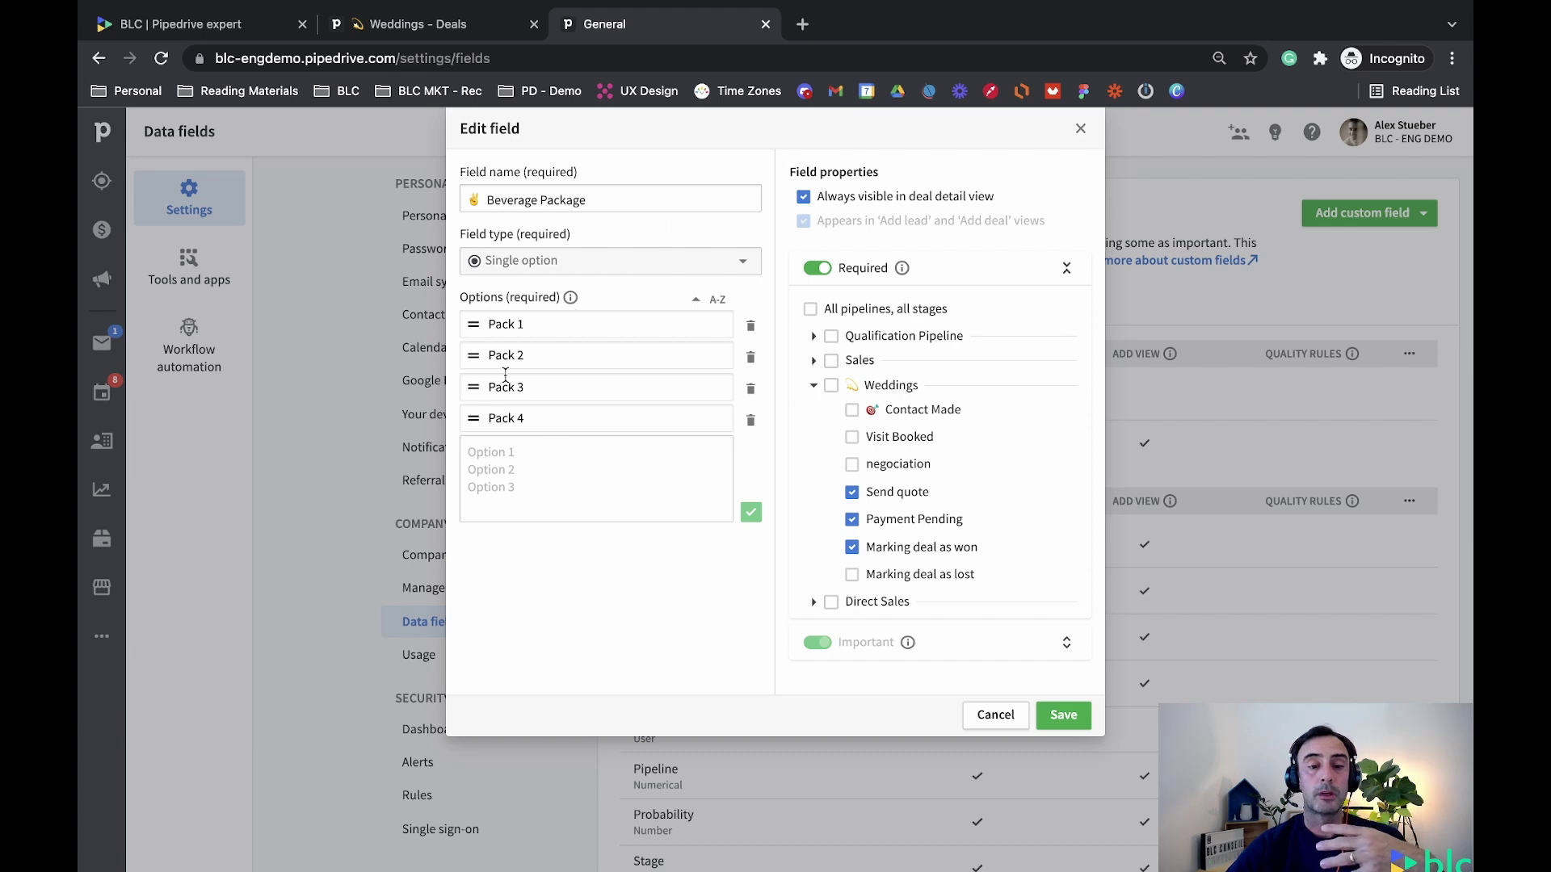
{"action": "left_click", "coordinate": [1065, 716]}
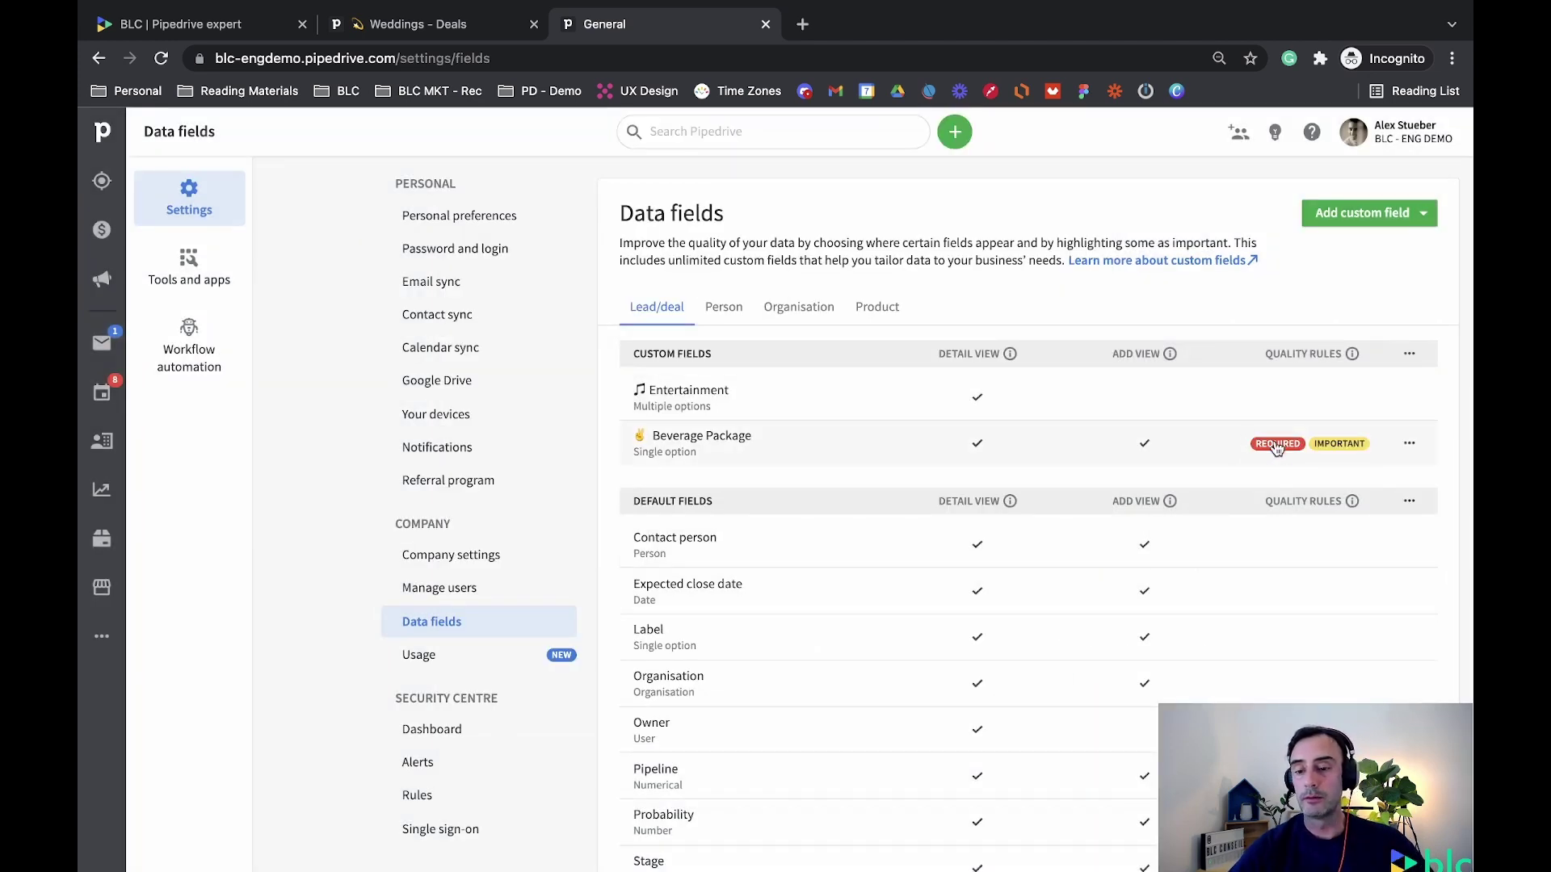
{"action": "mouse_move", "coordinate": [1272, 444]}
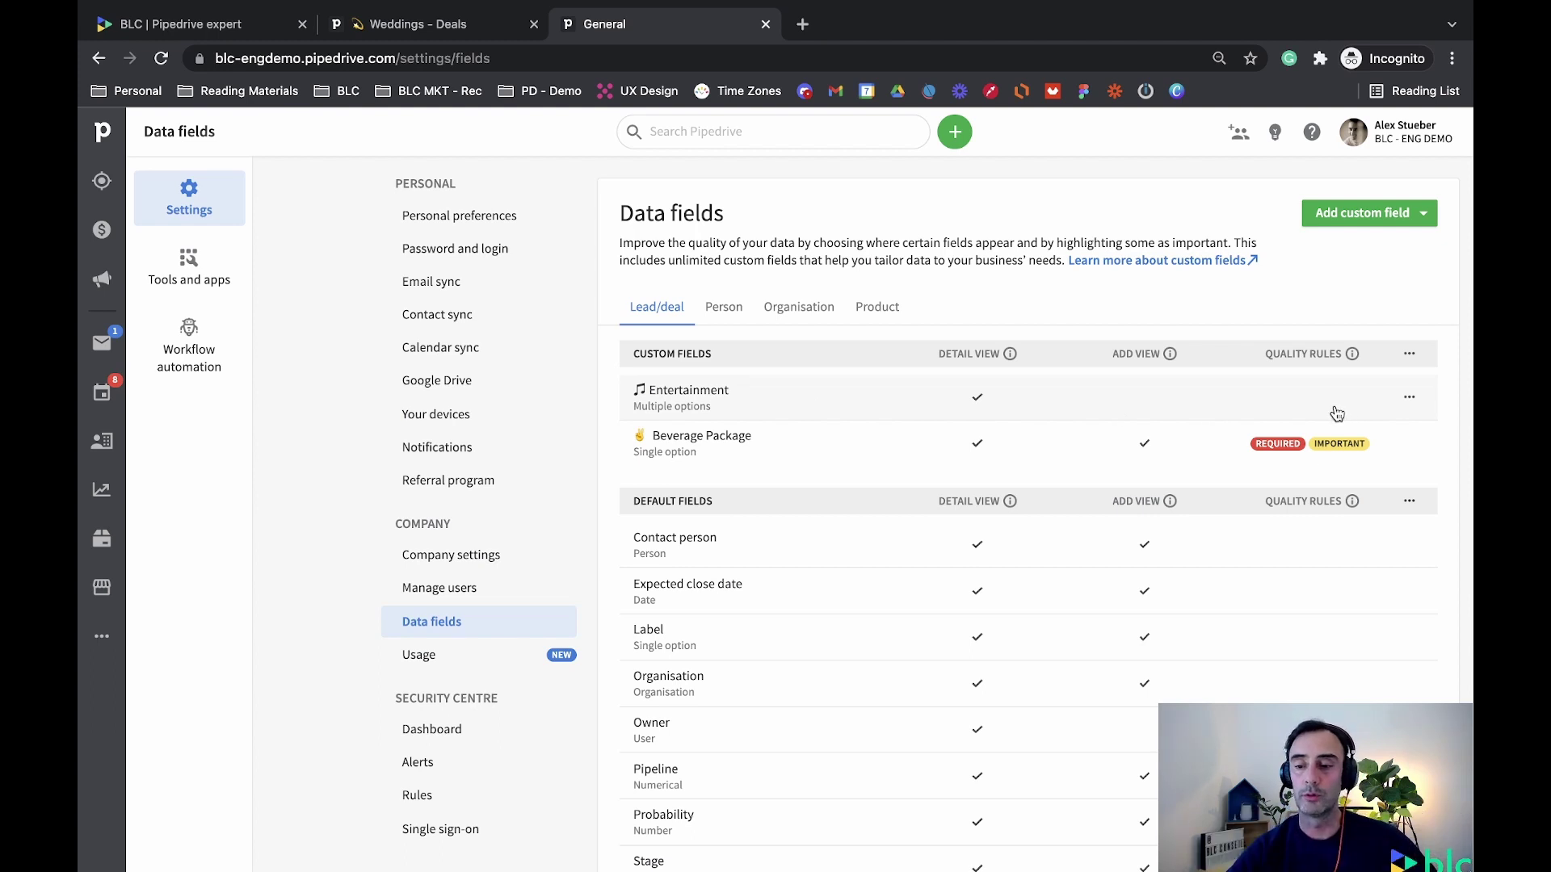
Mark the Entertainment field as important only in the Weddings pipeline, including the Send quote and Payment Pending stages, and save
{"action": "left_click", "coordinate": [1410, 397]}
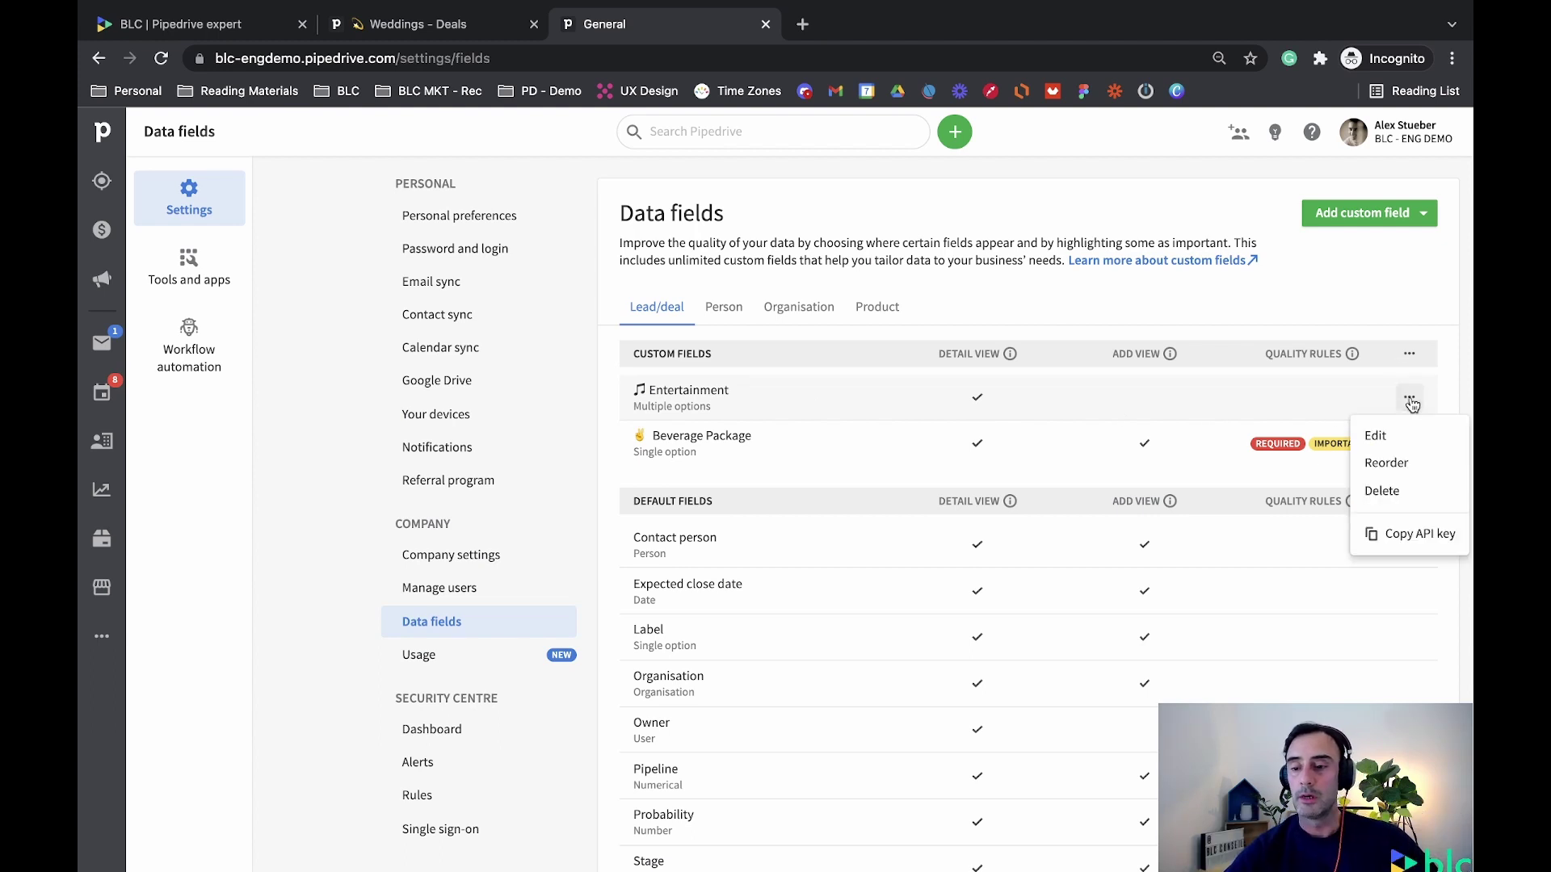
{"action": "left_click", "coordinate": [1374, 435]}
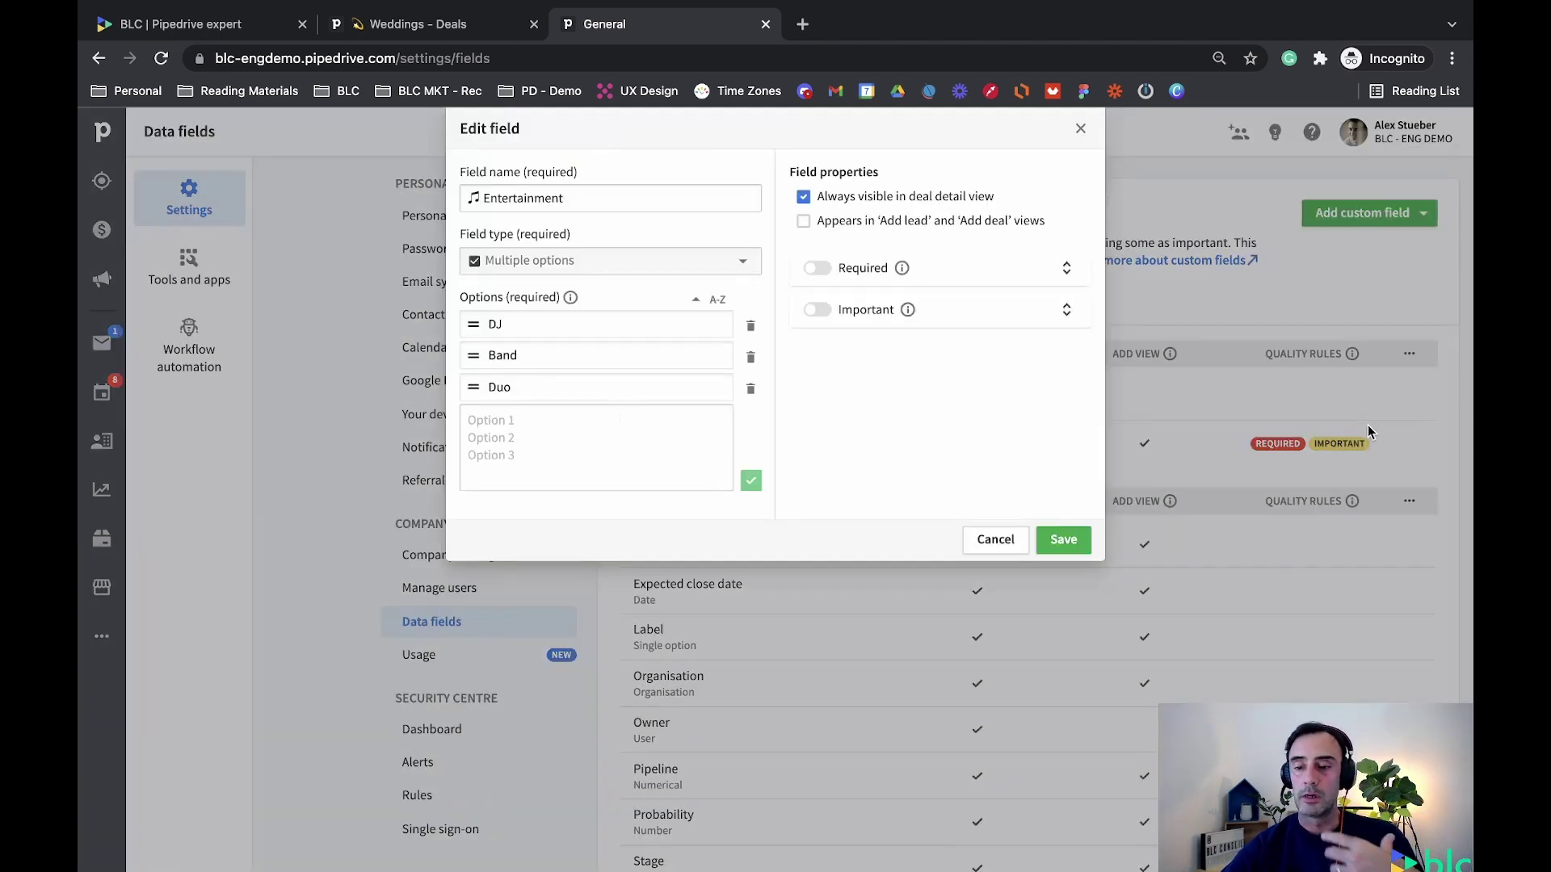
{"action": "left_click", "coordinate": [829, 314]}
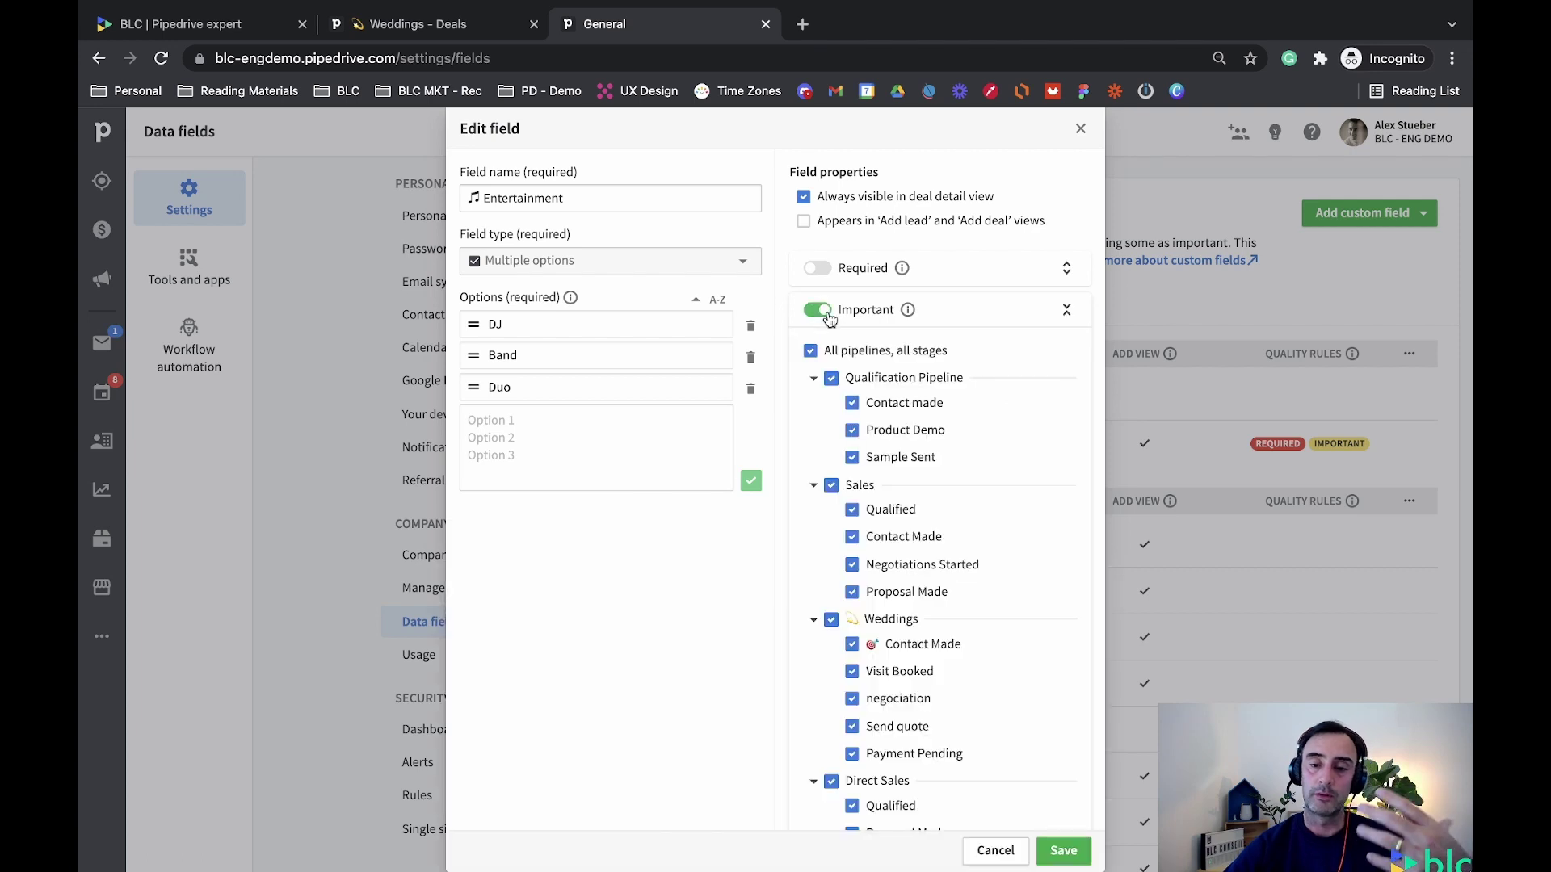
{"action": "left_click", "coordinate": [809, 352]}
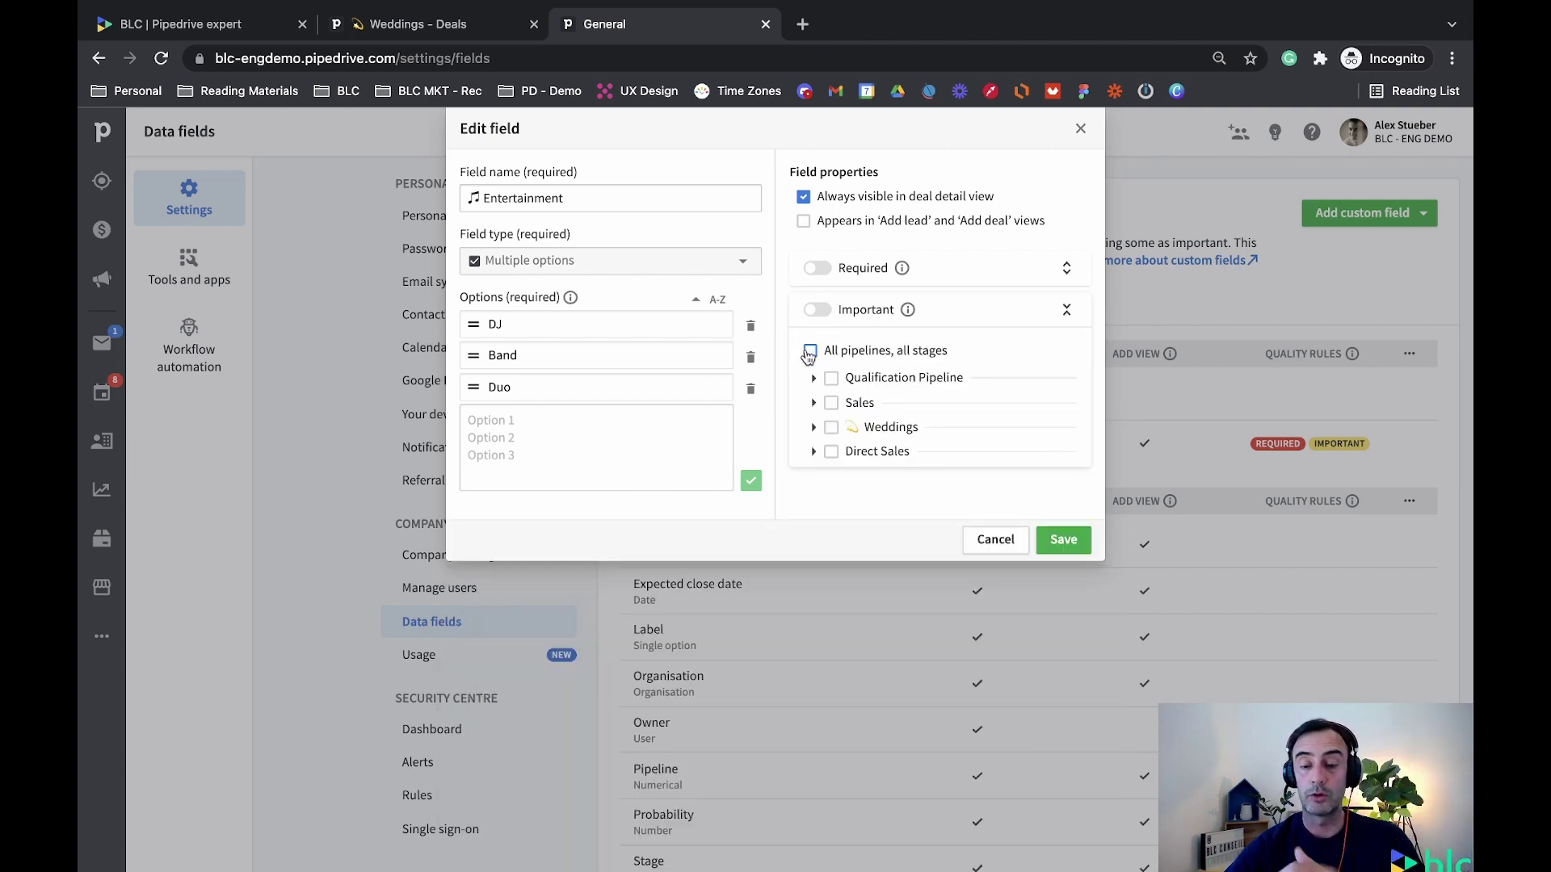
{"action": "left_click", "coordinate": [814, 427]}
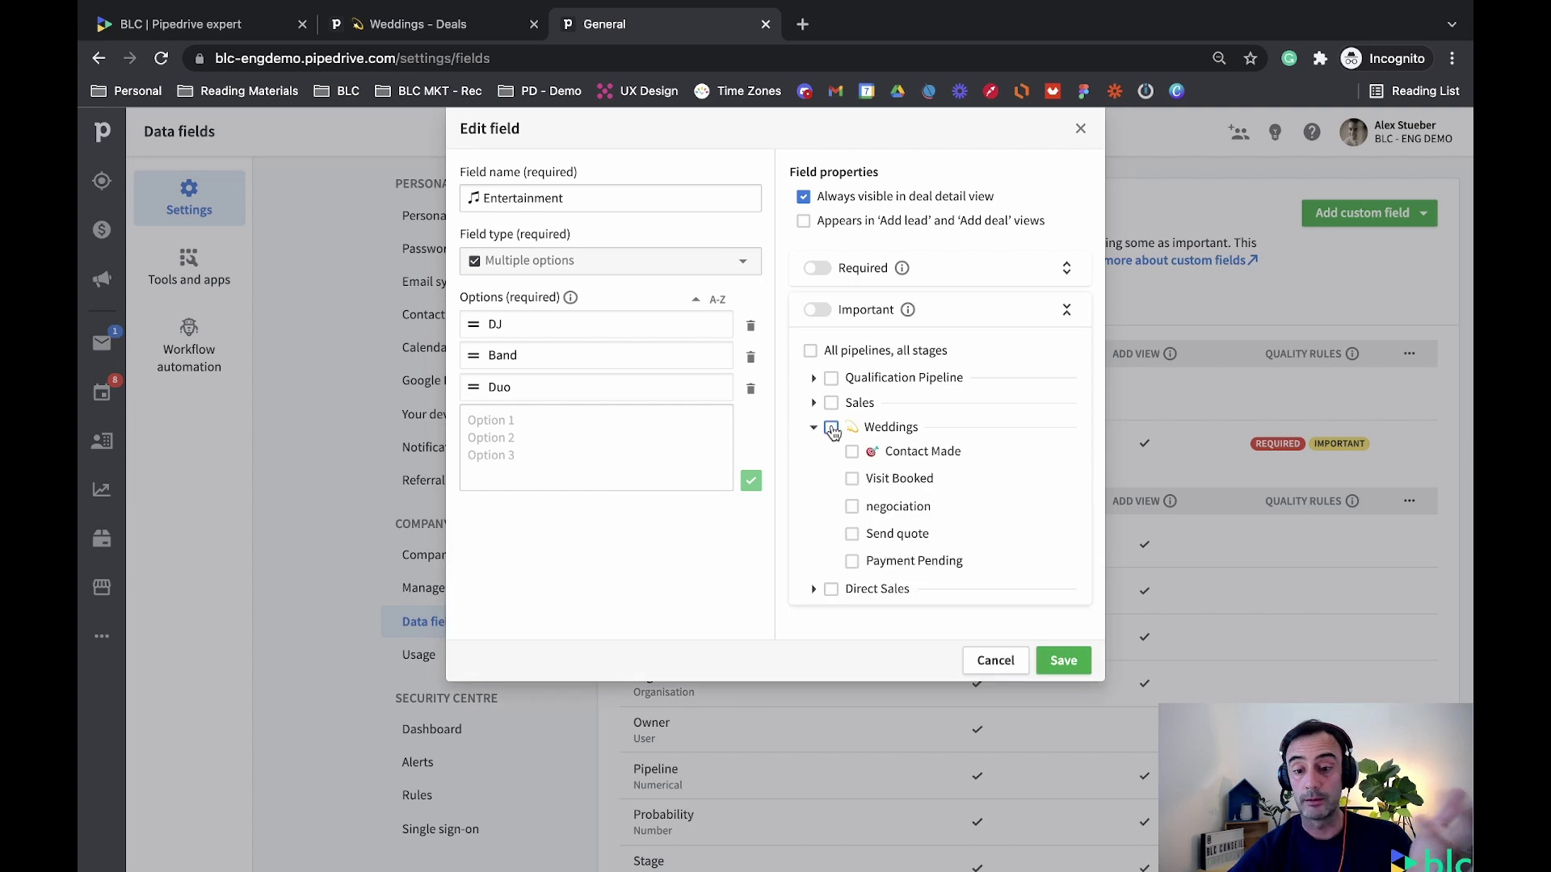
{"action": "left_click", "coordinate": [853, 535]}
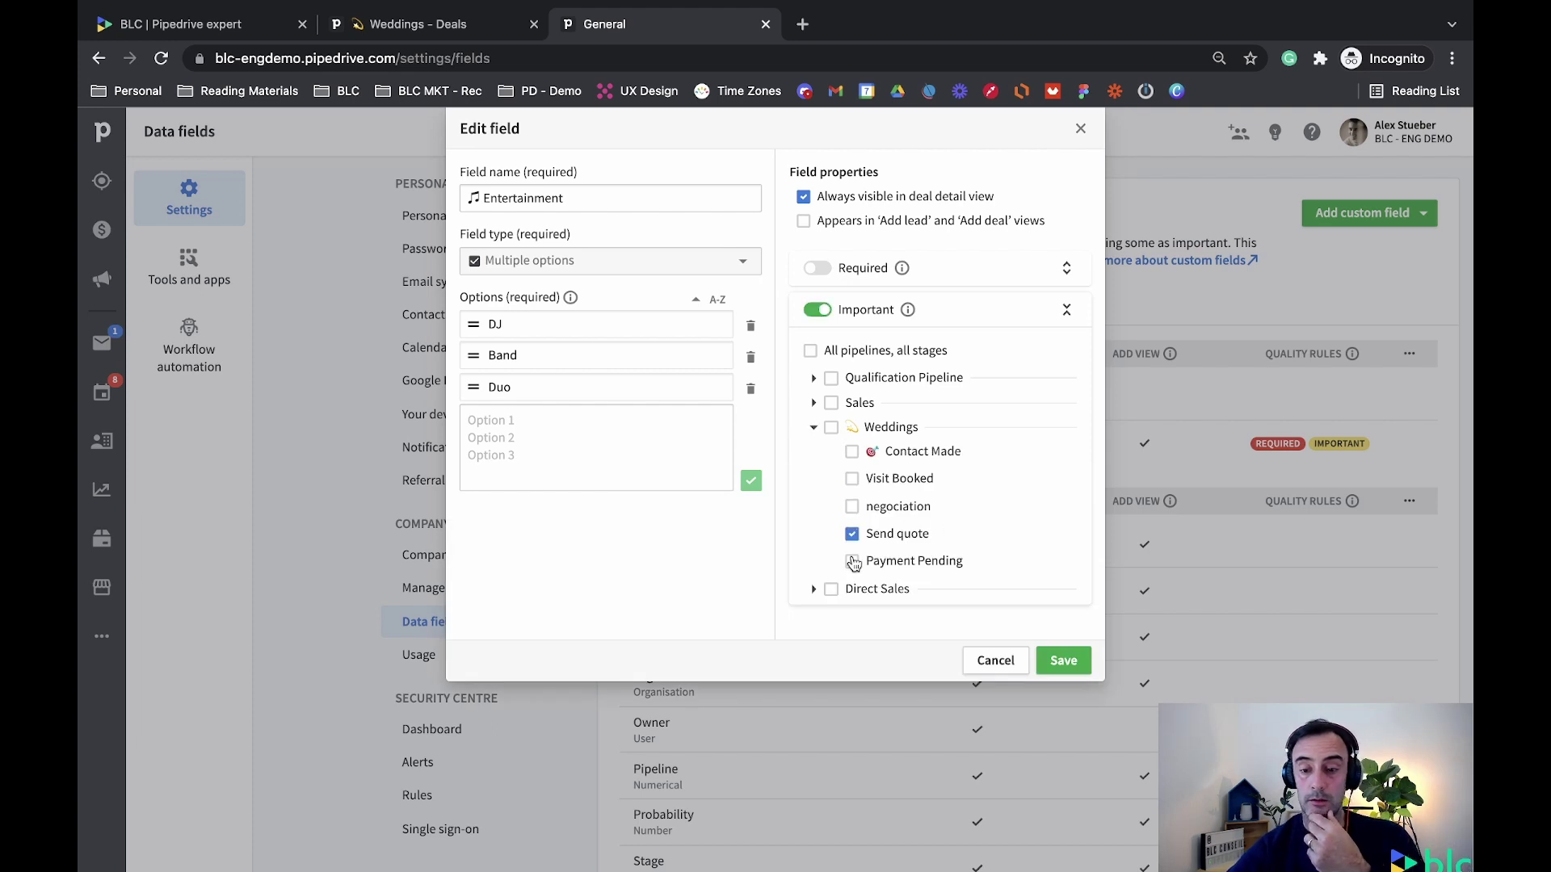
{"action": "left_click", "coordinate": [853, 561]}
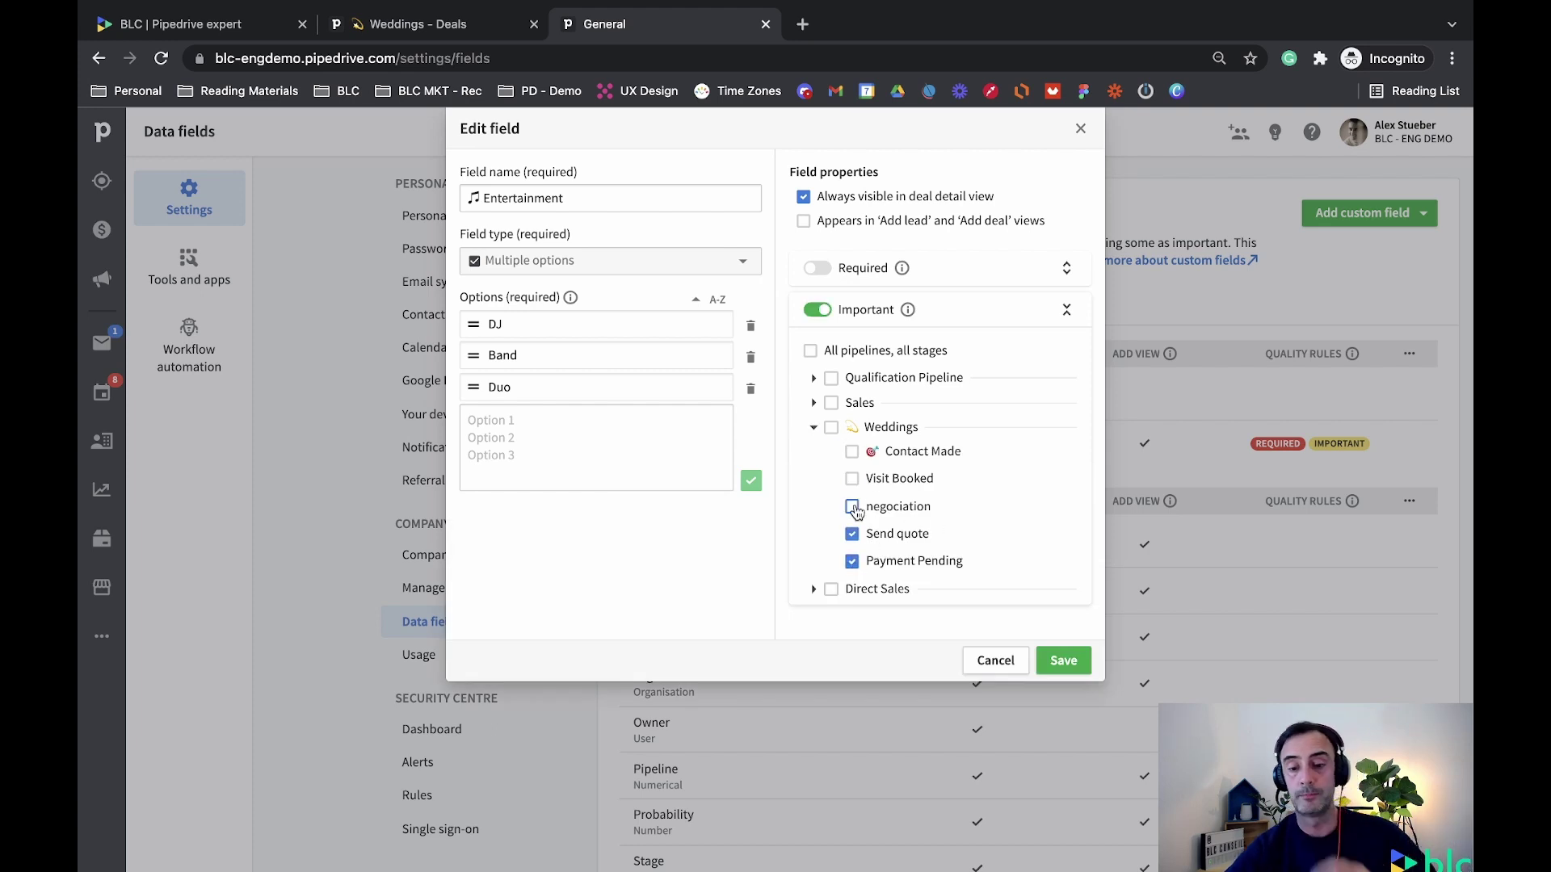
{"action": "left_click", "coordinate": [1052, 661]}
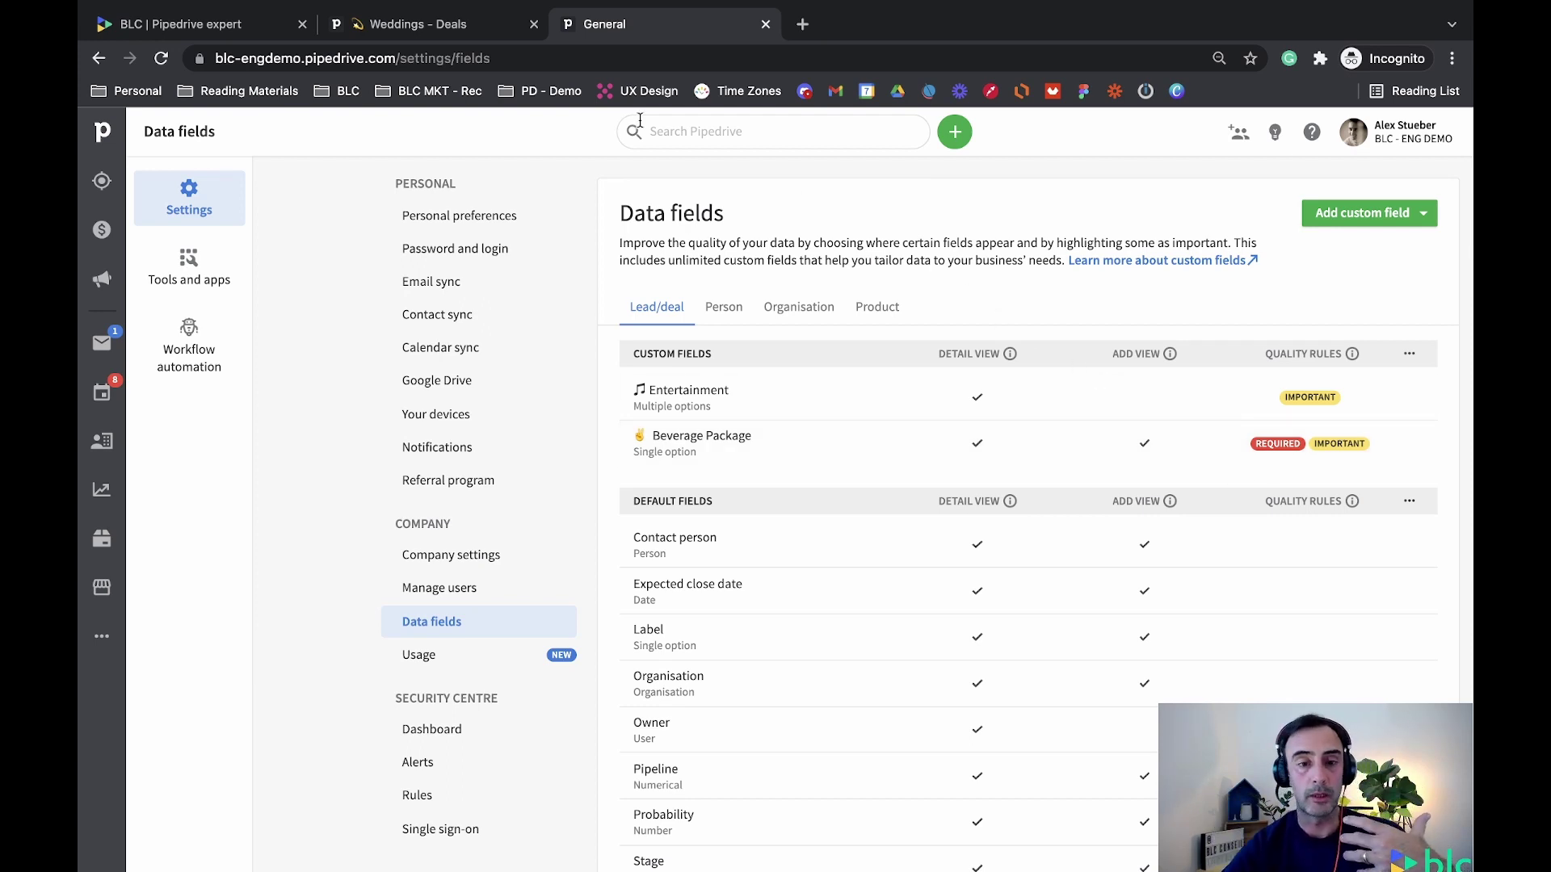
Switch to the Weddings deals board, reload it, and open the Monoprix - IM deal in the Visit Booked stage
{"action": "left_click", "coordinate": [427, 22]}
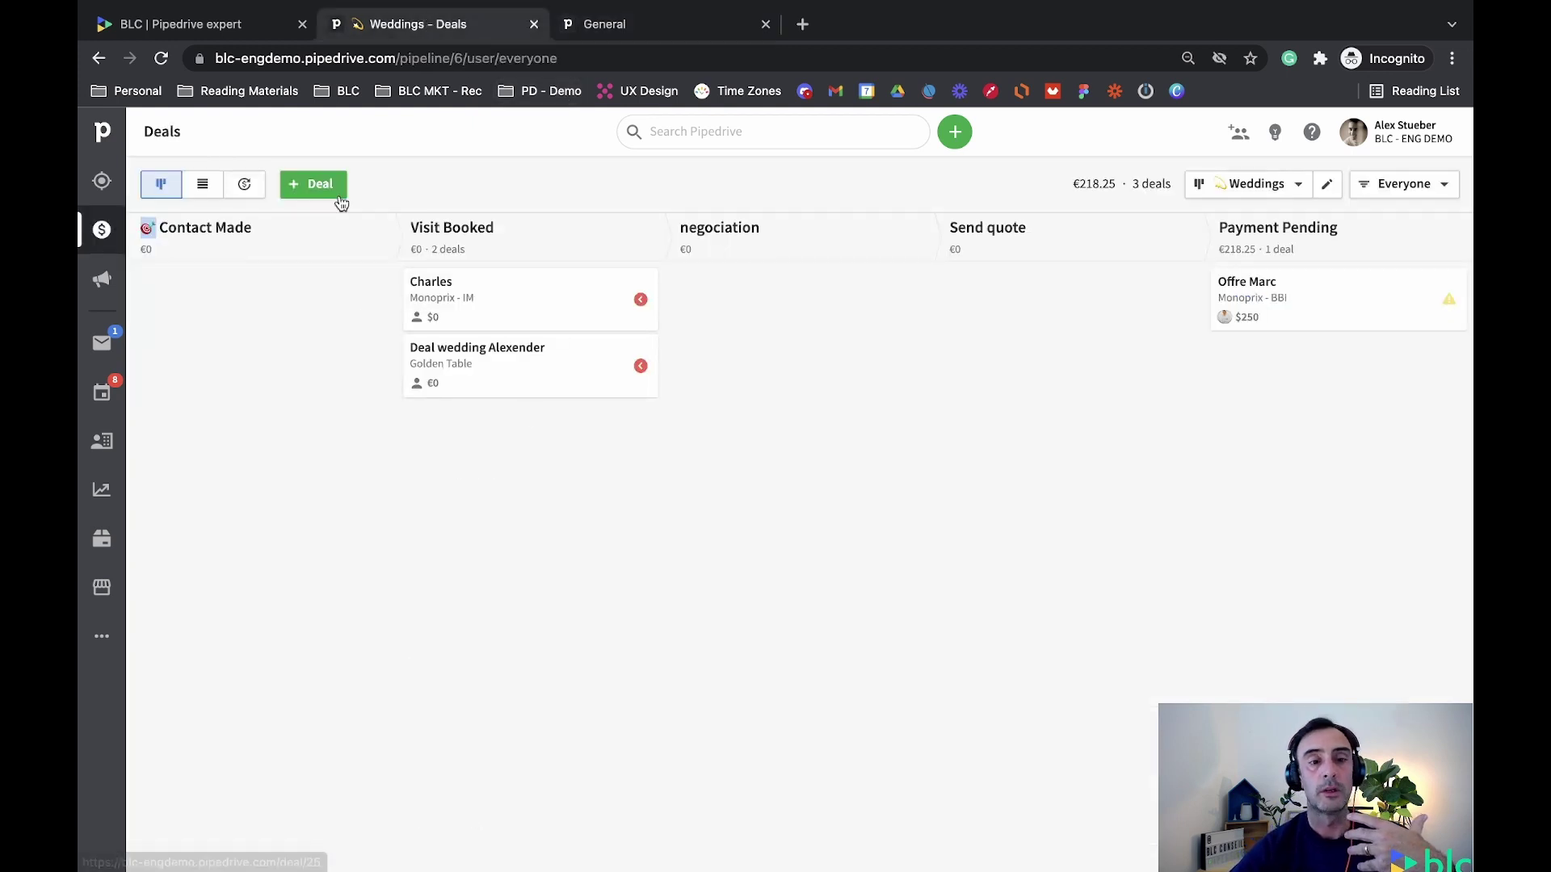
{"action": "left_click", "coordinate": [162, 63]}
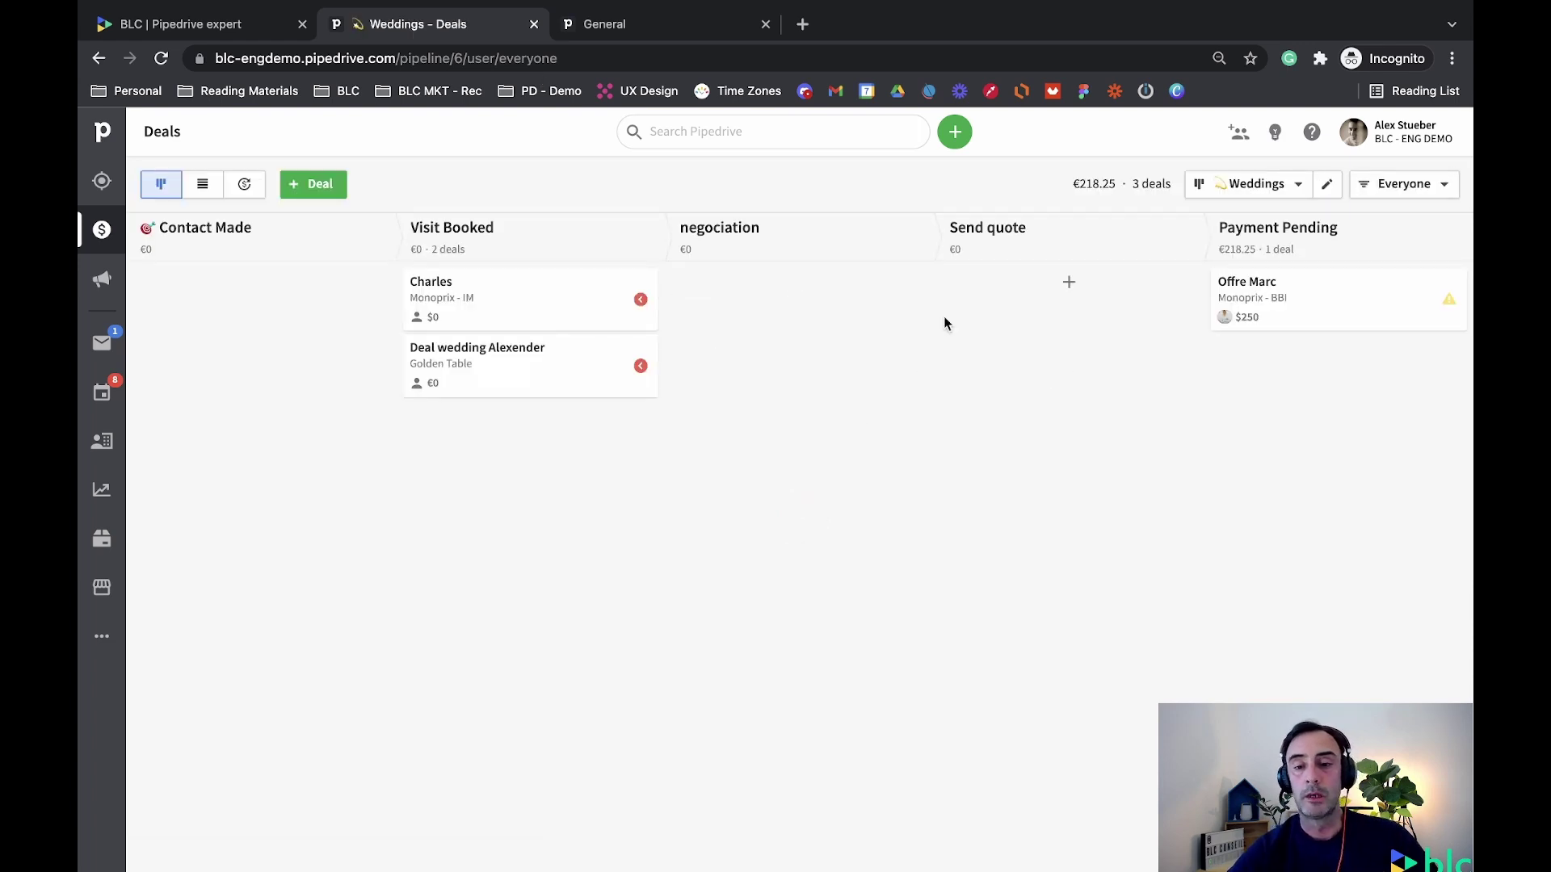
{"action": "left_click", "coordinate": [503, 311]}
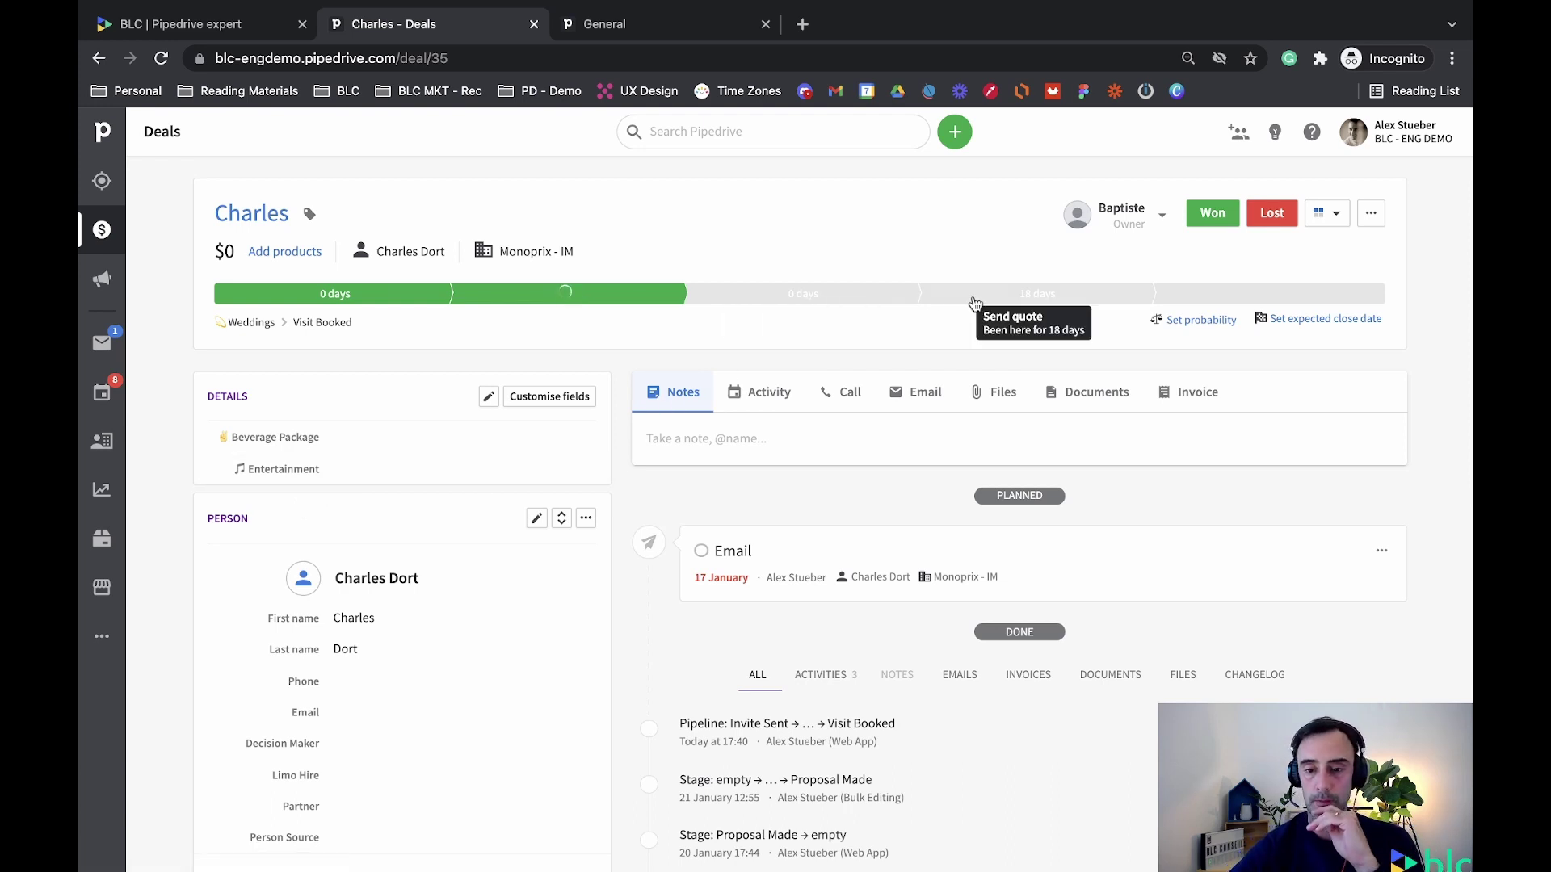
Move the deal to the Send quote stage, filling the required Beverage Package field with Pack 2, and save
{"action": "left_click", "coordinate": [975, 303]}
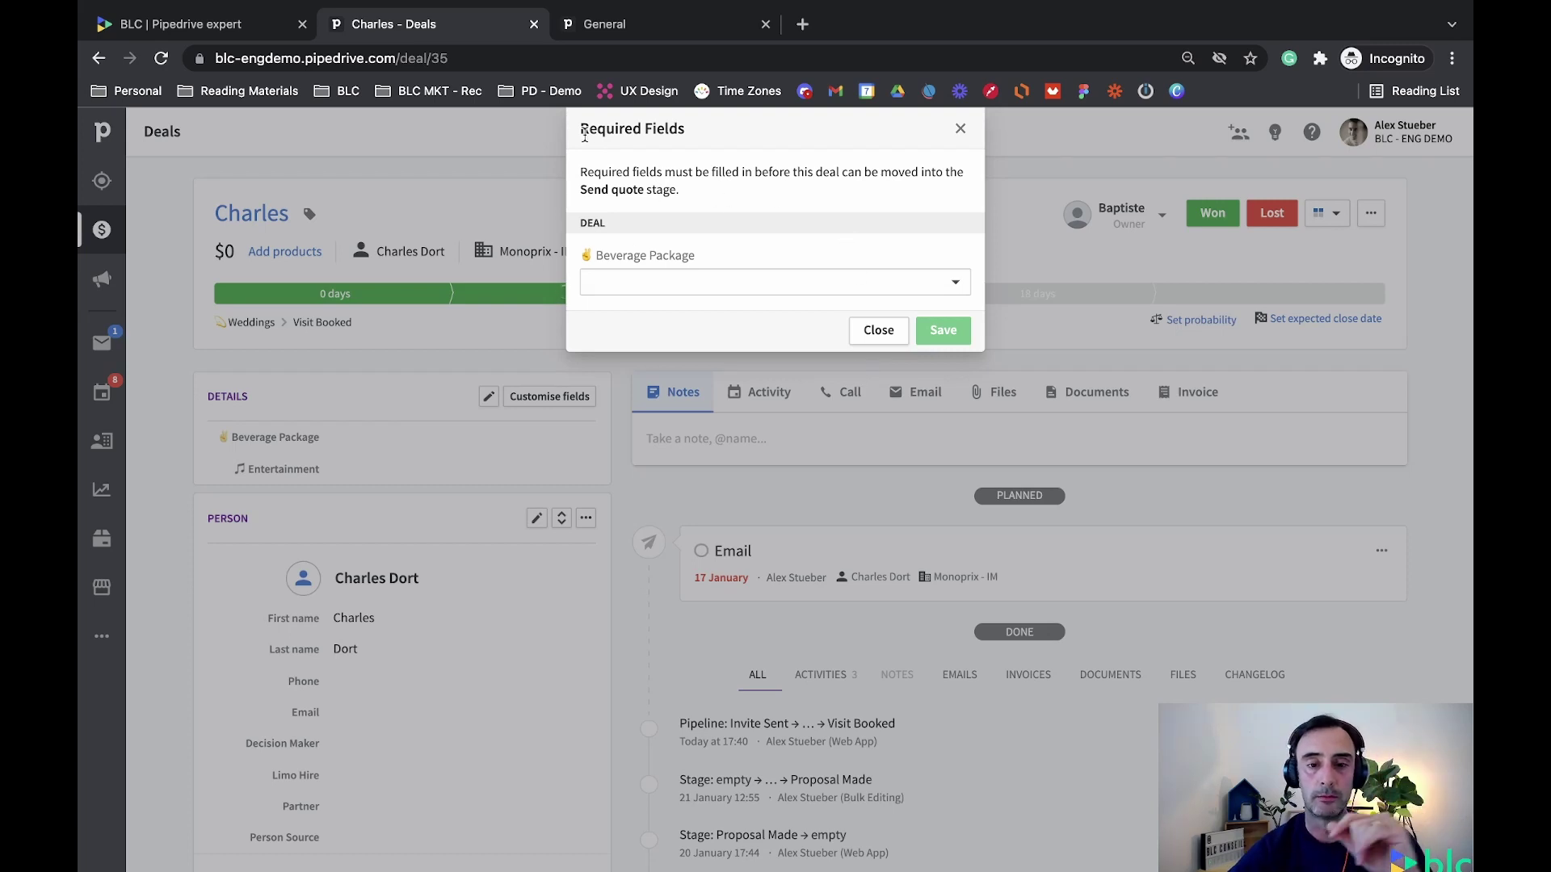
{"action": "left_click_drag", "start_coordinate": [580, 130], "coordinate": [696, 136]}
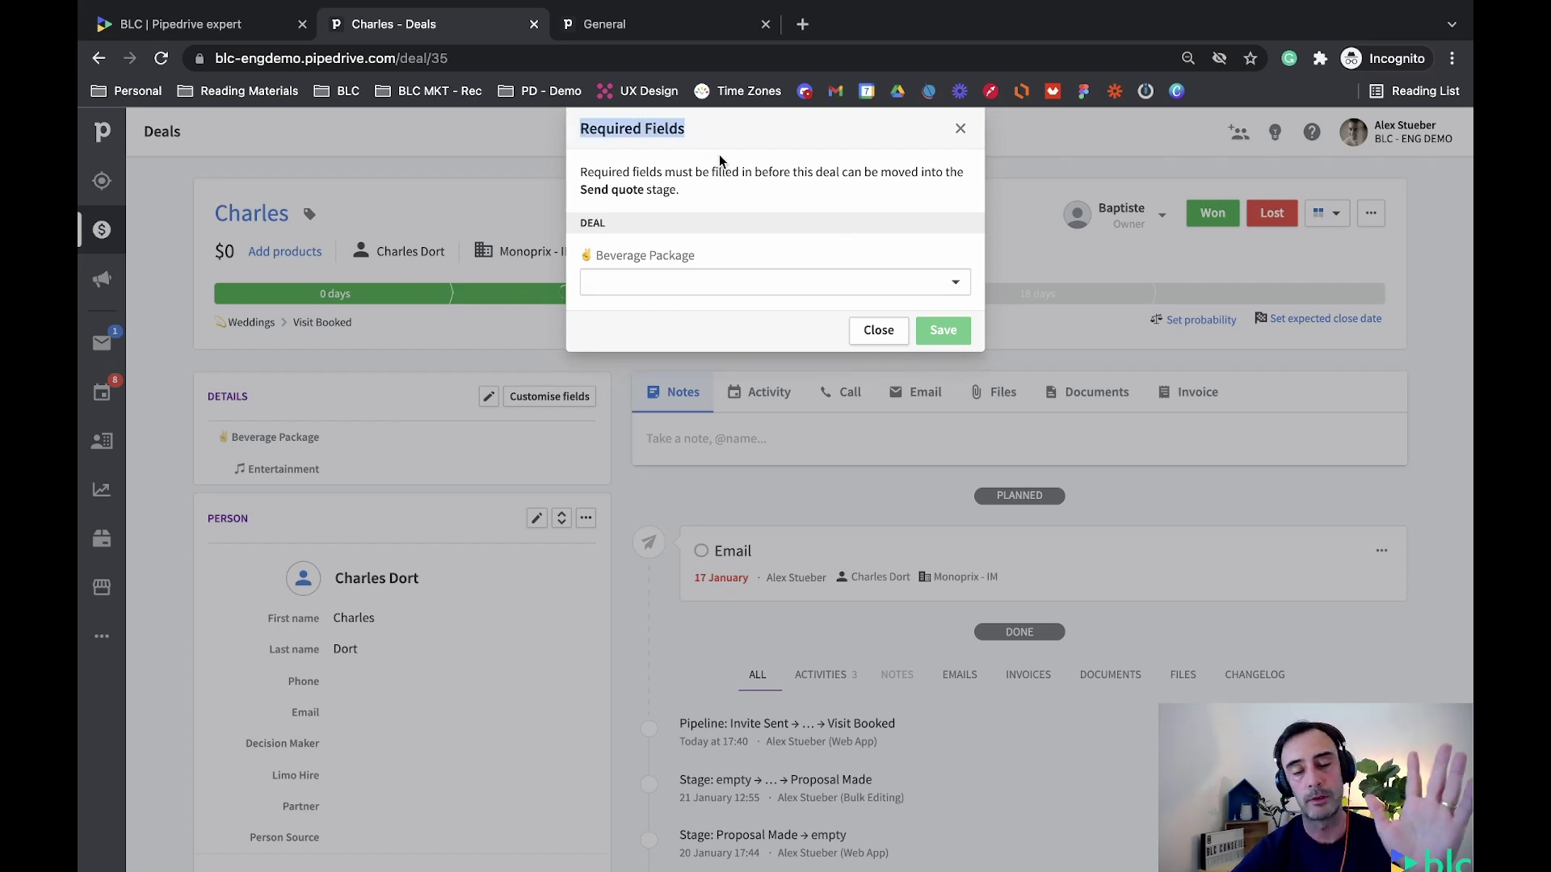
{"action": "left_click", "coordinate": [691, 285]}
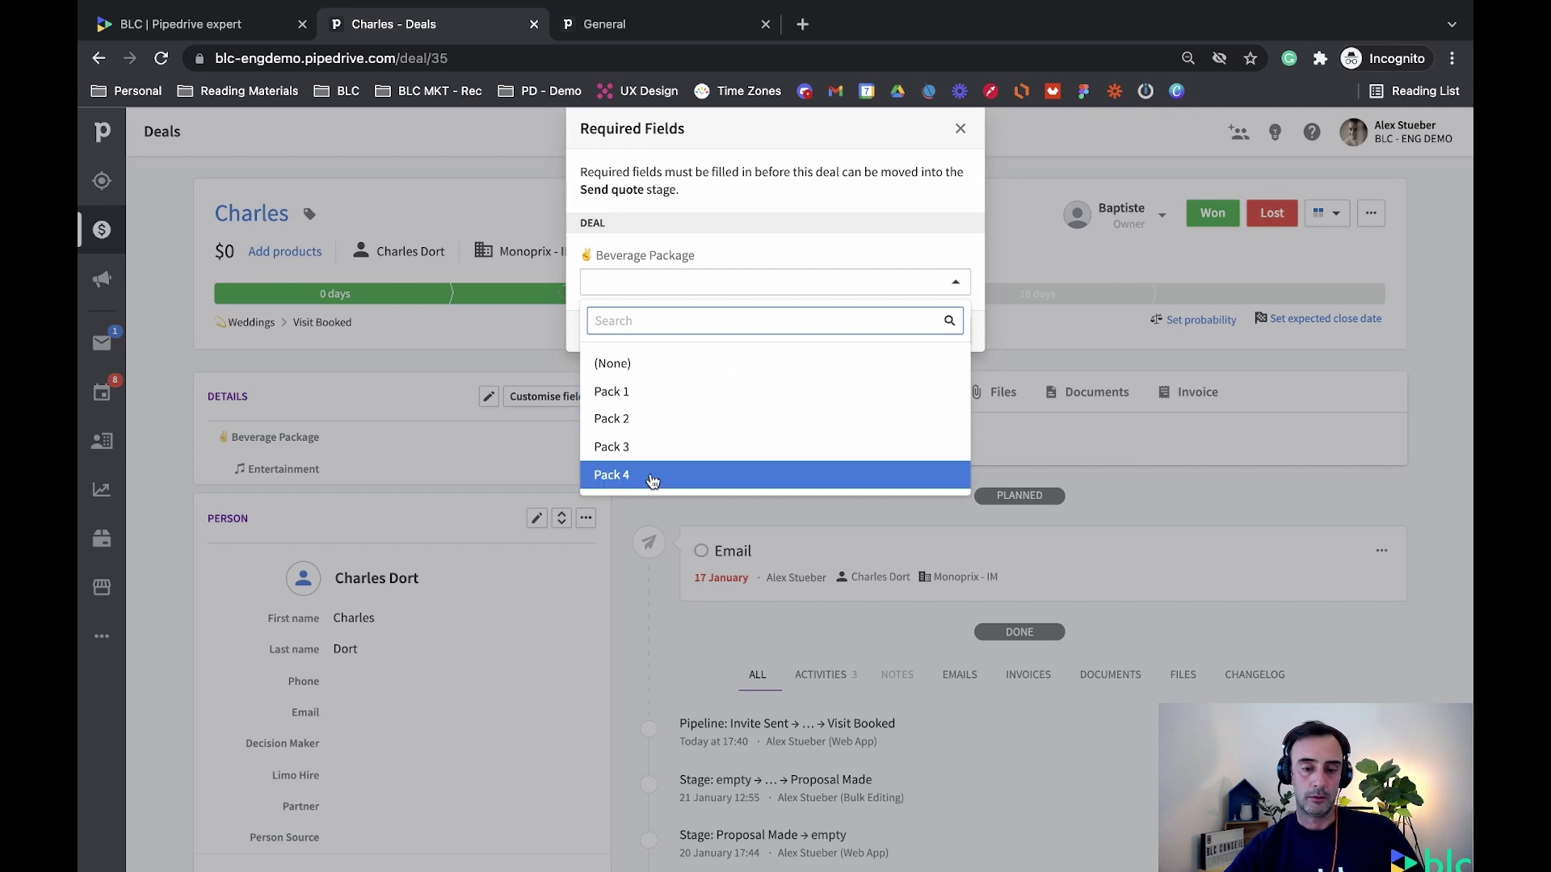
{"action": "left_click", "coordinate": [655, 419]}
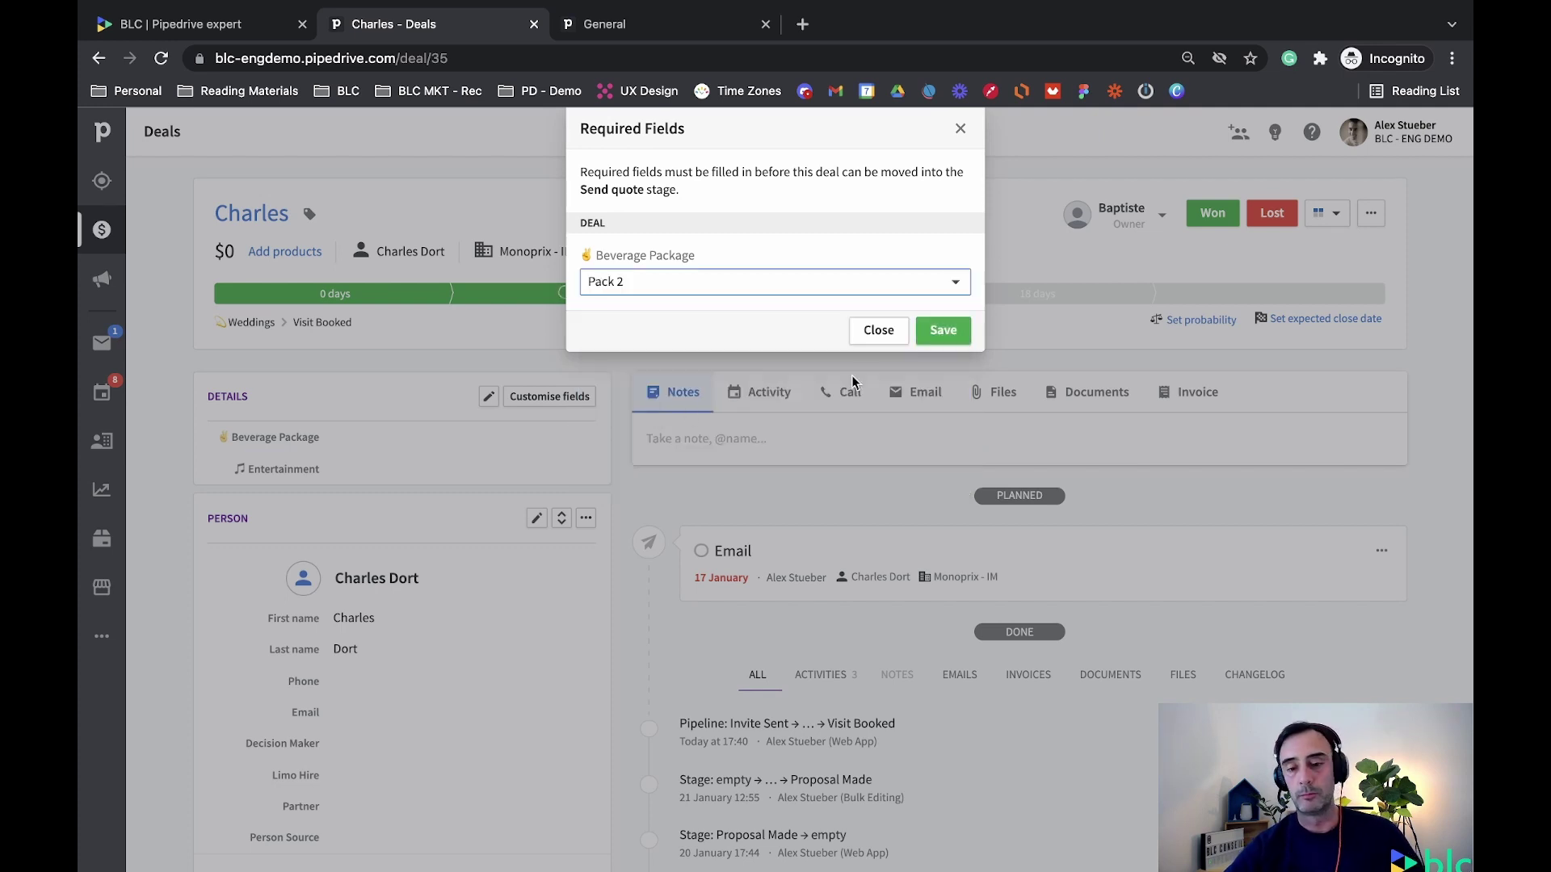
{"action": "left_click", "coordinate": [941, 331]}
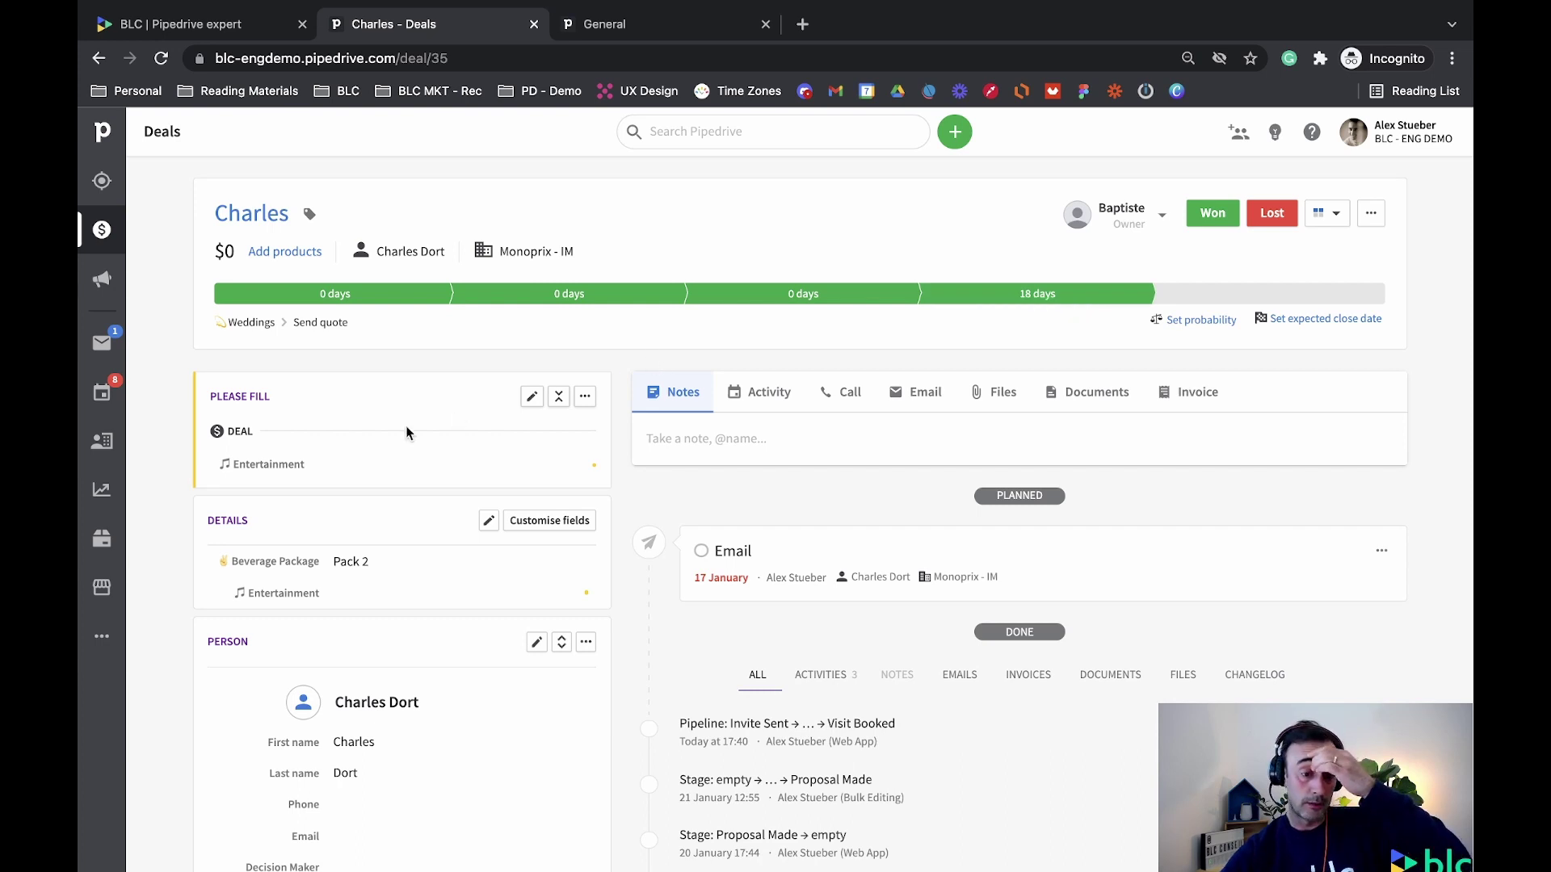
Set the deal's important Entertainment field to Band, save it, and return to the Weddings board
{"action": "mouse_move", "coordinate": [267, 477]}
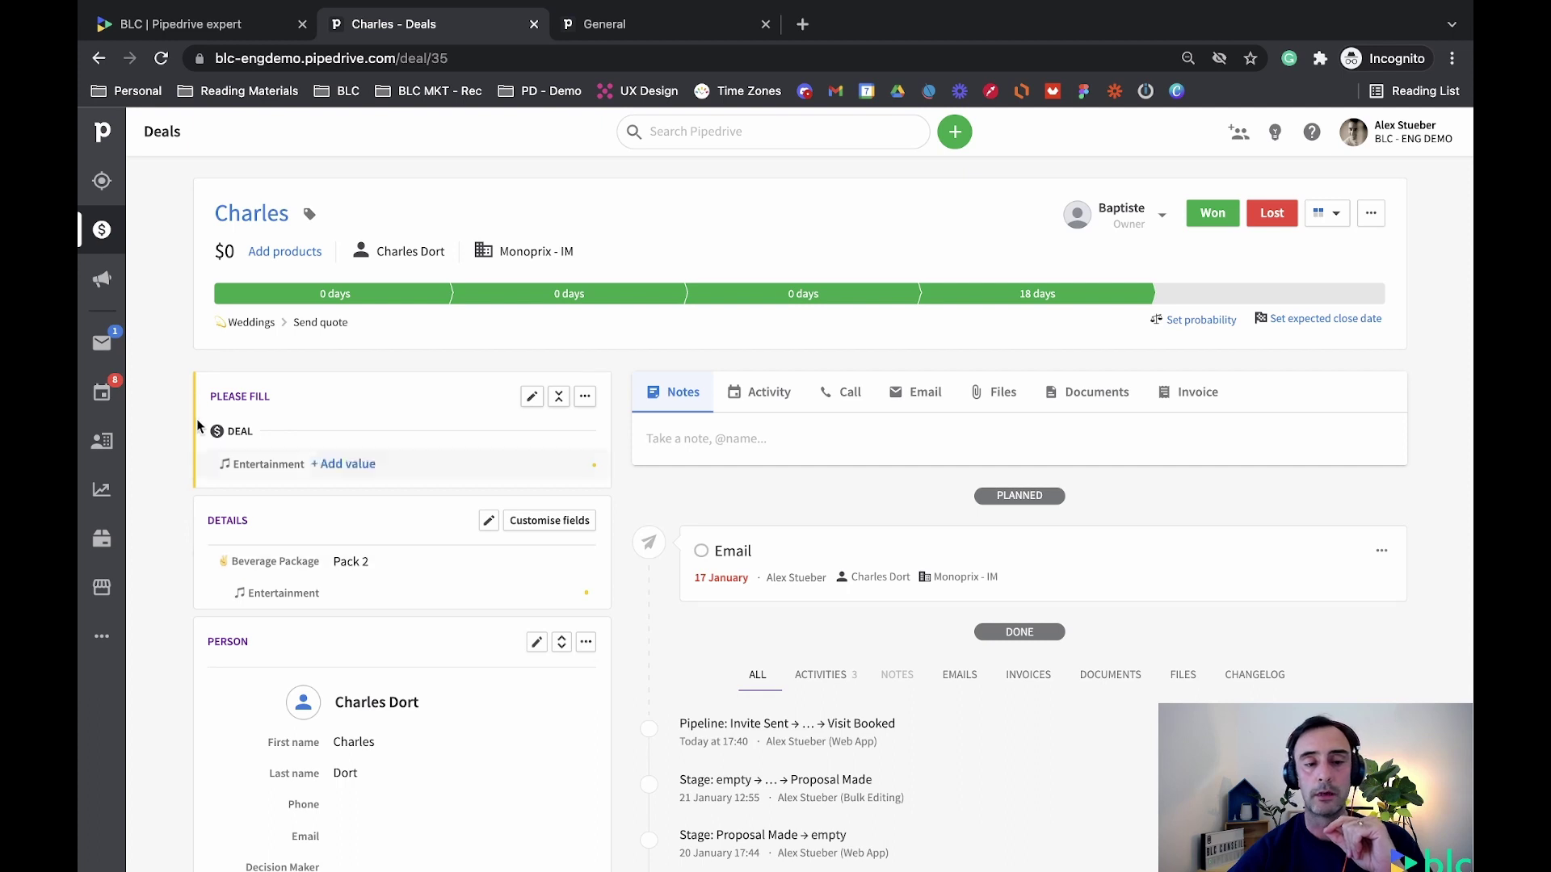
{"action": "left_click", "coordinate": [558, 397]}
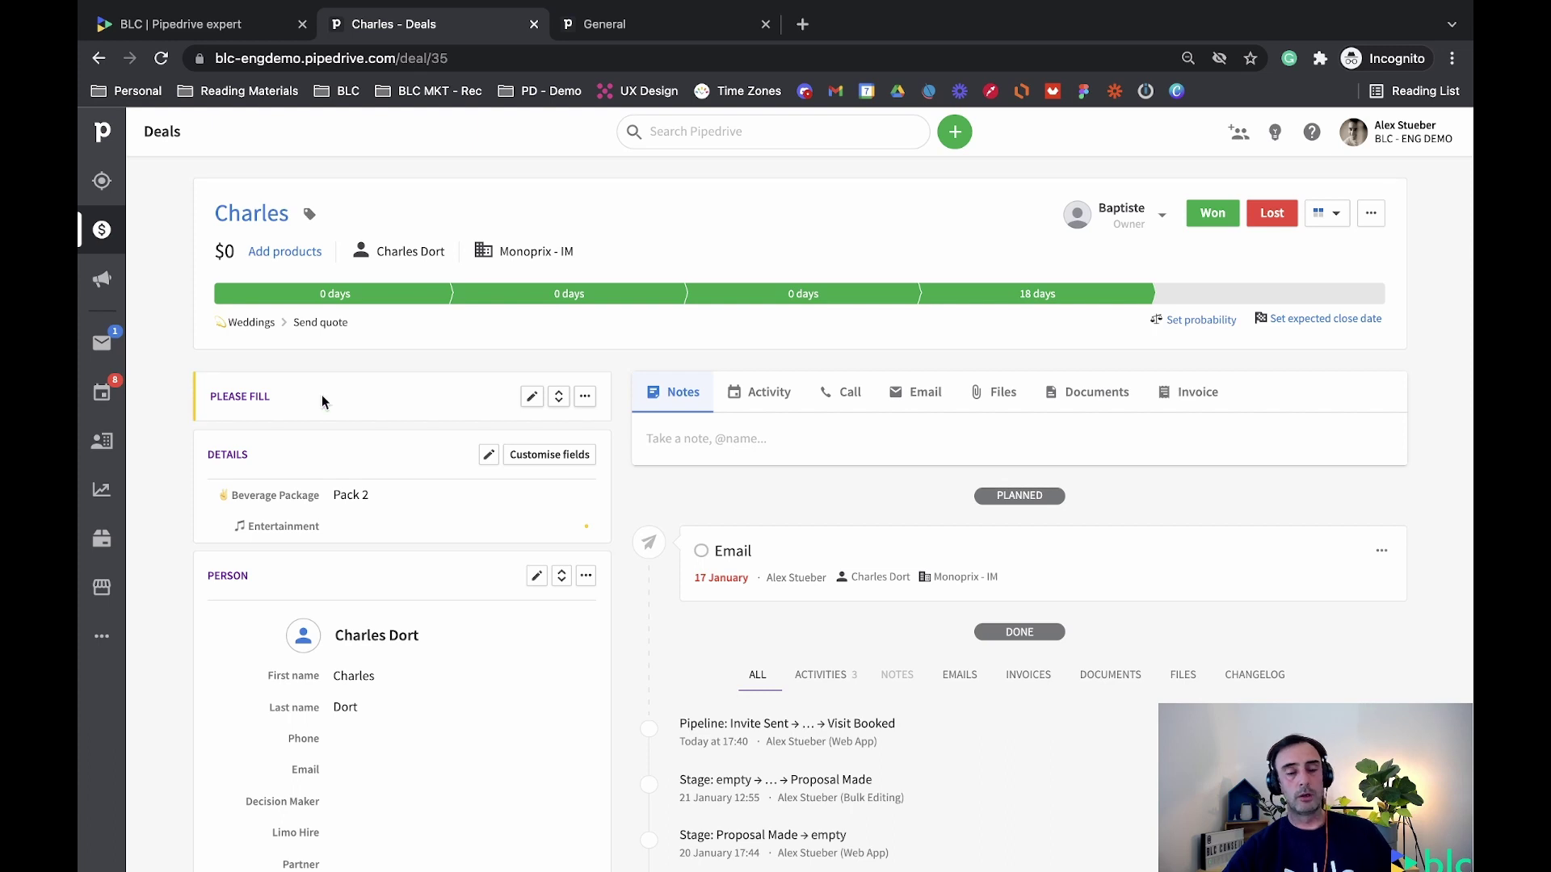
{"action": "left_click", "coordinate": [559, 396]}
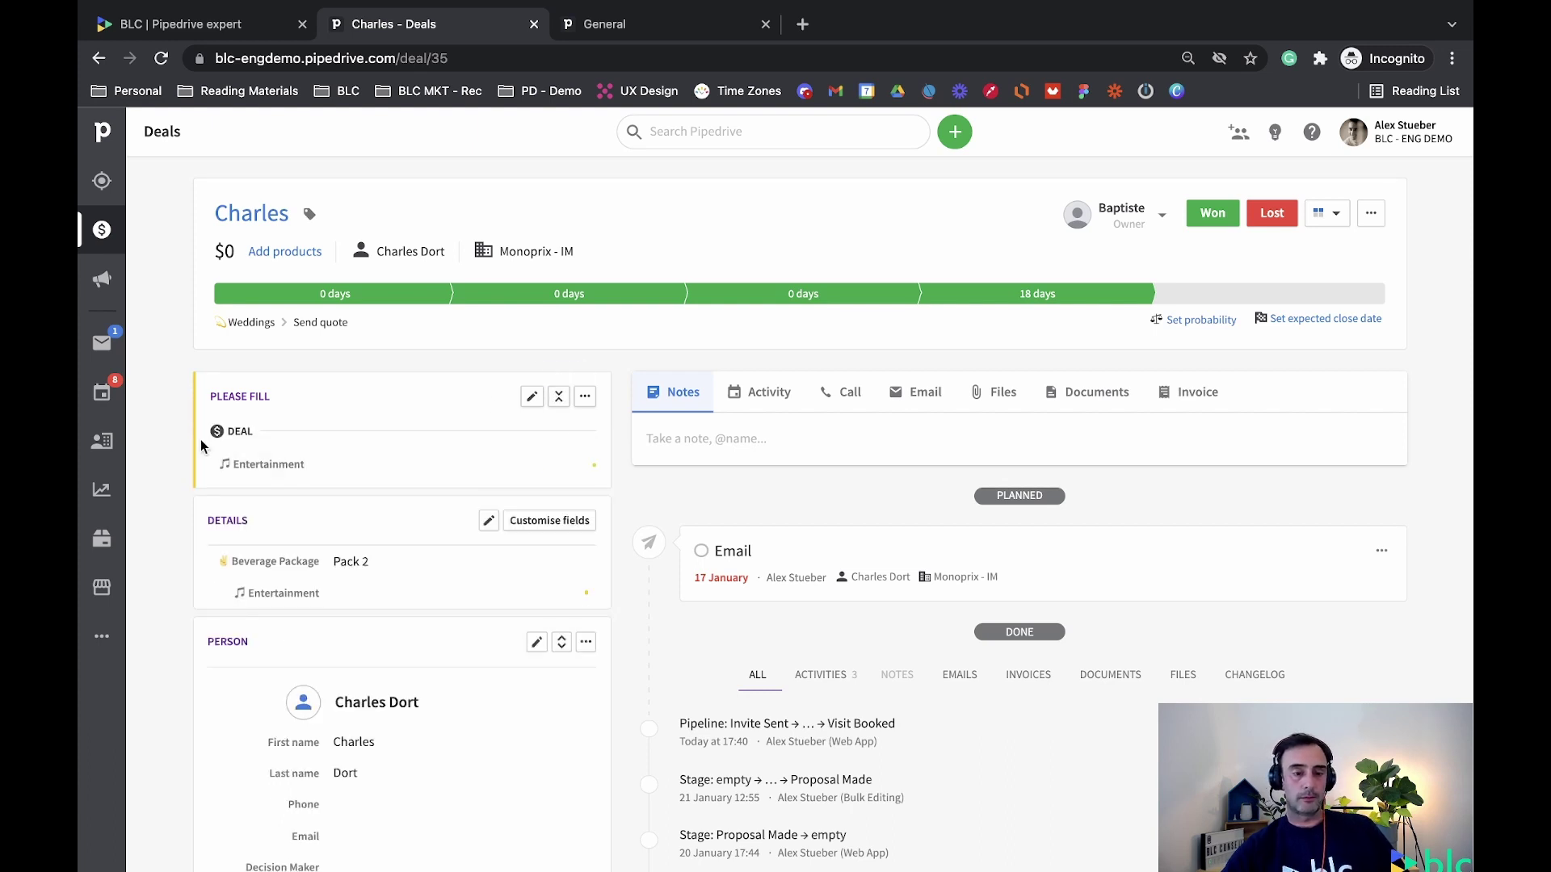
{"action": "mouse_move", "coordinate": [357, 468]}
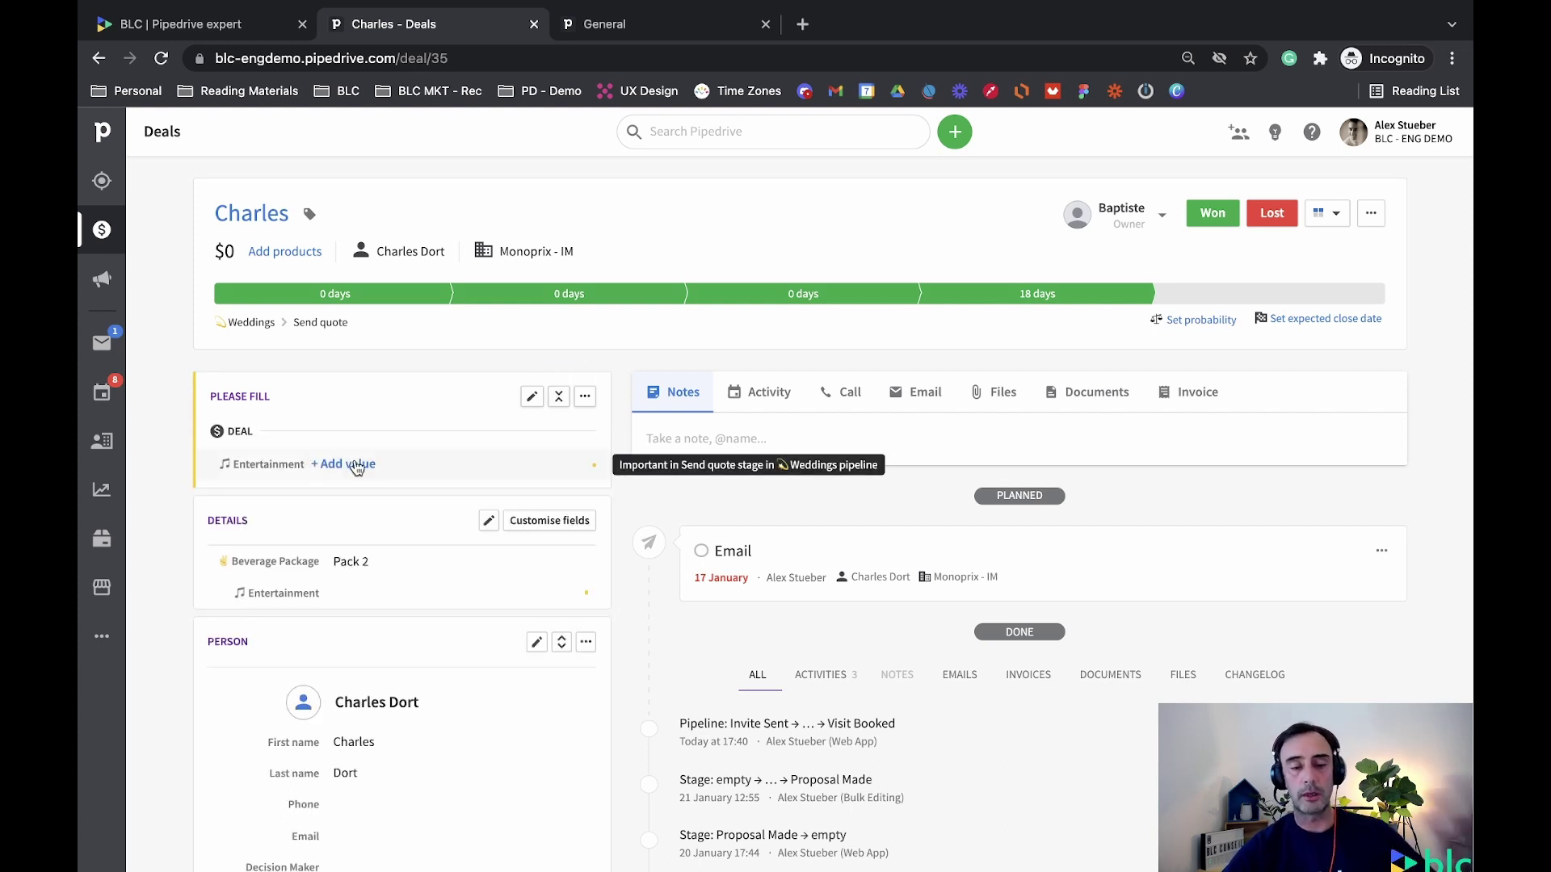
{"action": "left_click", "coordinate": [357, 466]}
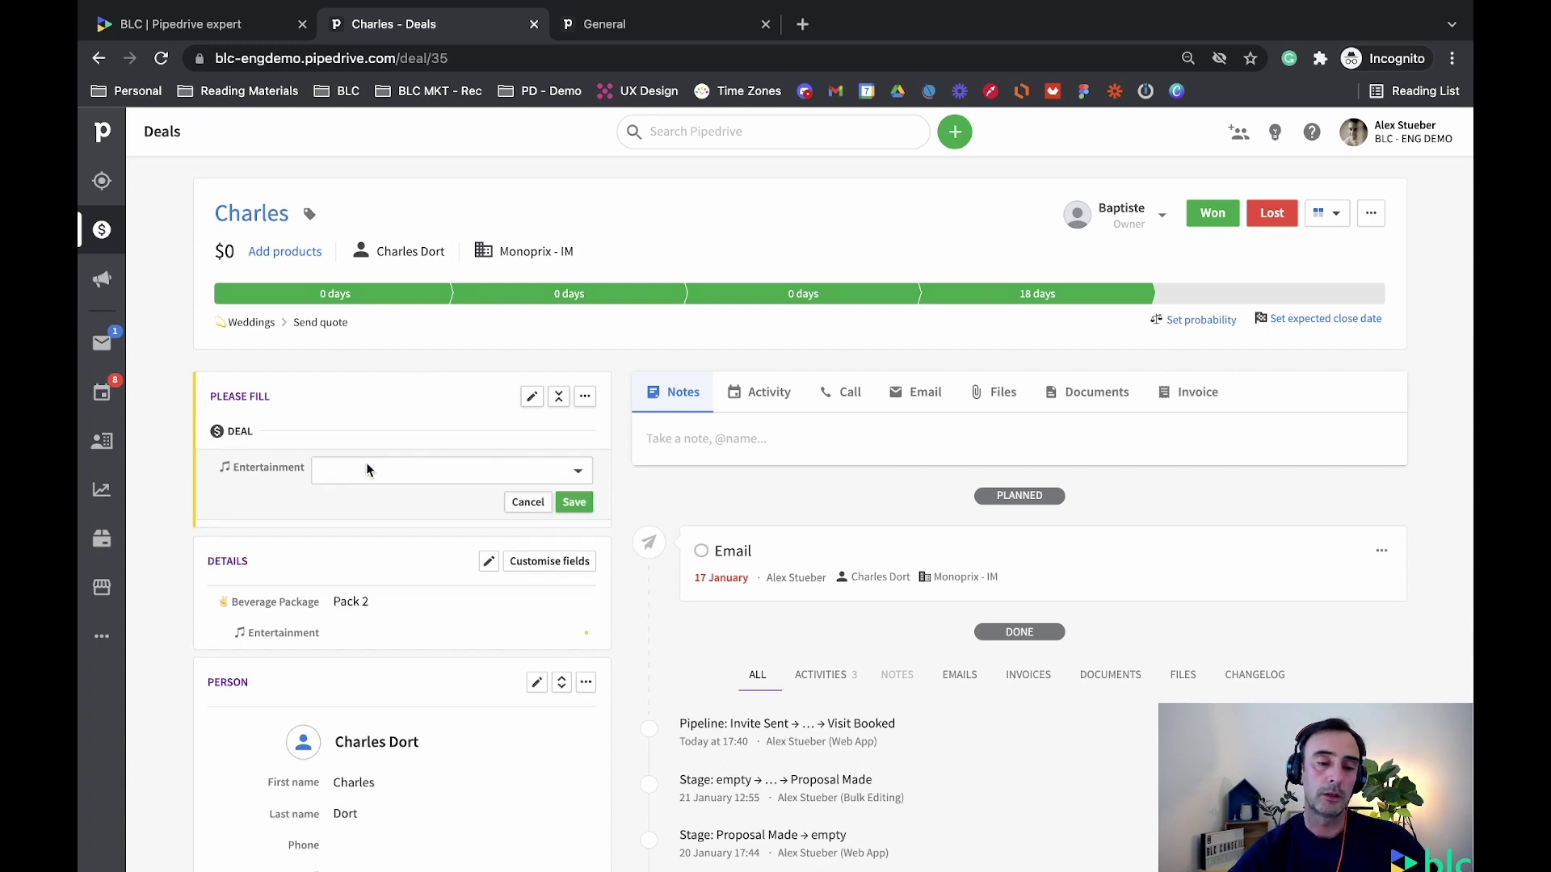
{"action": "left_click", "coordinate": [367, 470]}
{"action": "left_click", "coordinate": [372, 580]}
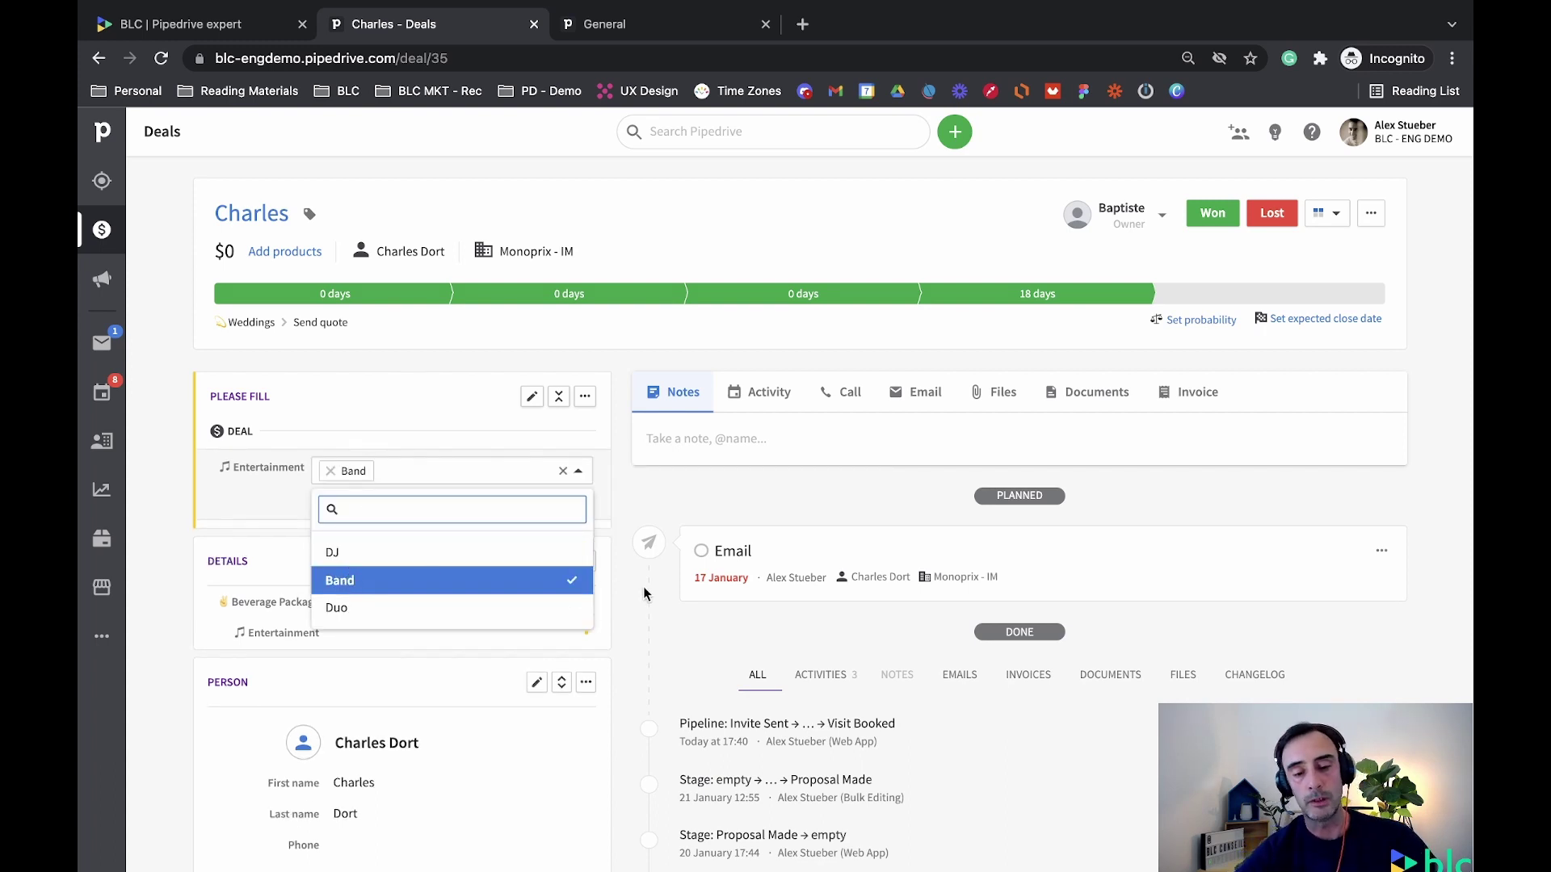
{"action": "left_click", "coordinate": [628, 580]}
{"action": "left_click", "coordinate": [569, 505]}
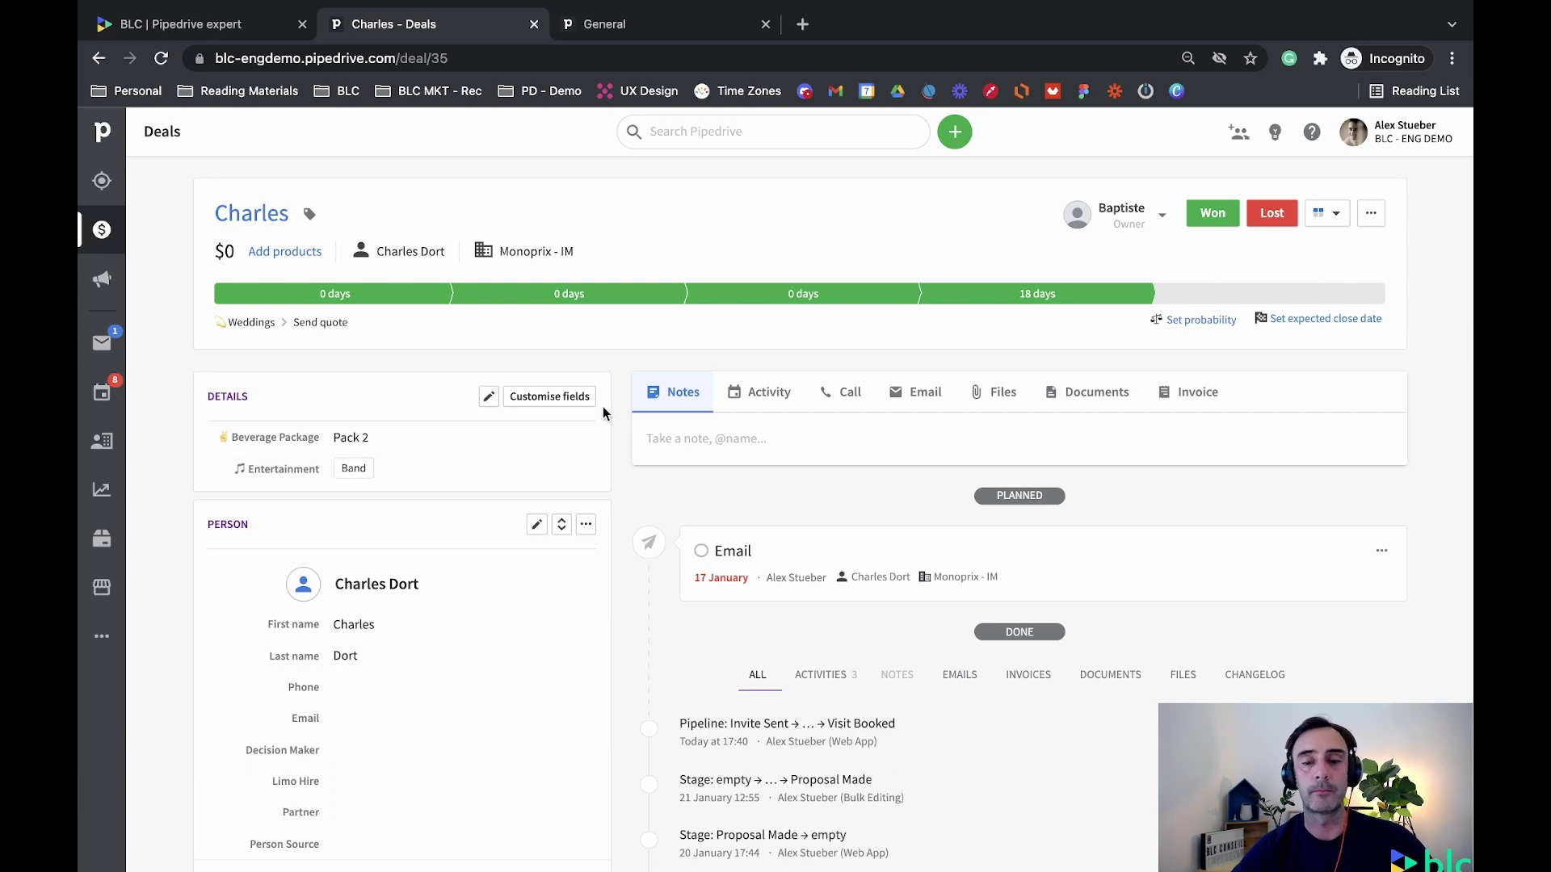
{"action": "left_click", "coordinate": [101, 230]}
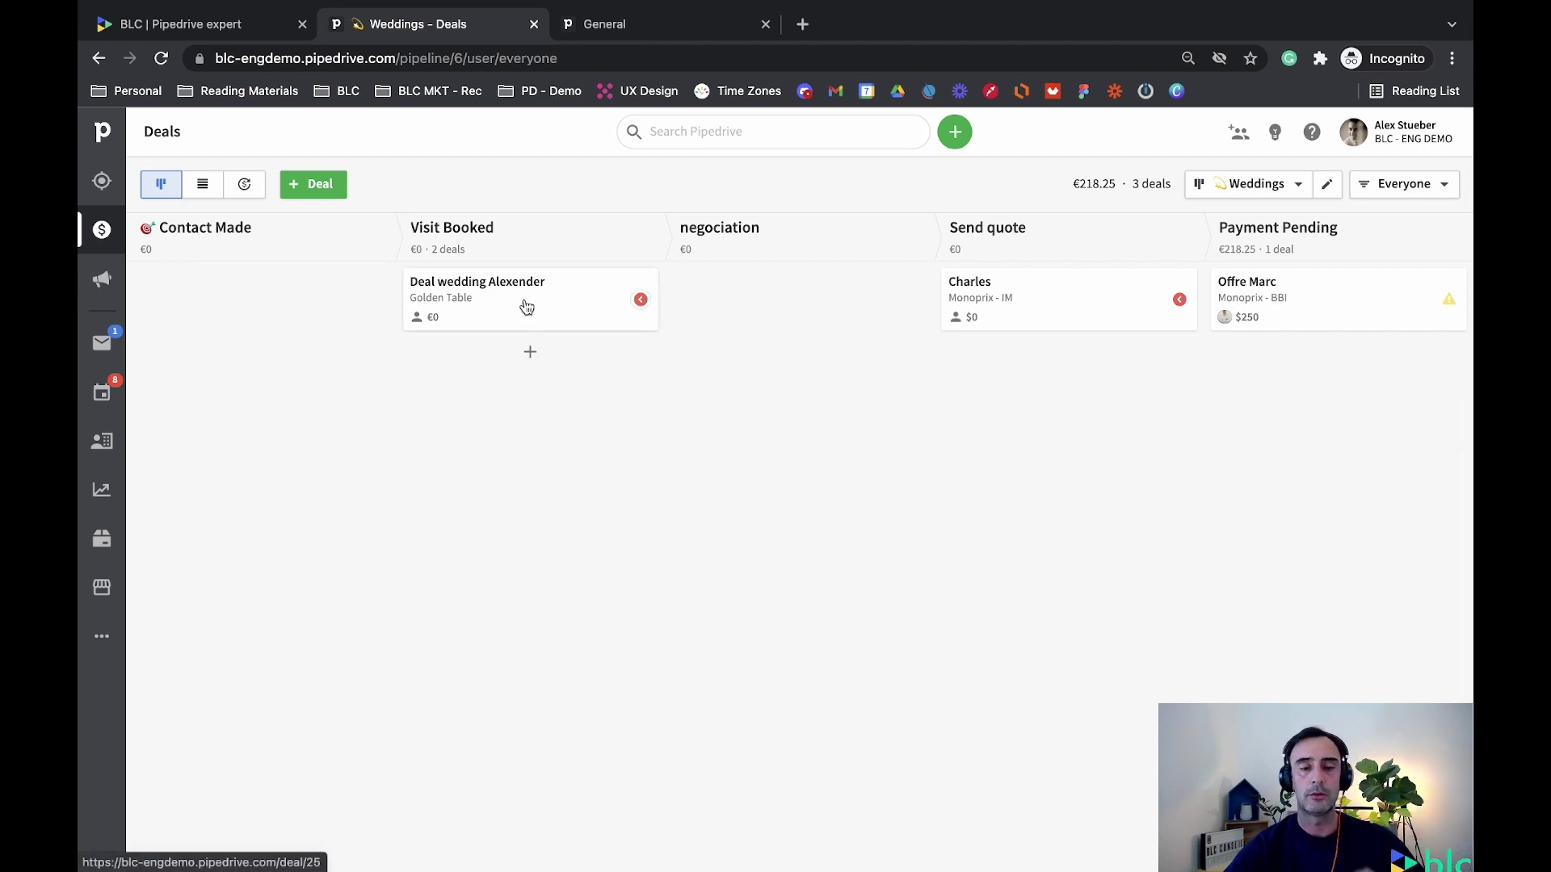
Try to move the Golden Table deal from Visit Booked to Send quote without filling in its required field
{"action": "left_click_drag", "start_coordinate": [526, 306], "coordinate": [1034, 375]}
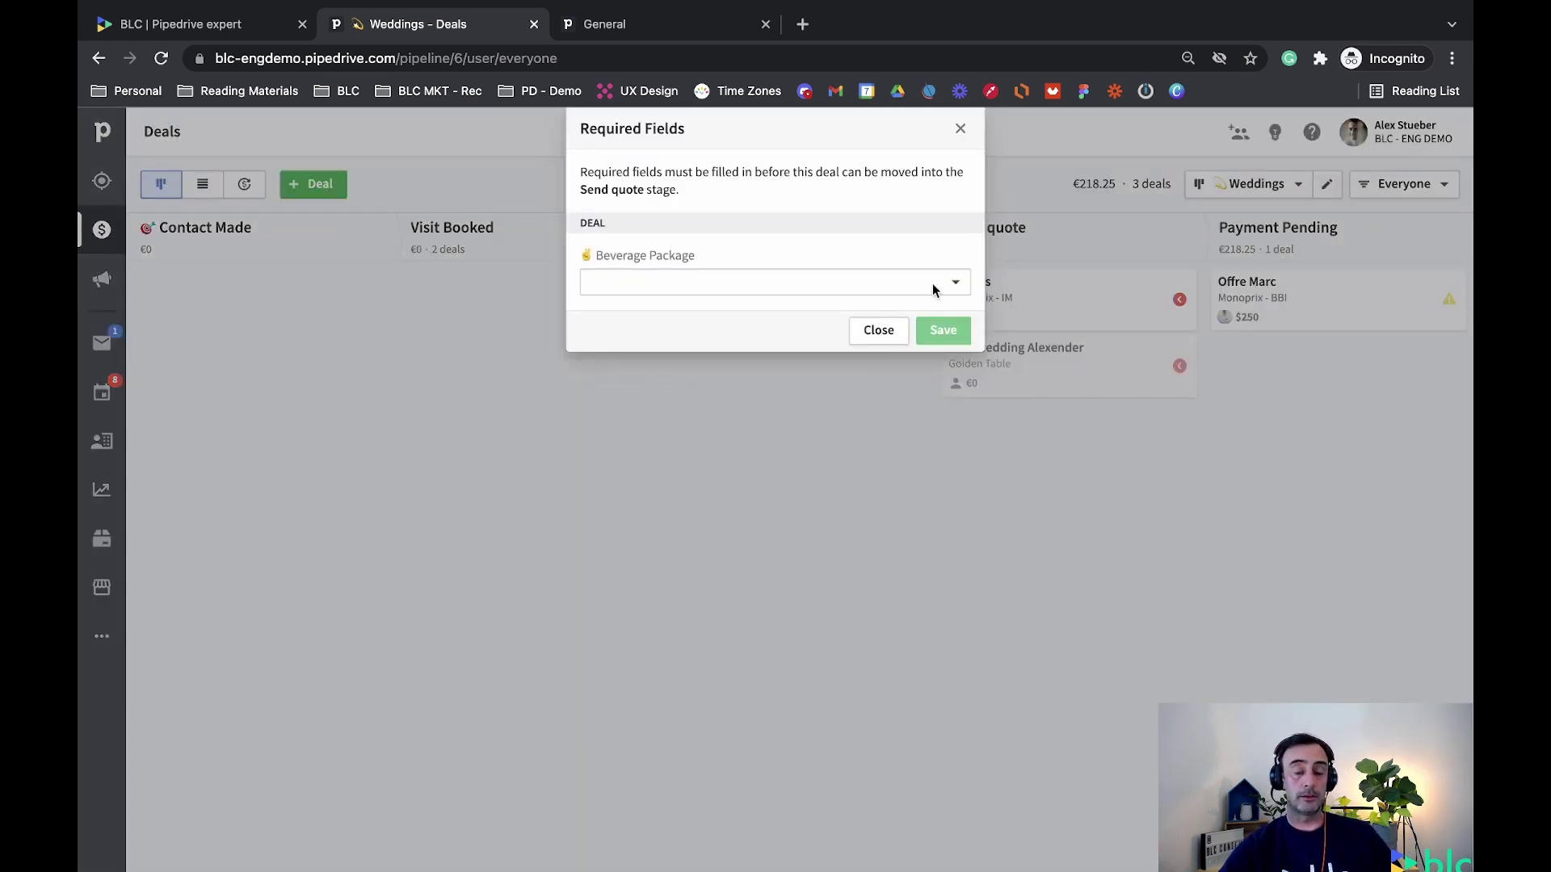
{"action": "left_click", "coordinate": [874, 331]}
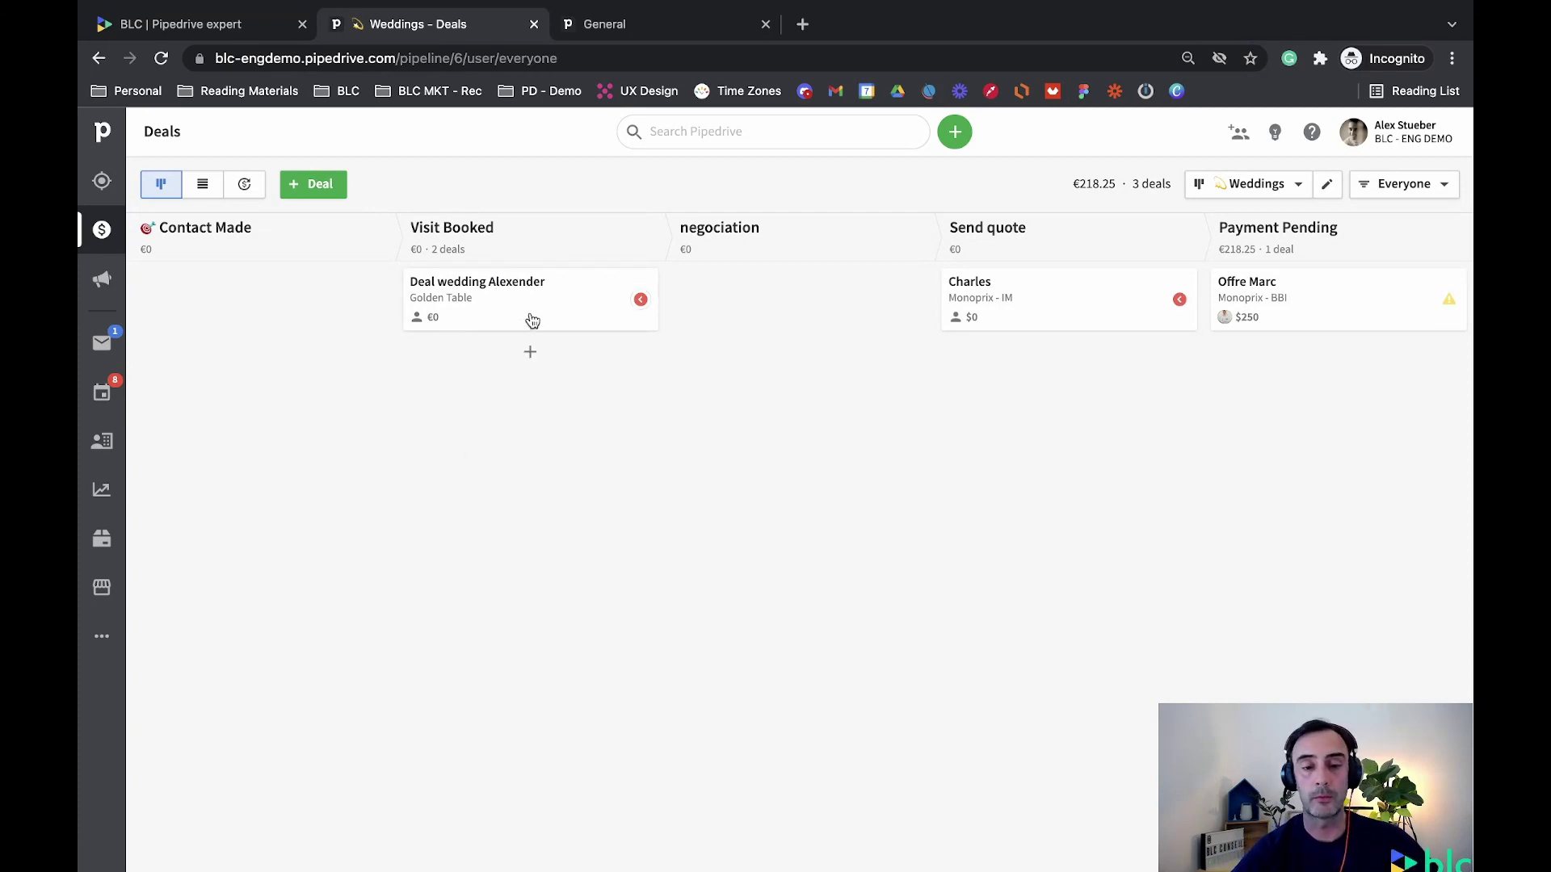
Move the Golden Table deal from the Weddings pipeline to the Proposal Made stage of Direct Sales, and display the Direct Sales board
{"action": "left_click_drag", "start_coordinate": [530, 306], "coordinate": [1292, 844]}
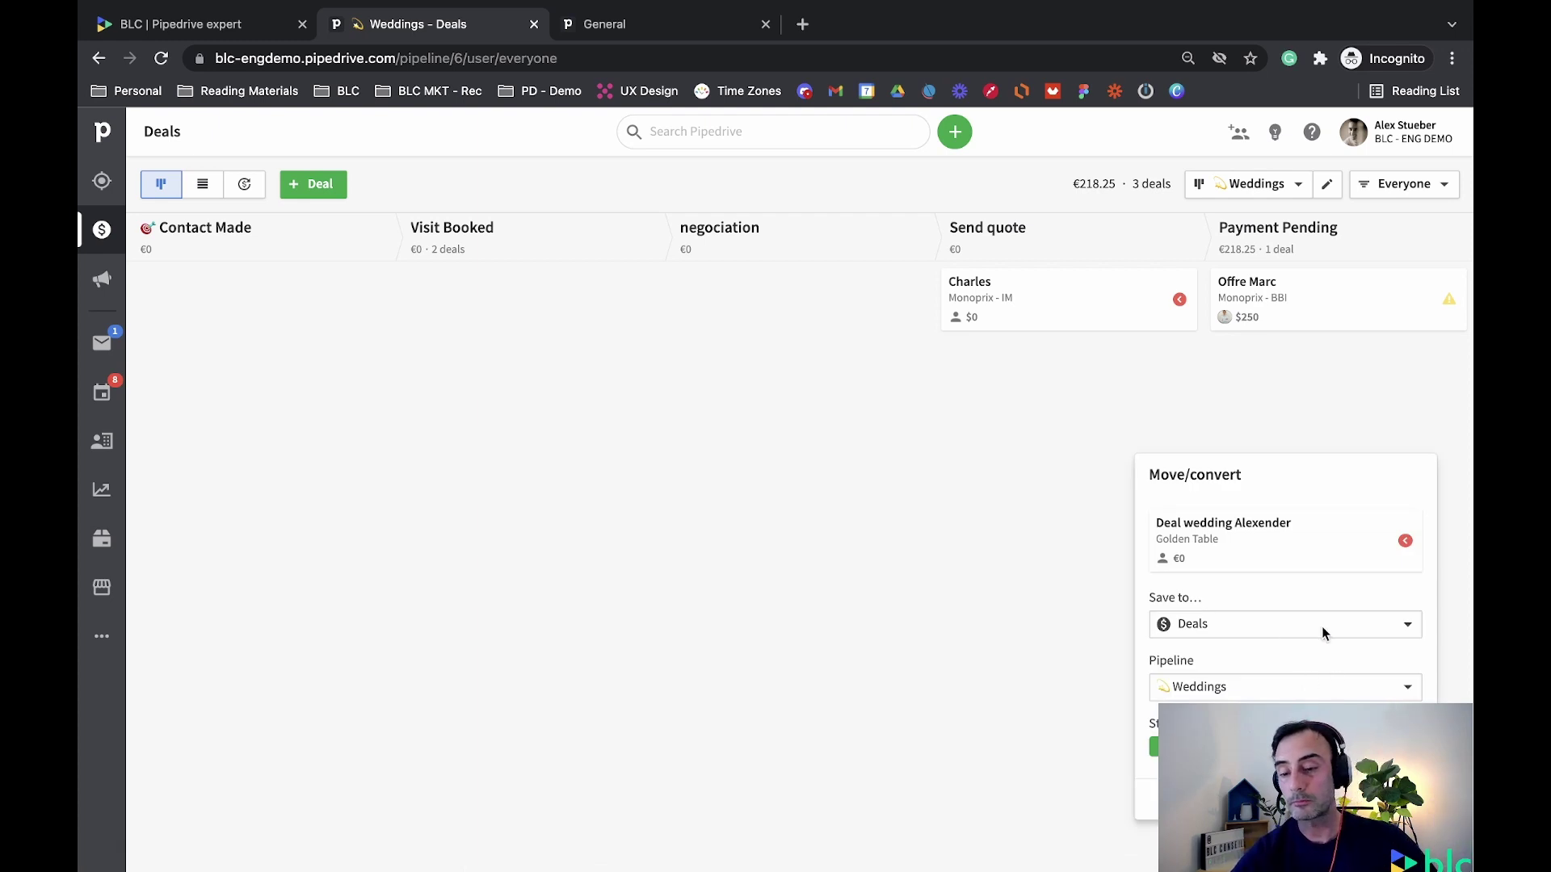
{"action": "left_click", "coordinate": [1326, 689]}
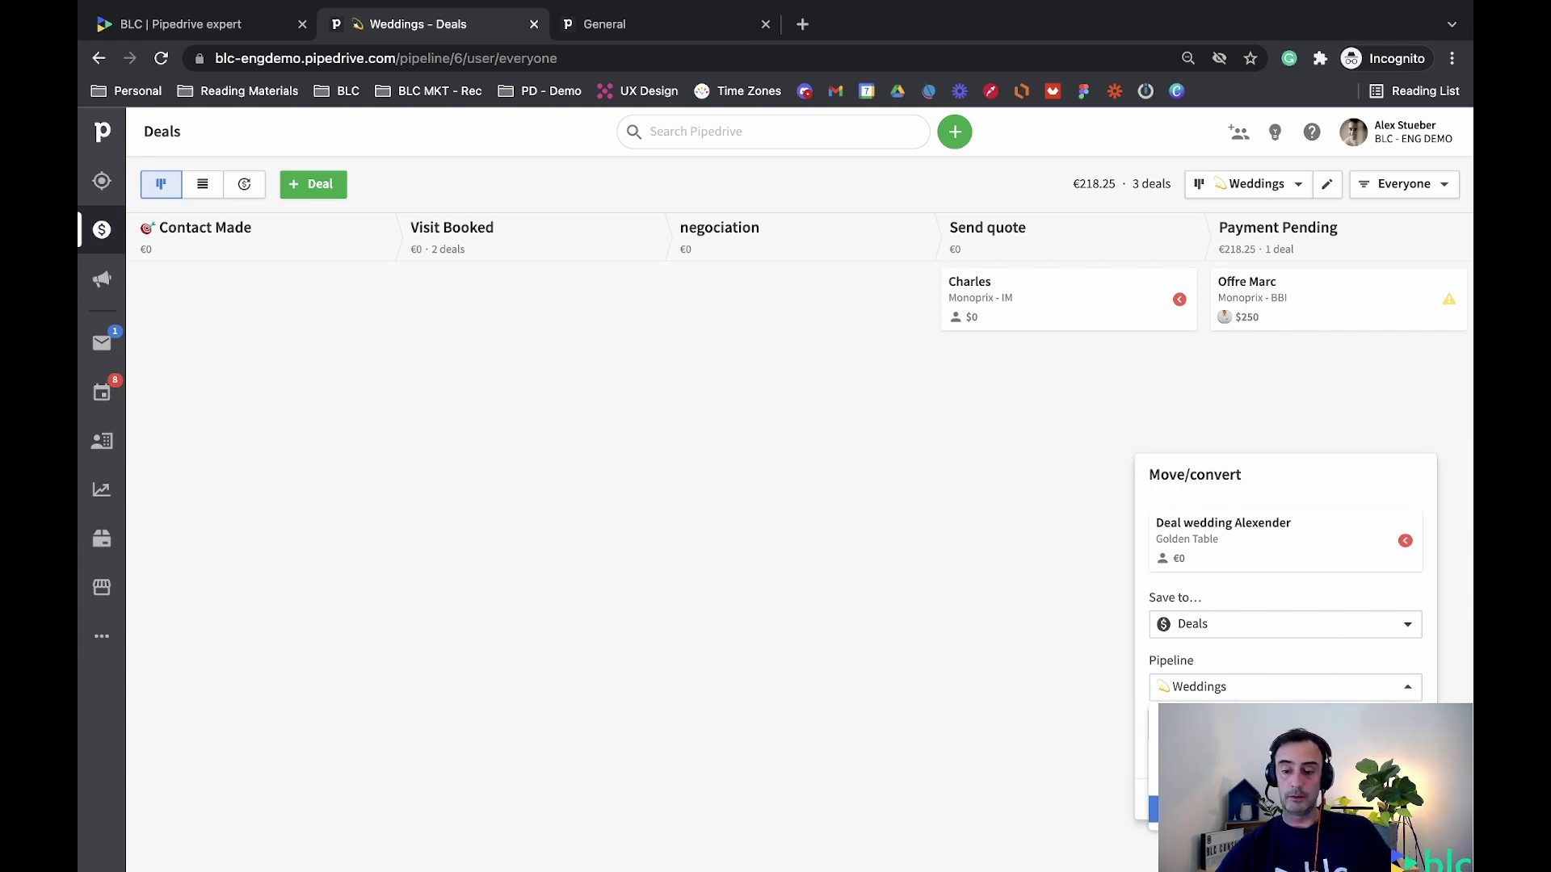
{"action": "left_click", "coordinate": [1293, 808]}
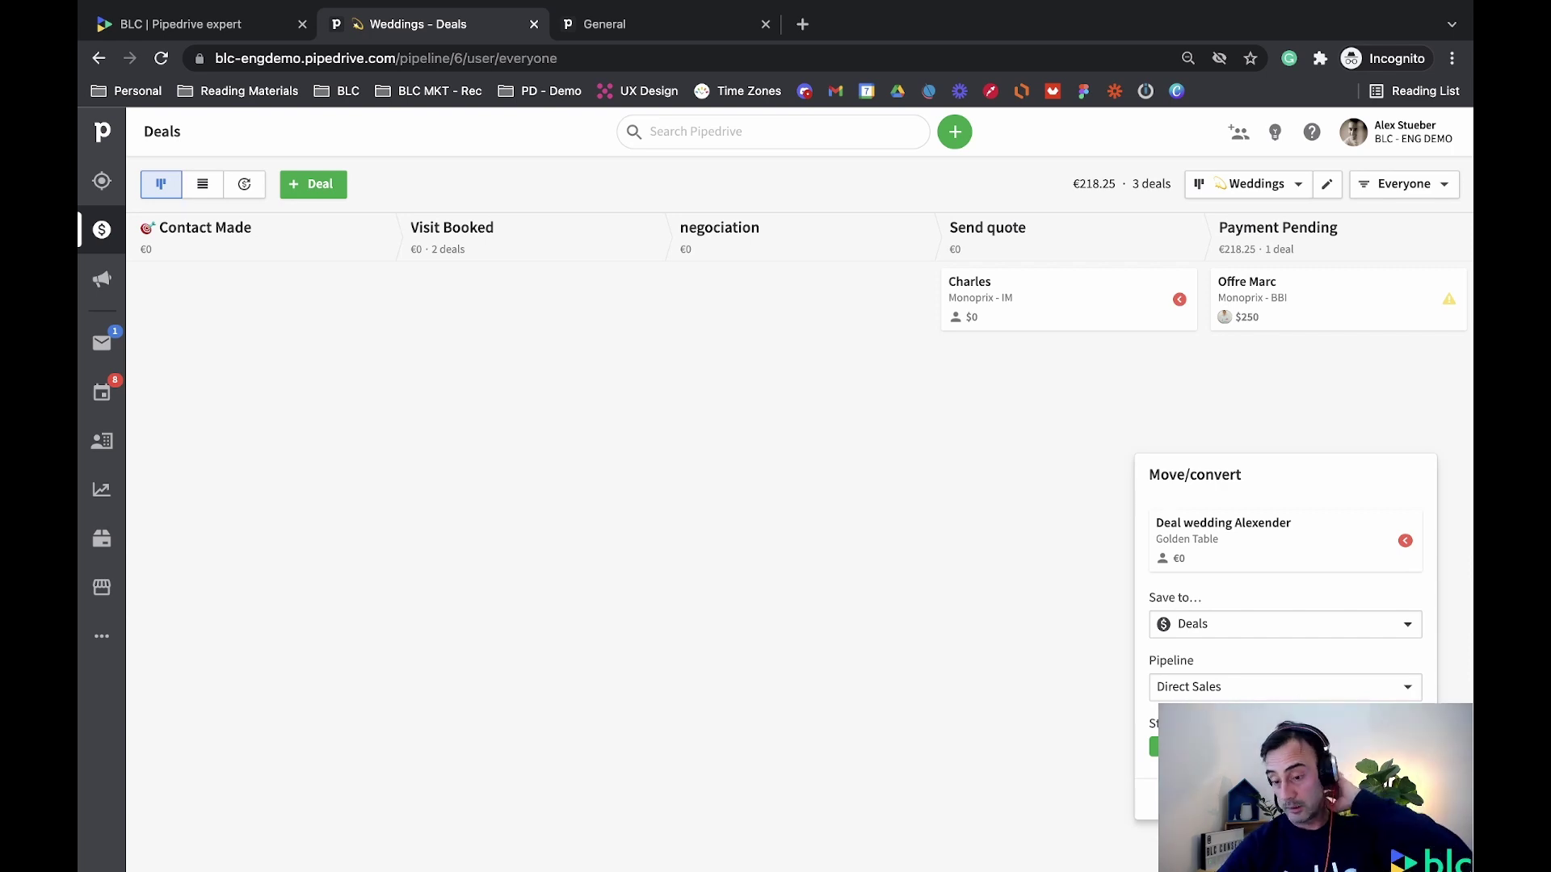
{"action": "left_click", "coordinate": [1399, 800]}
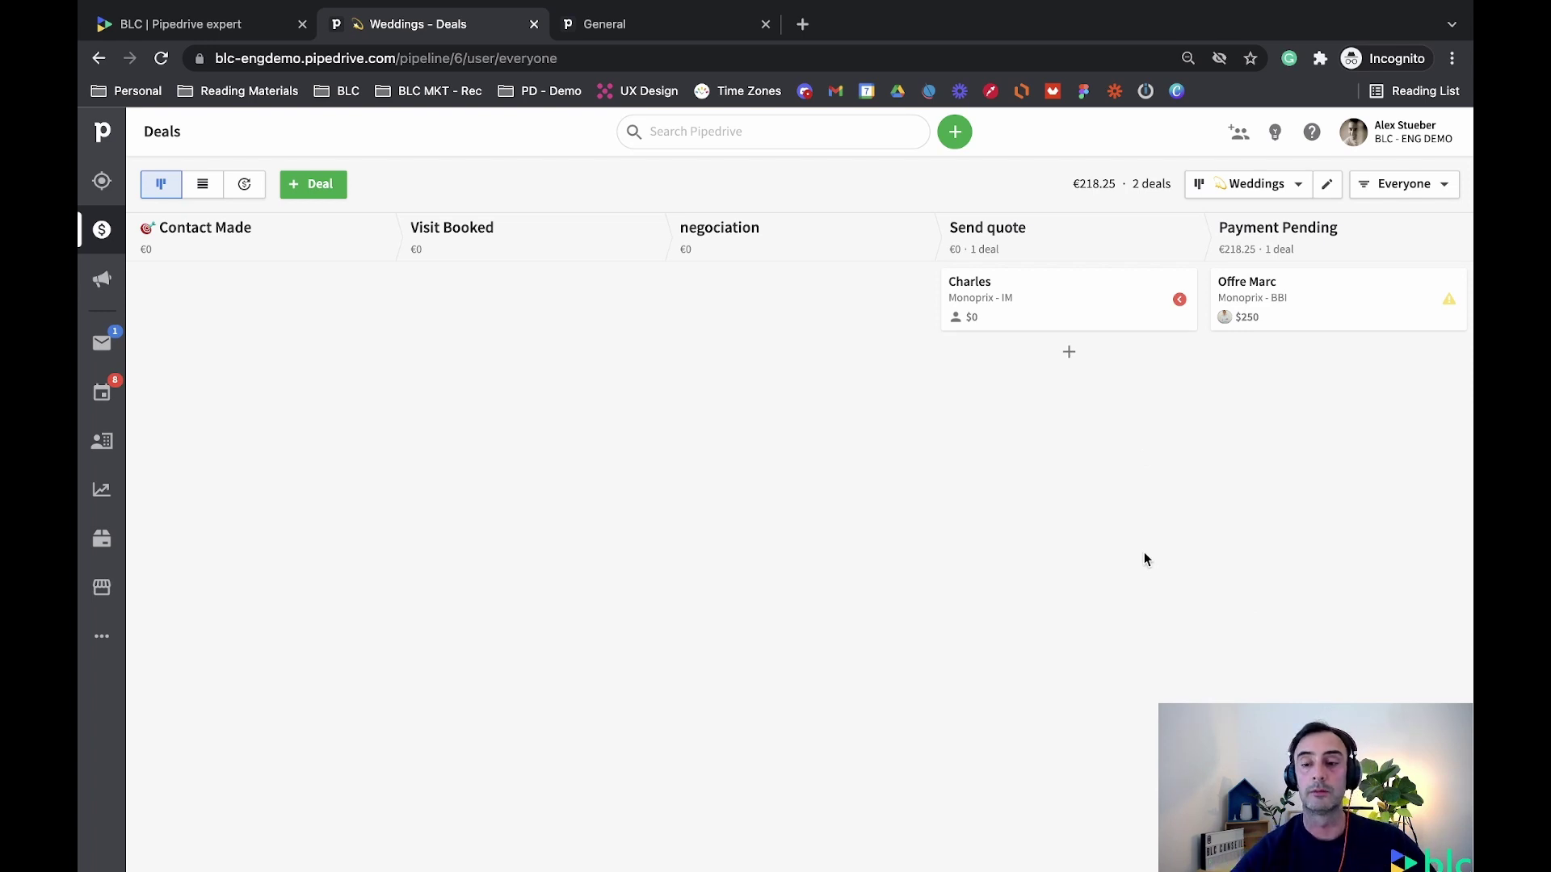
{"action": "left_click", "coordinate": [1296, 186]}
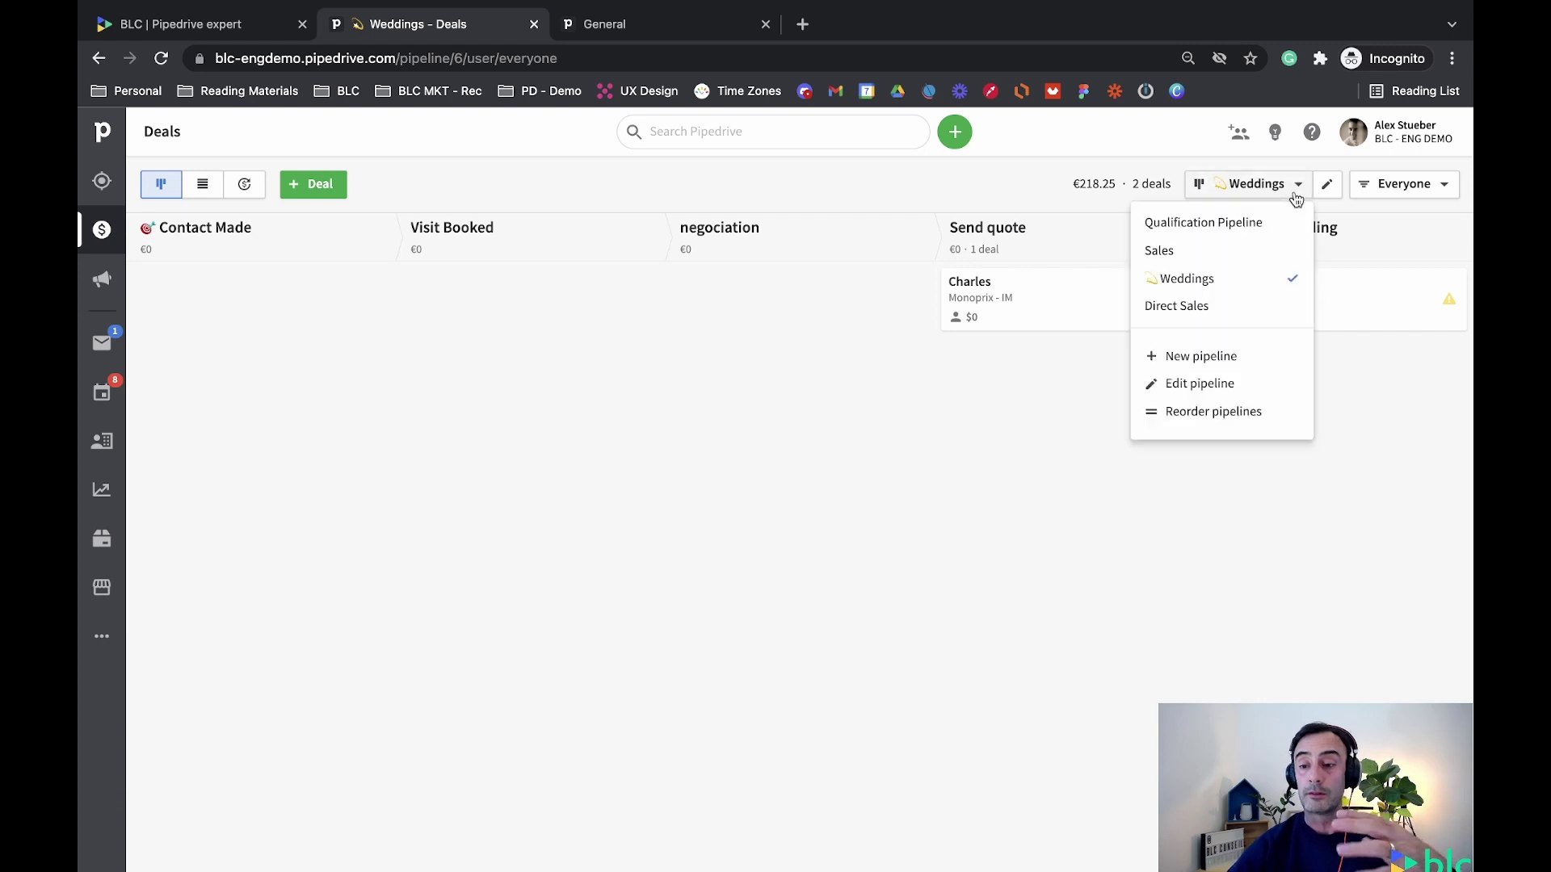
{"action": "left_click", "coordinate": [1193, 319]}
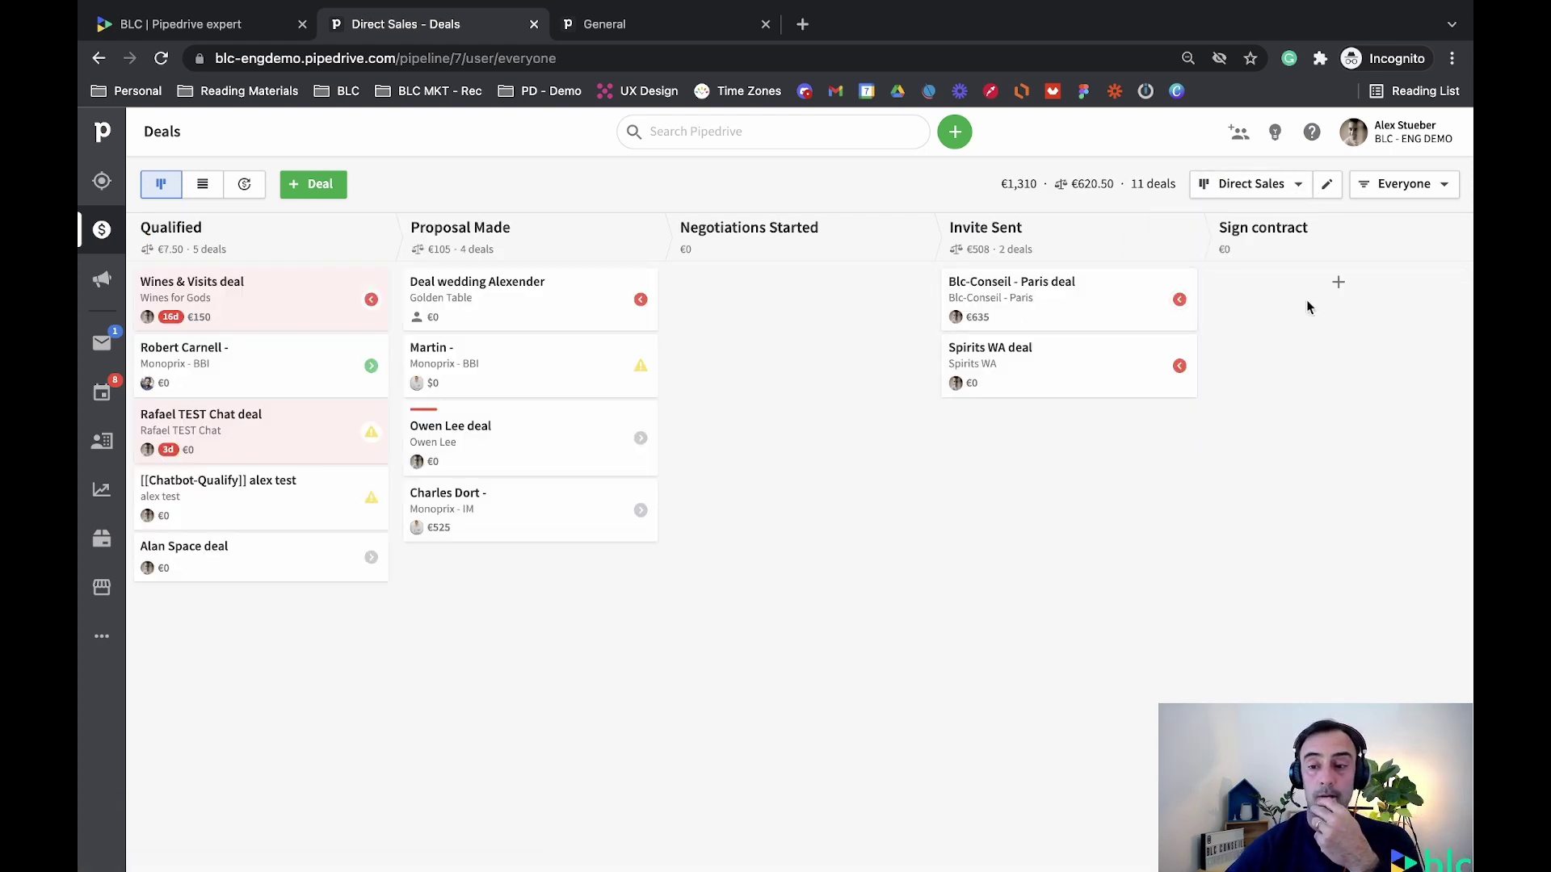
Delete the Invite Sent stage from the Direct Sales pipeline, moving its deals to Negotiations Started, and save the pipeline
{"action": "left_click", "coordinate": [1329, 188]}
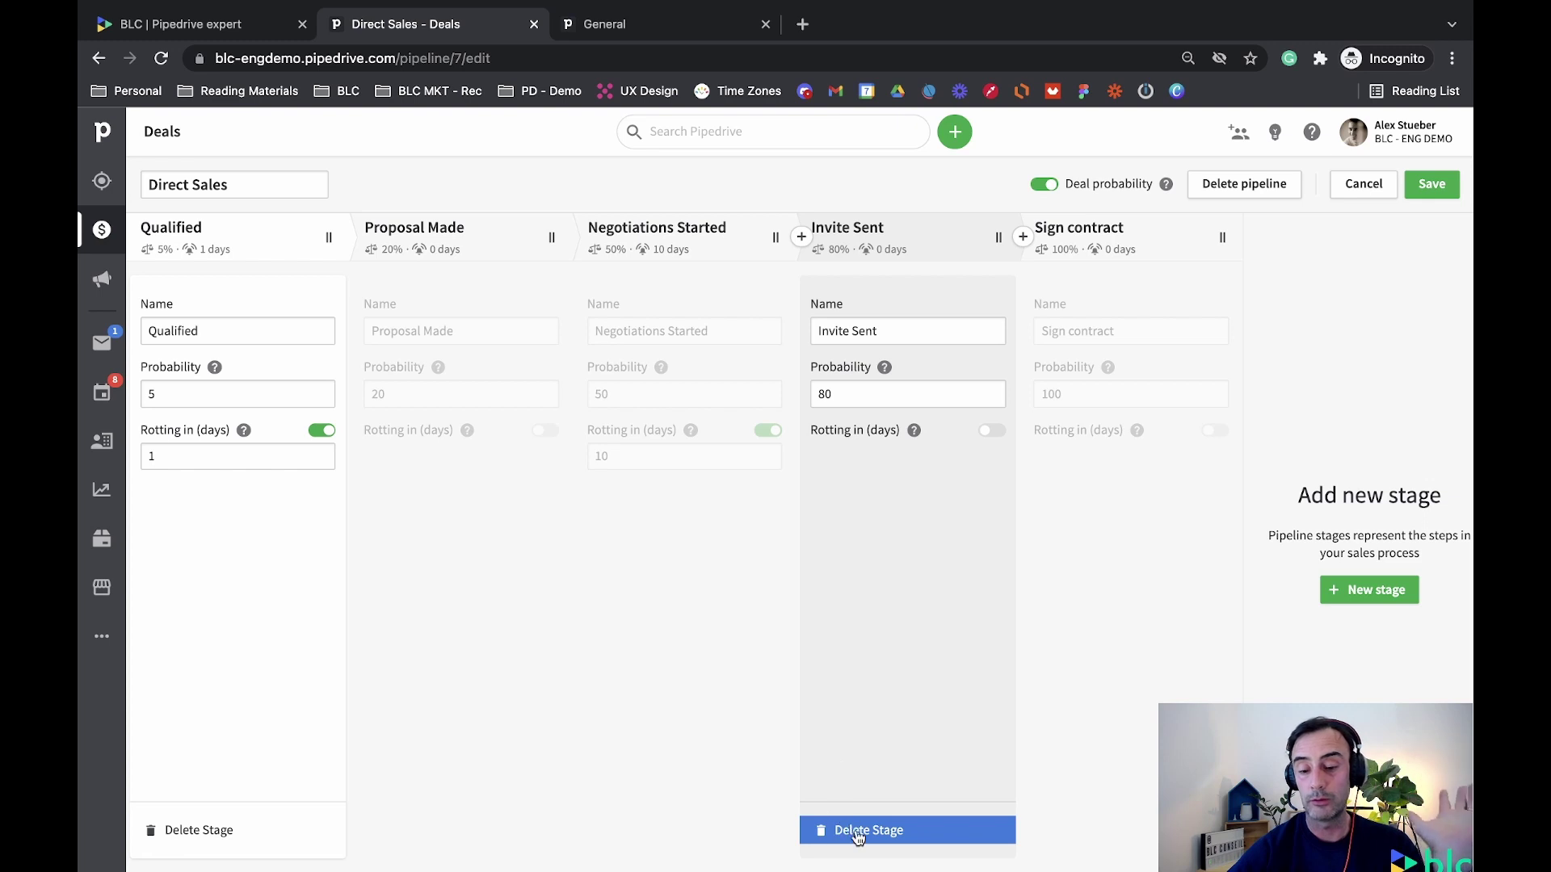
{"action": "left_click", "coordinate": [858, 838]}
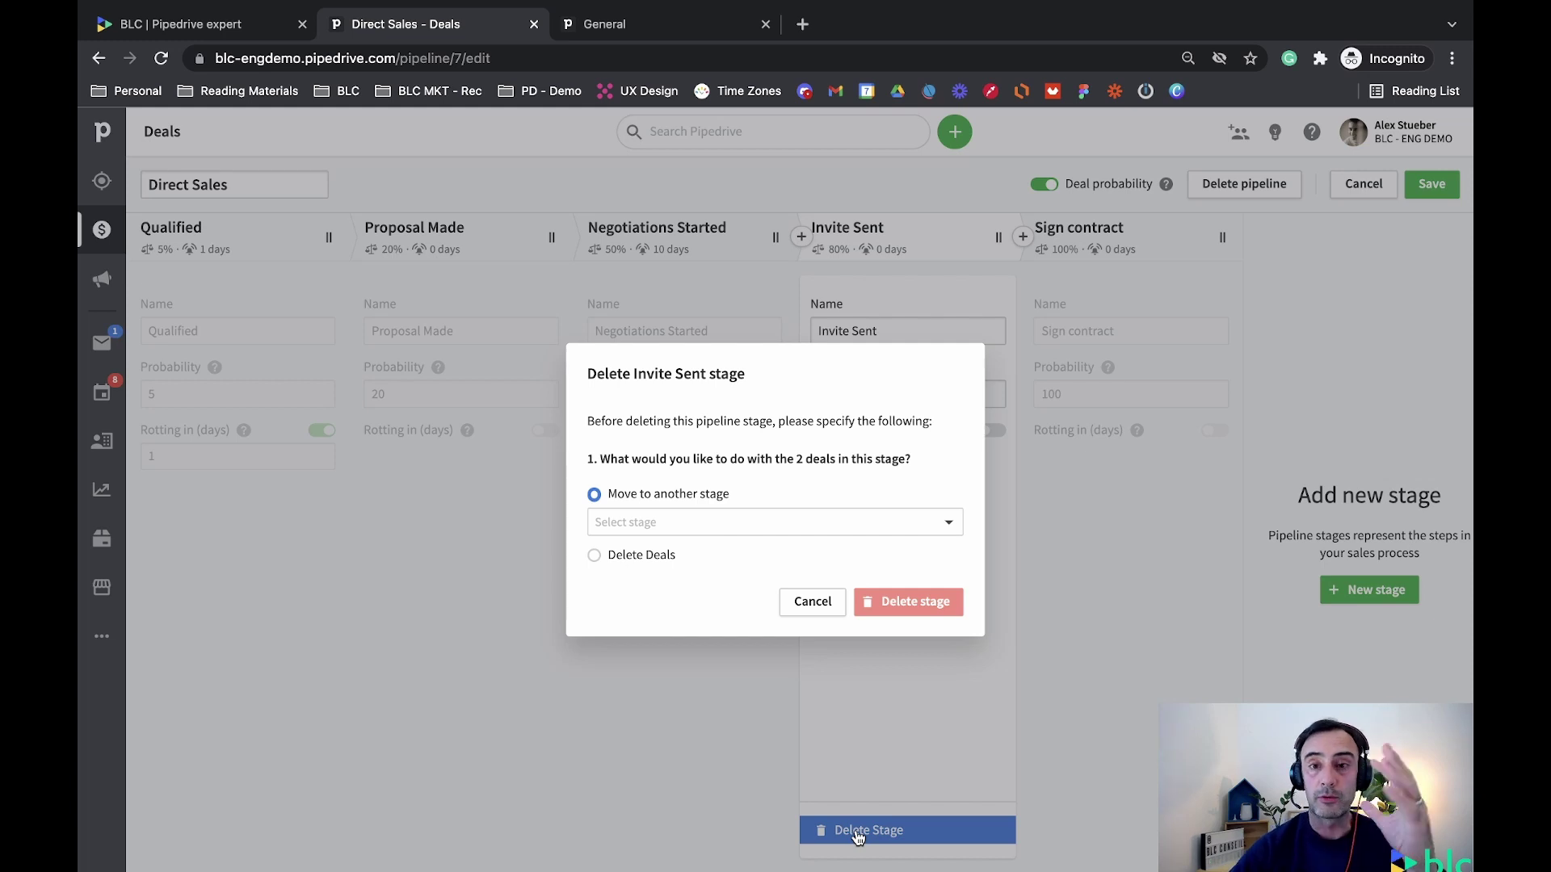
{"action": "left_click", "coordinate": [722, 522]}
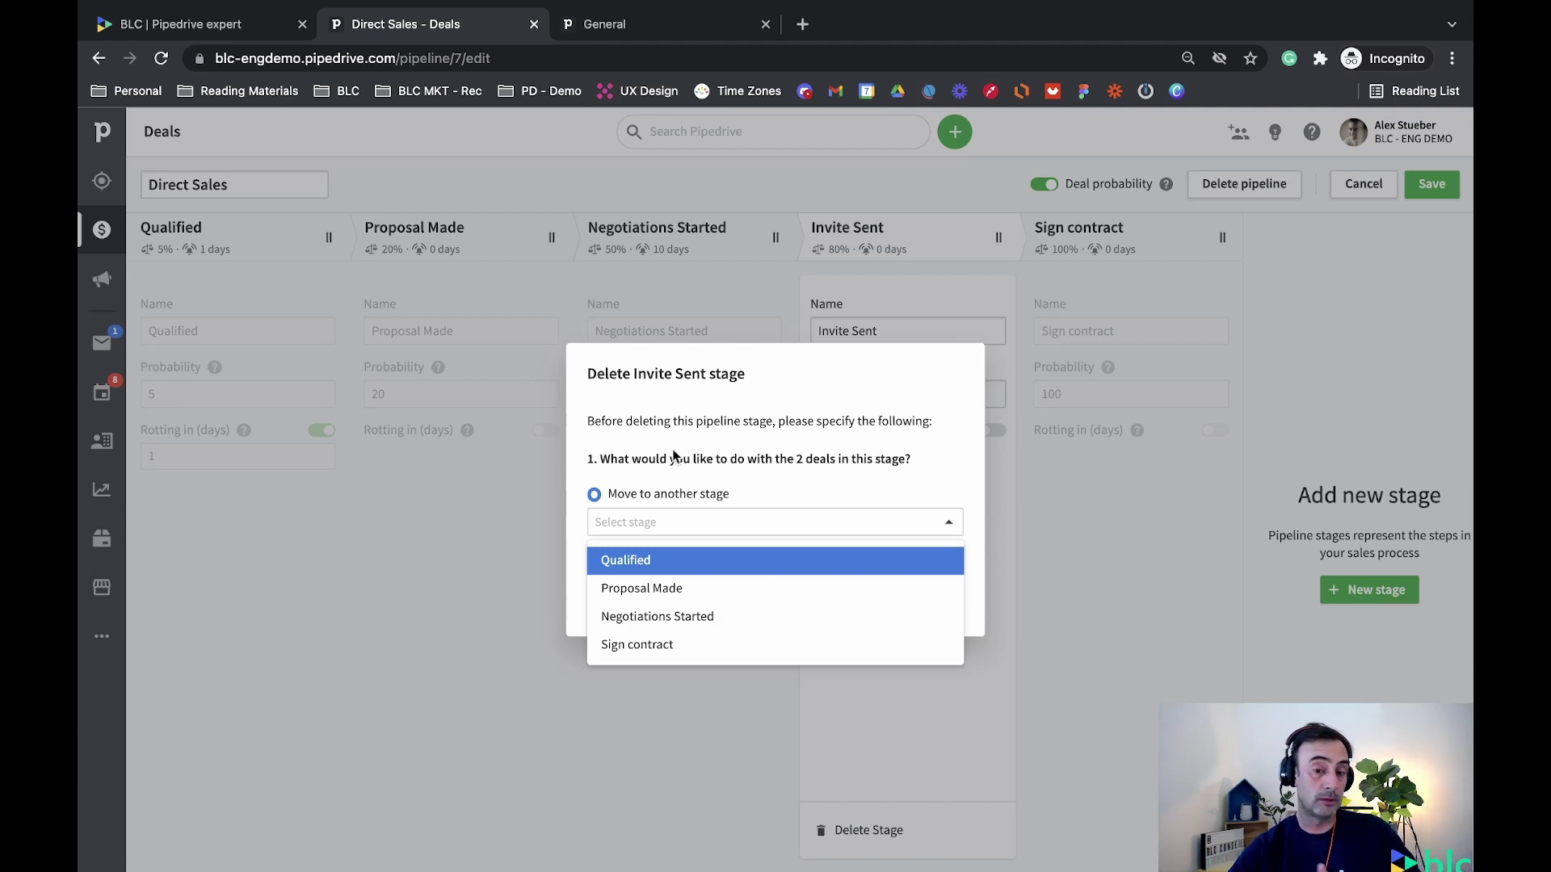
{"action": "left_click", "coordinate": [822, 481]}
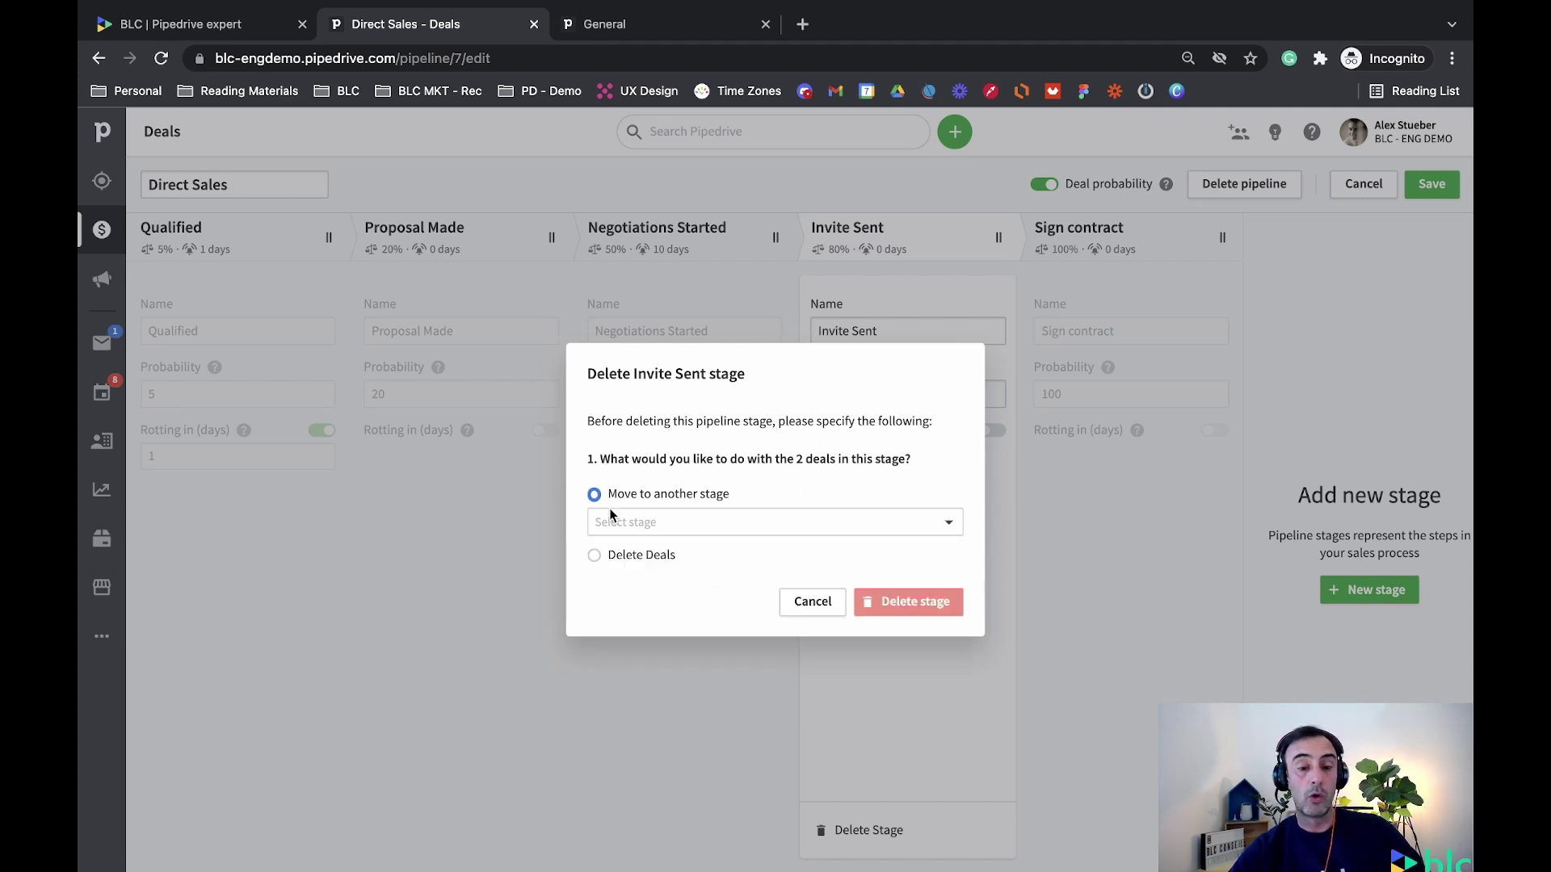
{"action": "left_click", "coordinate": [622, 557]}
{"action": "left_click", "coordinate": [661, 491]}
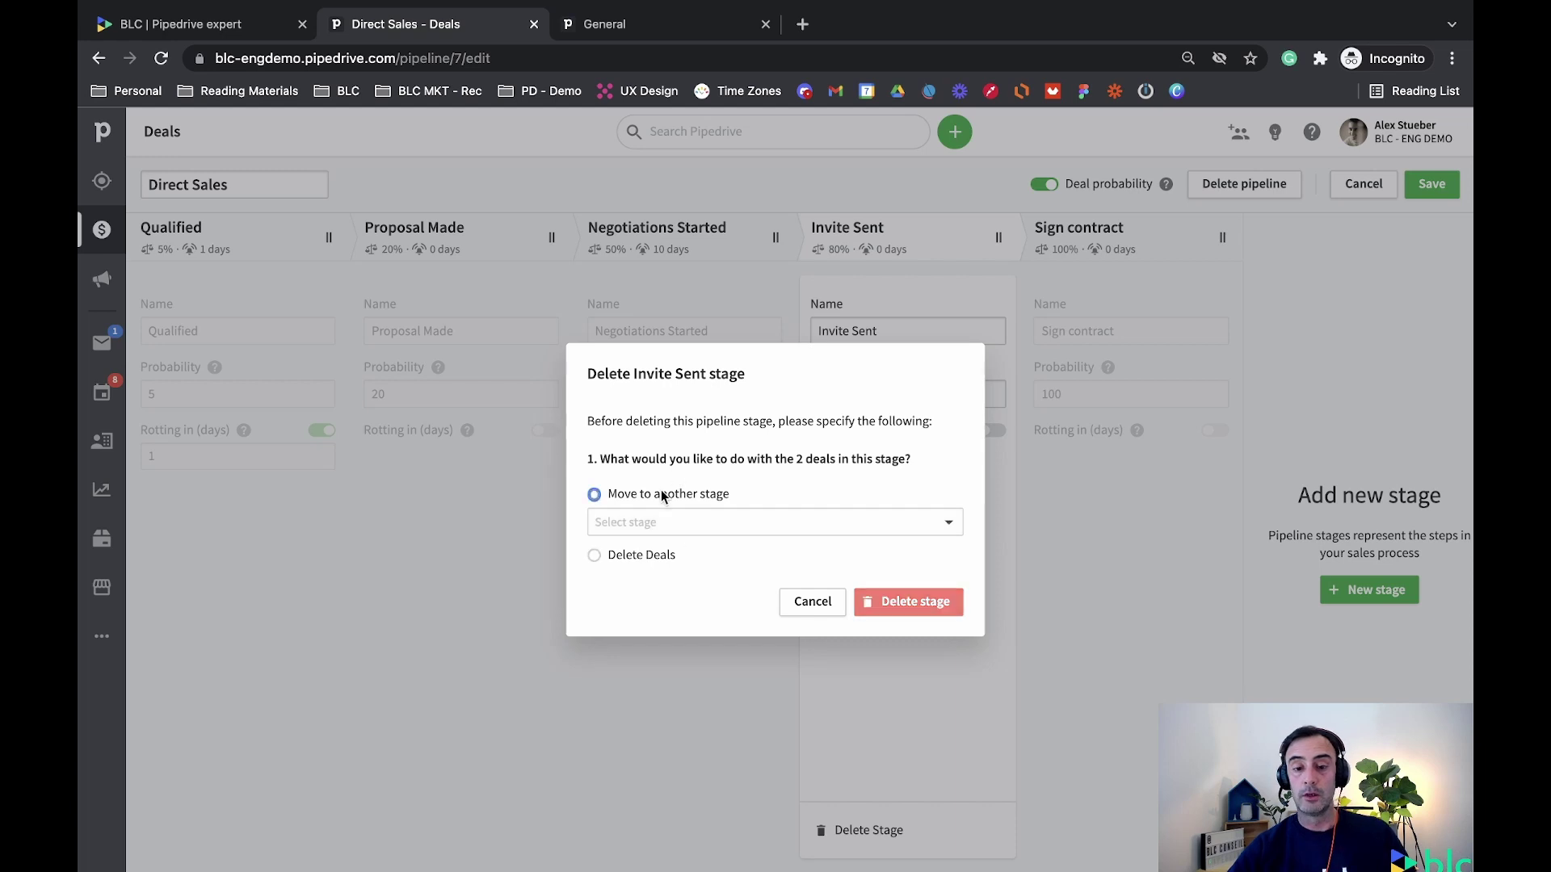
{"action": "left_click", "coordinate": [826, 527]}
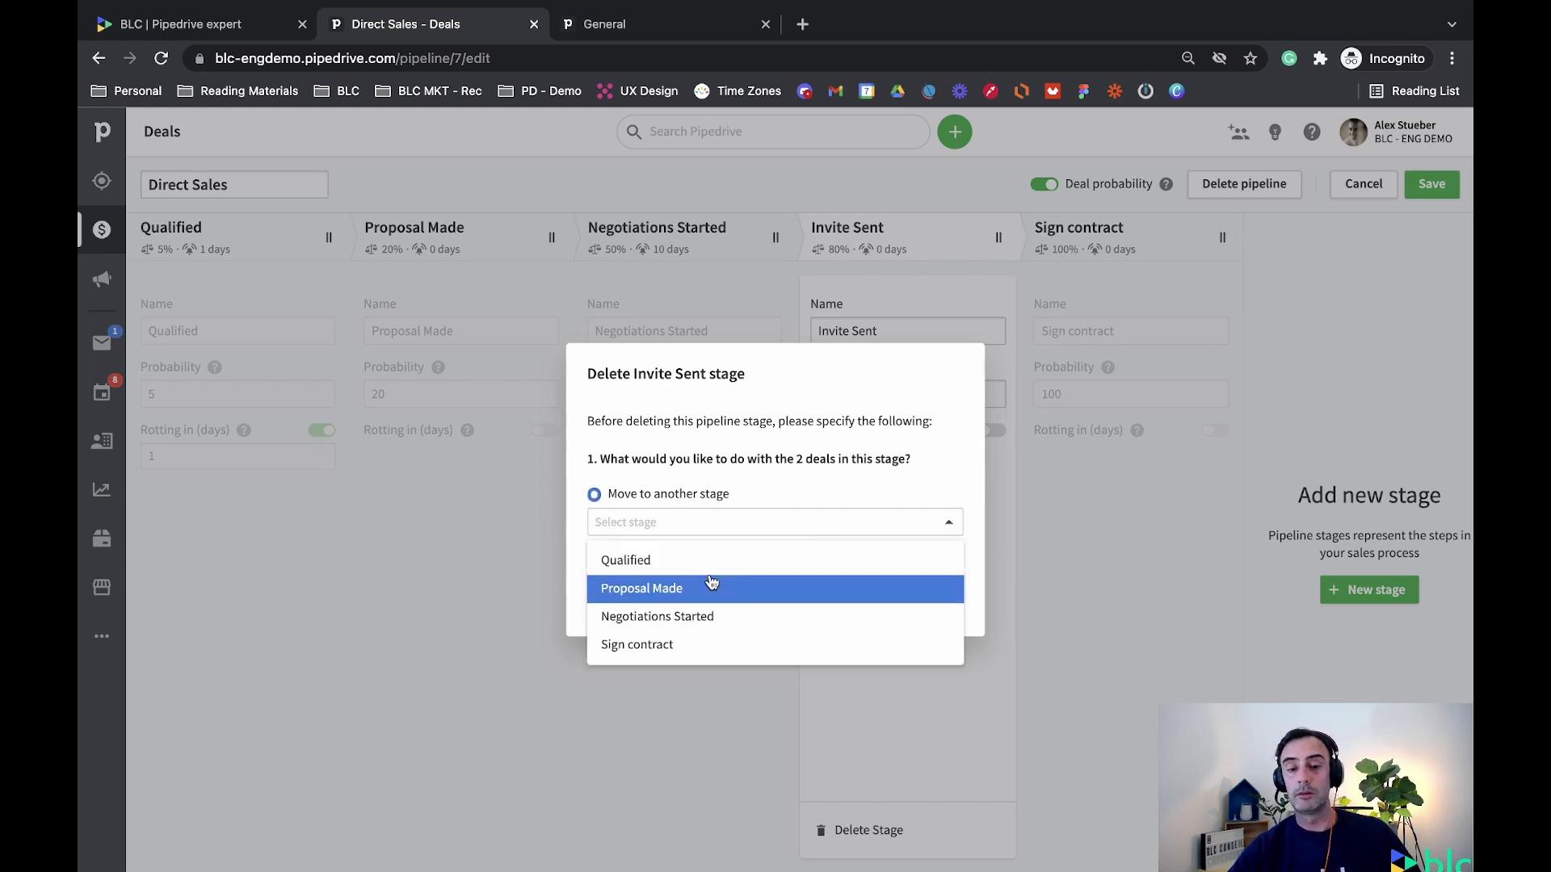
{"action": "left_click", "coordinate": [674, 617]}
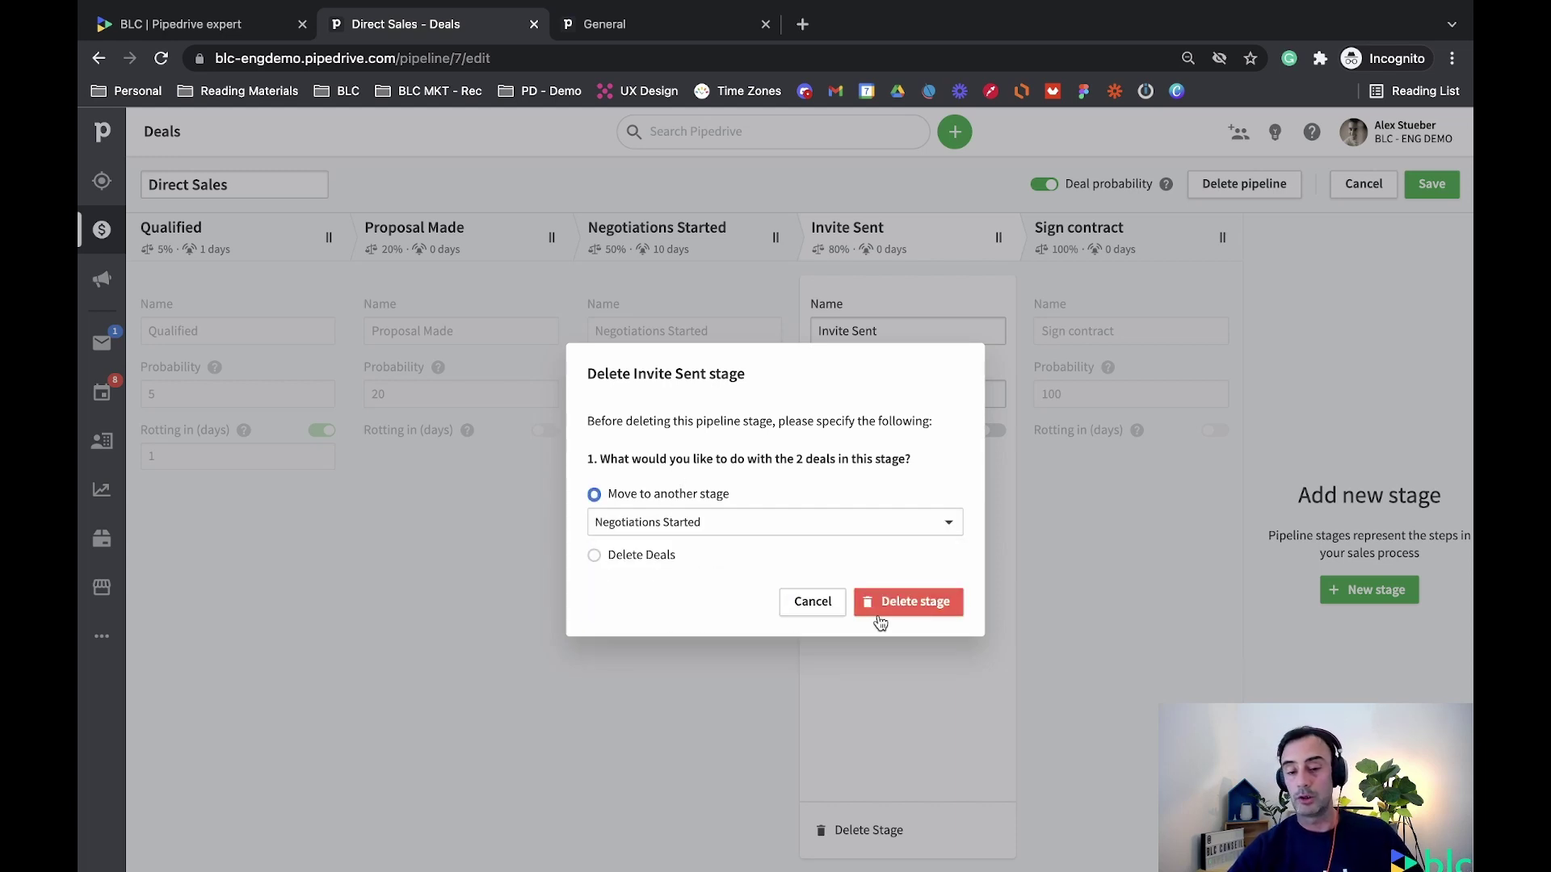
{"action": "left_click", "coordinate": [892, 618]}
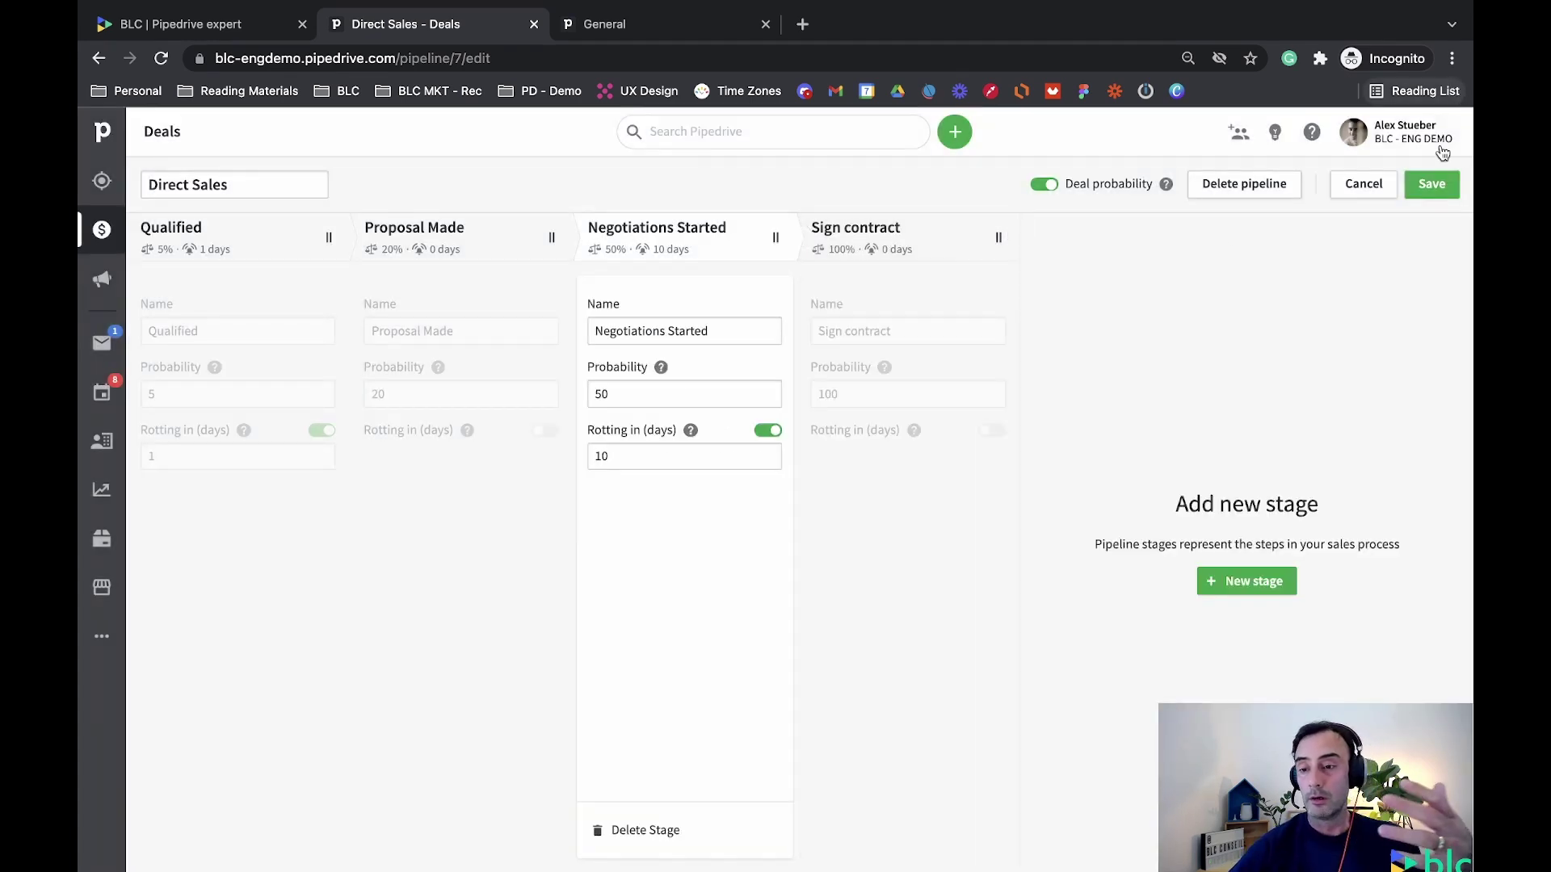
{"action": "left_click", "coordinate": [1434, 185]}
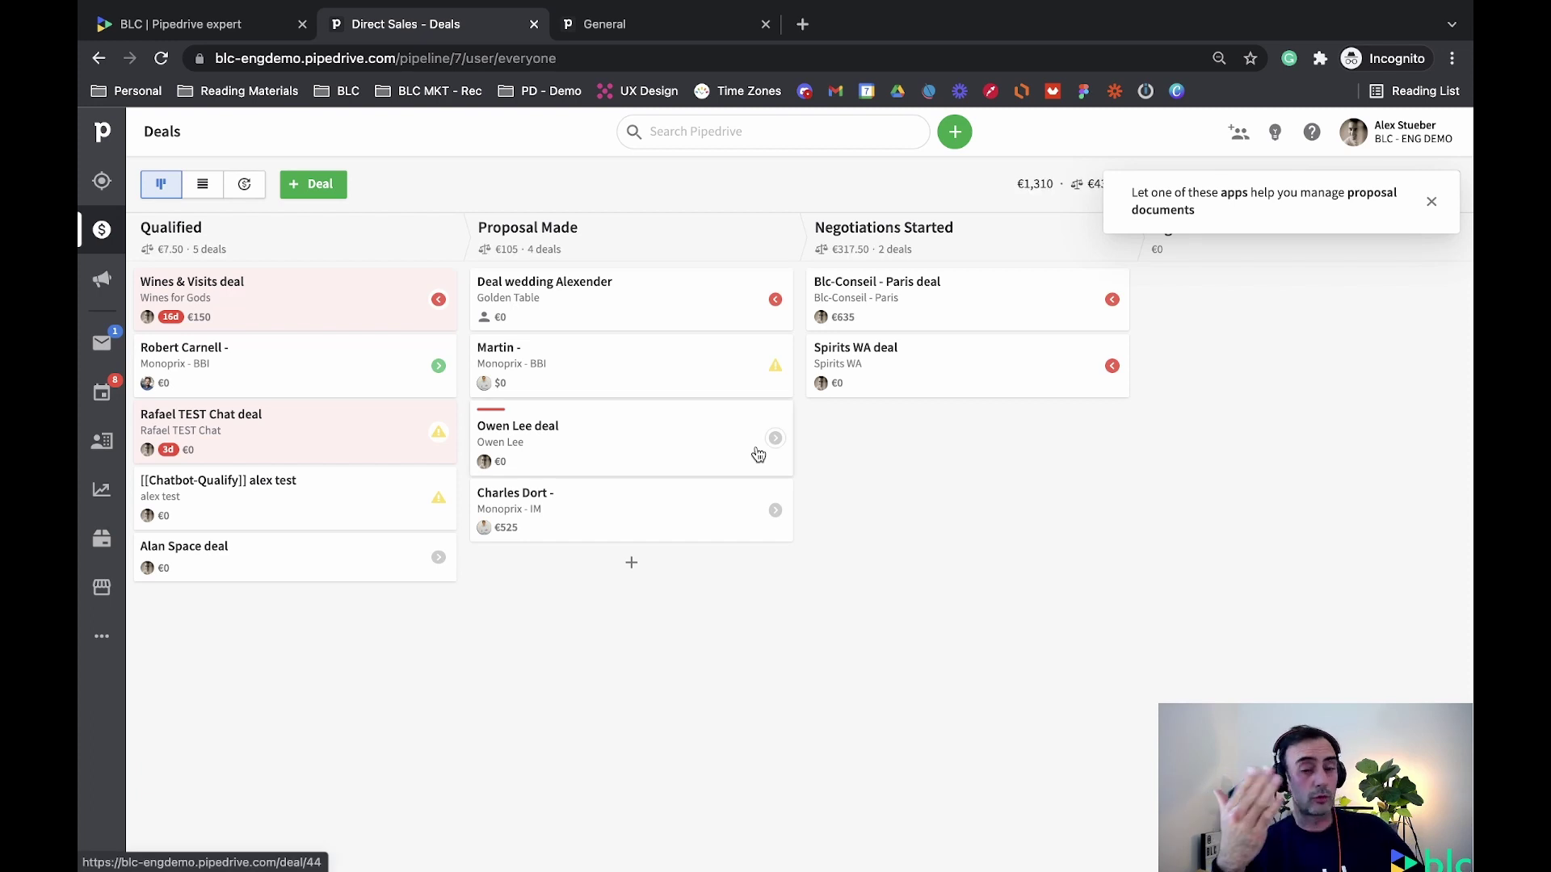
{"action": "left_click", "coordinate": [1432, 201]}
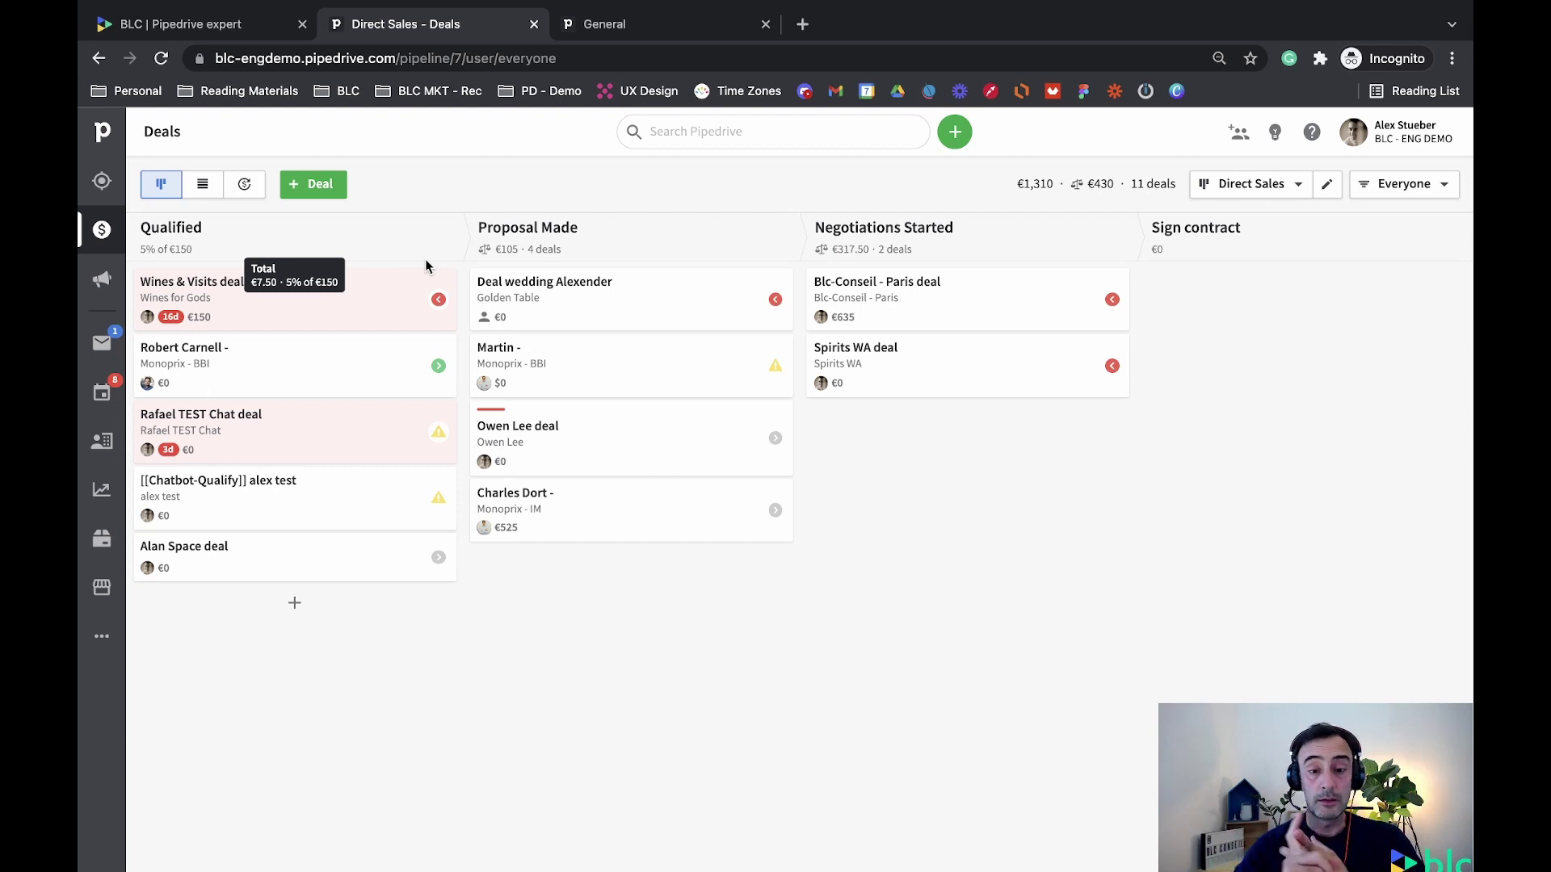
Examine the weighted deal totals of the Qualified and Proposal Made stages on the Direct Sales board
{"action": "left_click_drag", "start_coordinate": [481, 223], "coordinate": [590, 231]}
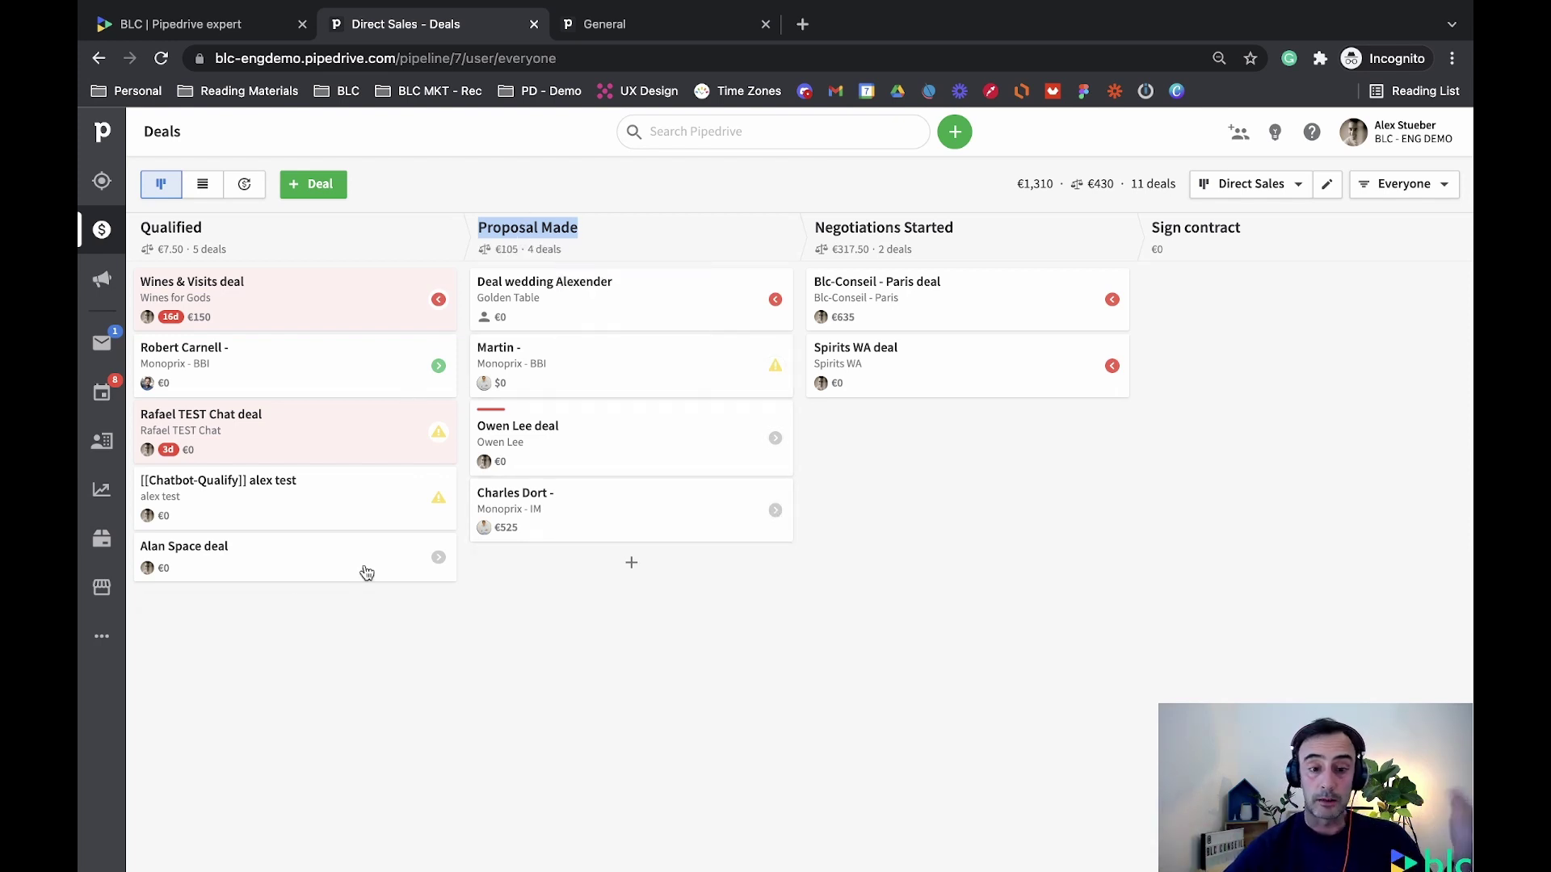
{"action": "mouse_move", "coordinate": [603, 250]}
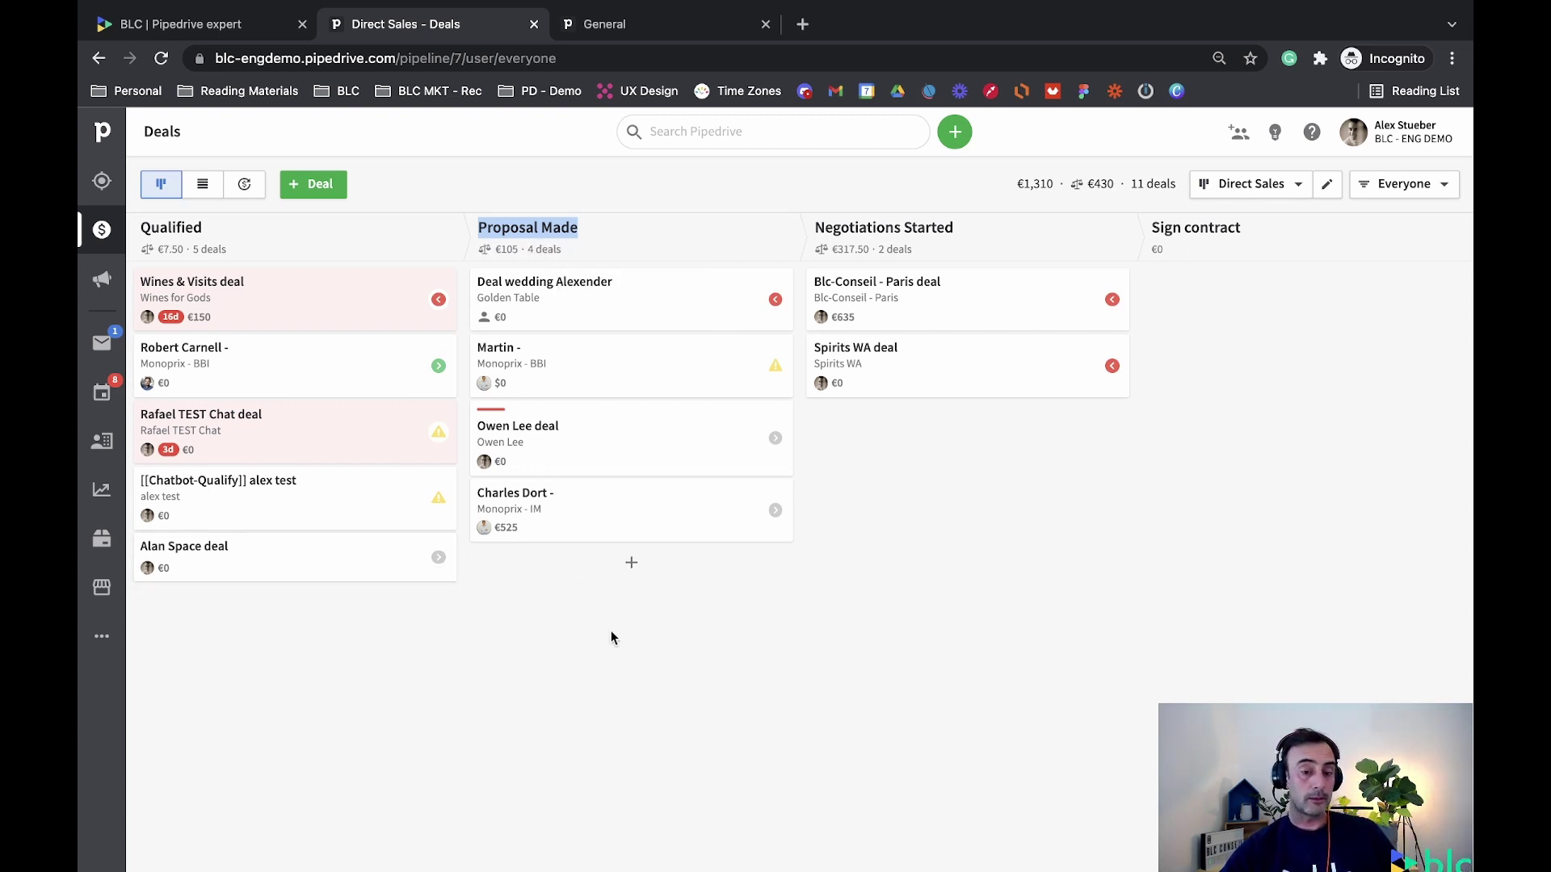
{"action": "mouse_move", "coordinate": [390, 236]}
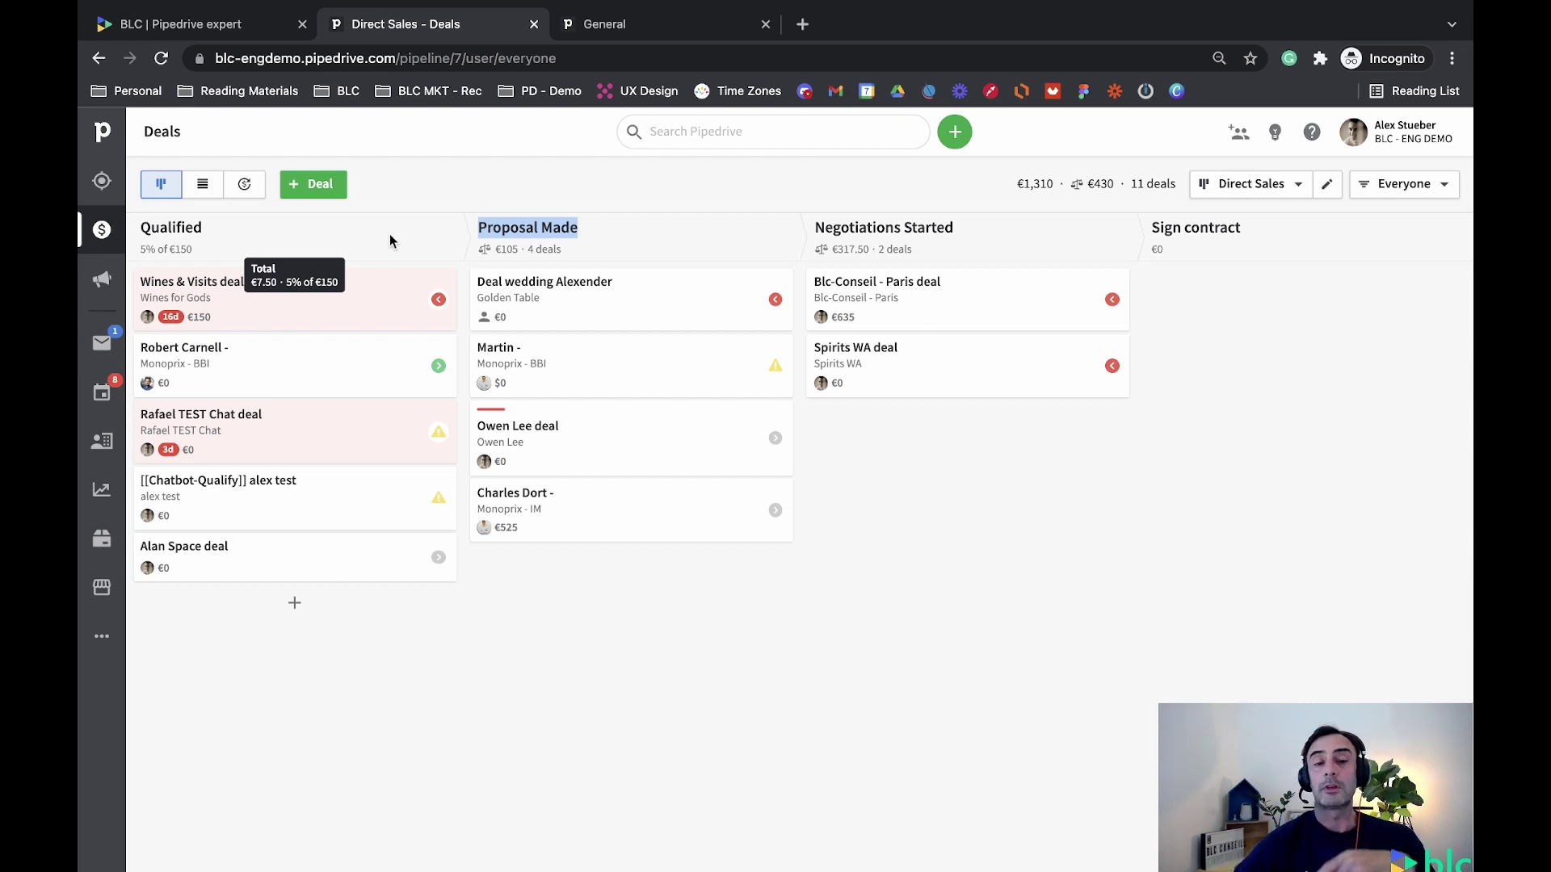
{"action": "left_click", "coordinate": [633, 226]}
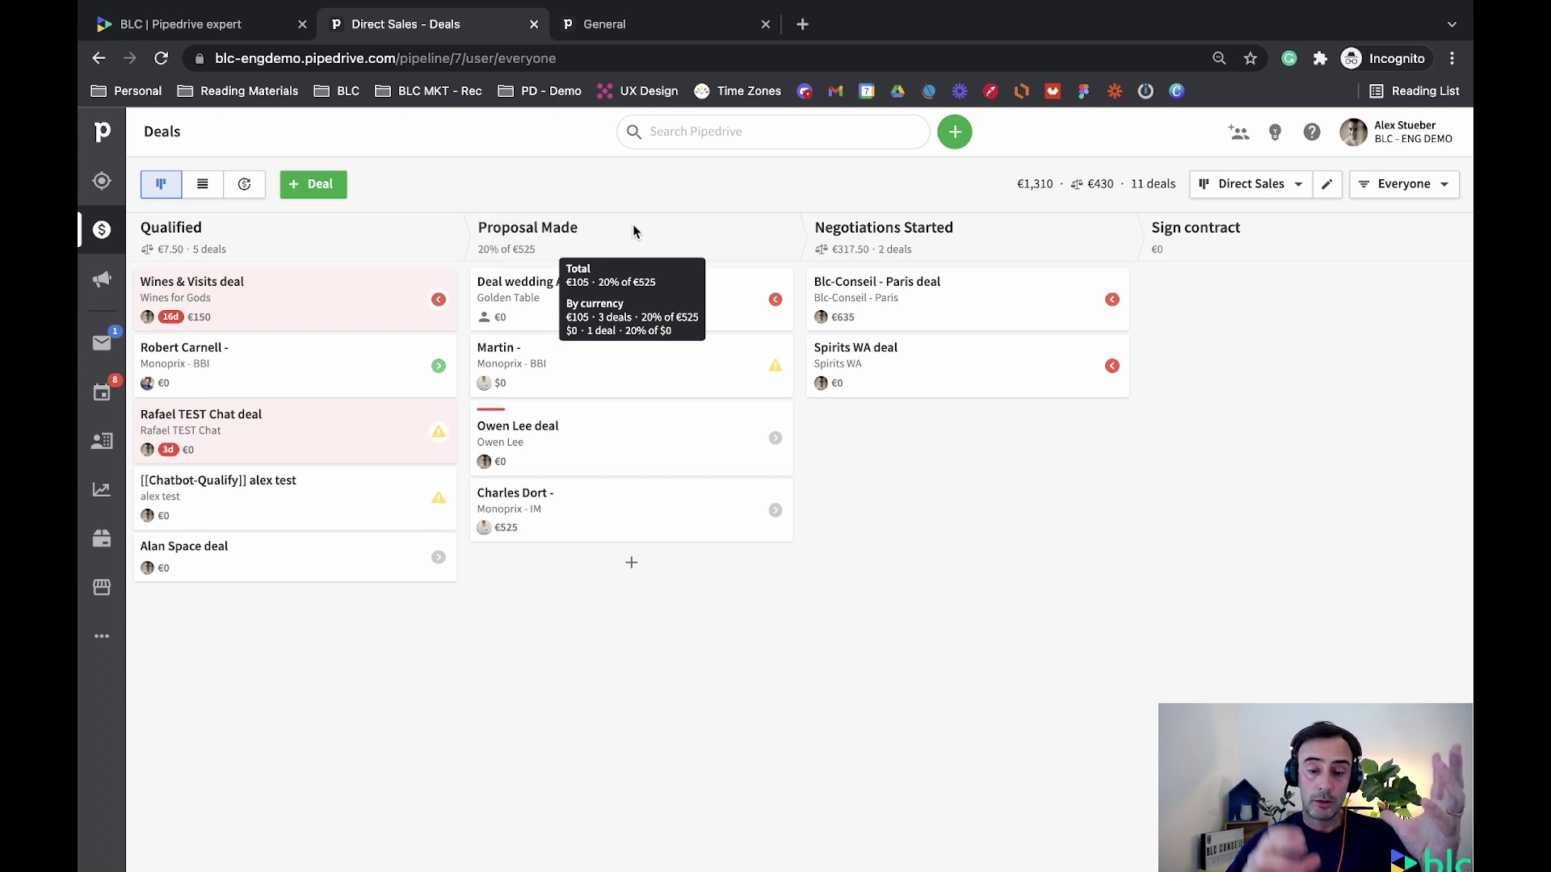